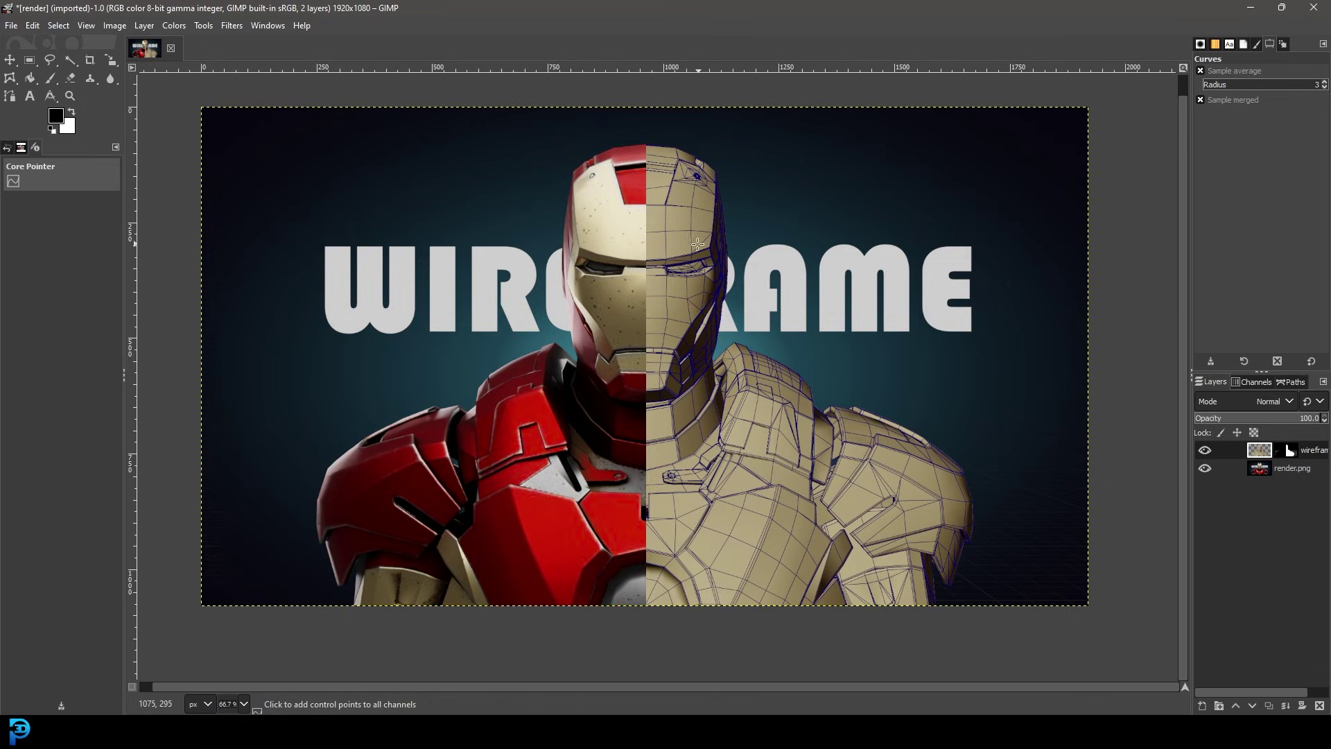
# Switch to Blender, deselect the WIREFRAME text object and orbit out of the camera view
pyautogui.keyDown('ctrl'); pyautogui.scroll(1, 711, 166); pyautogui.keyUp('ctrl')
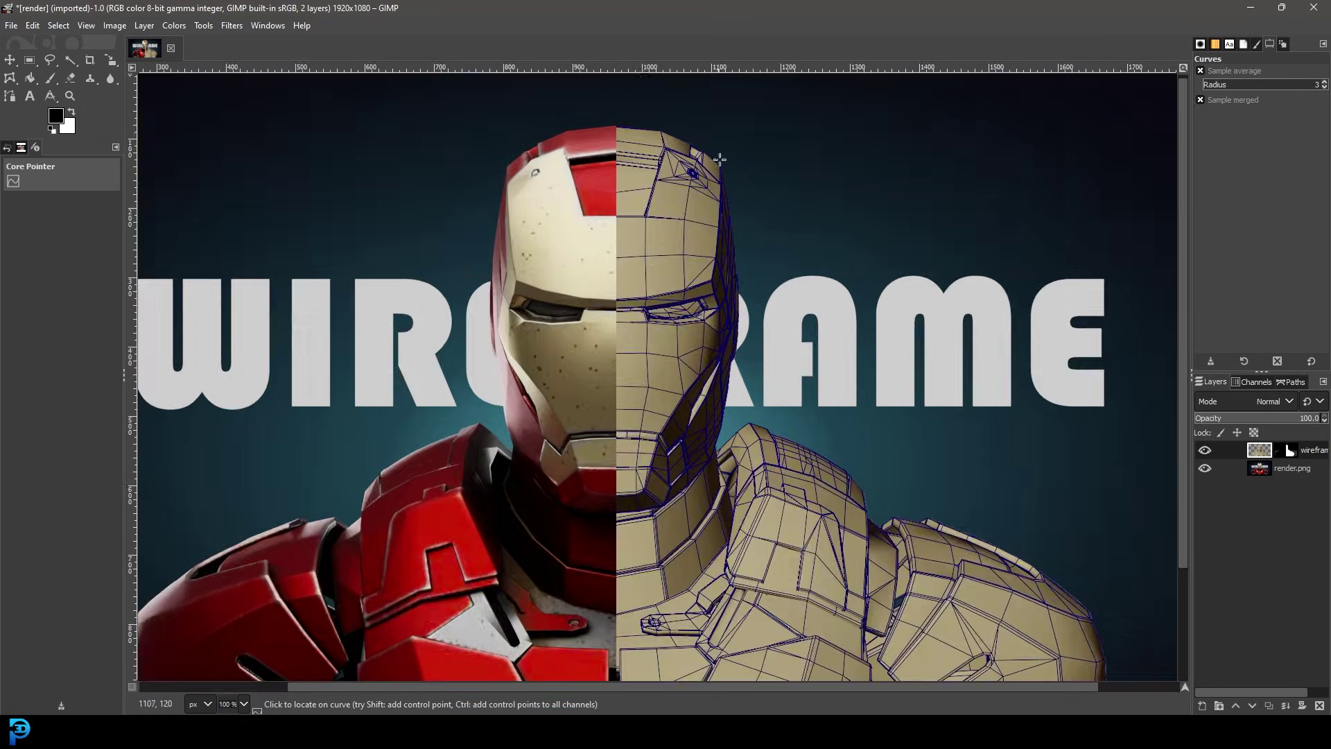
pyautogui.keyDown('ctrl'); pyautogui.scroll(-1, 658, 357); pyautogui.keyUp('ctrl')
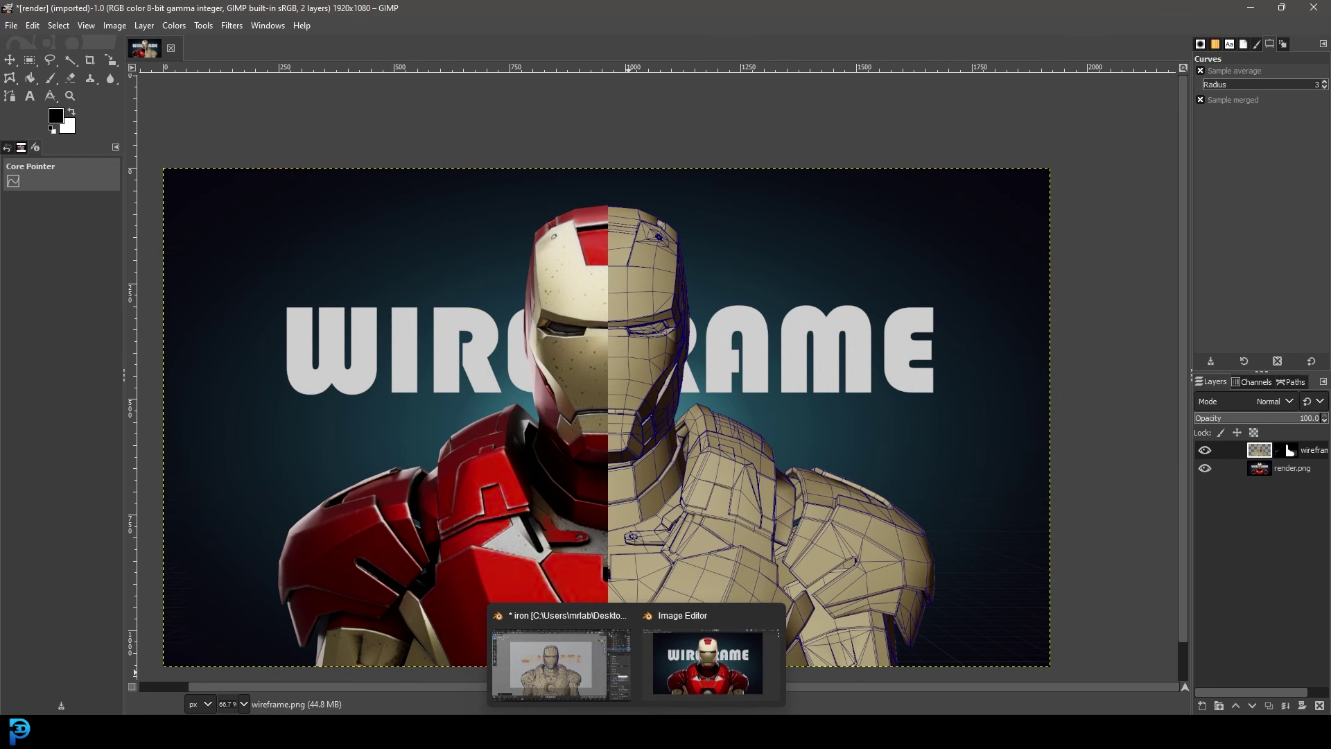
pyautogui.moveTo(637, 729)
pyautogui.click(629, 669)
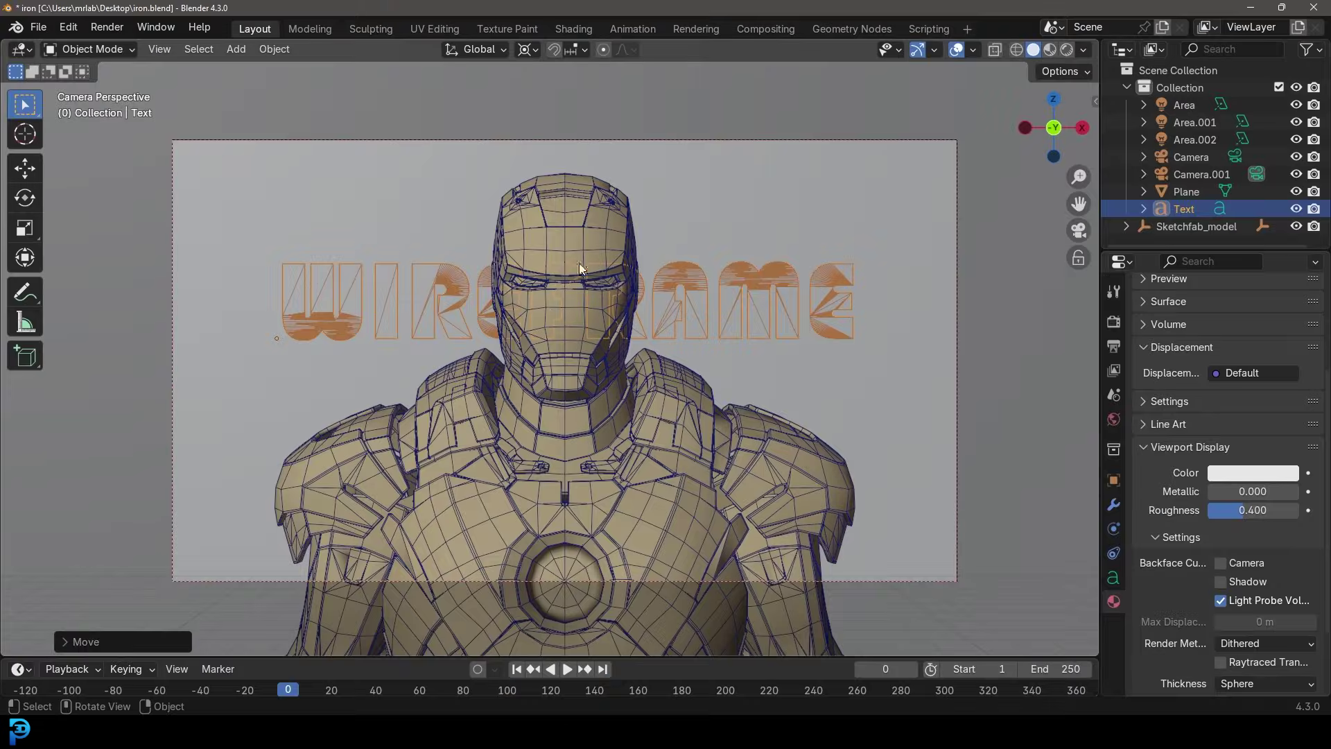
pyautogui.hotkey('alt', 'a')
pyautogui.moveTo(612, 214); pyautogui.dragTo(593, 301, button='middle')
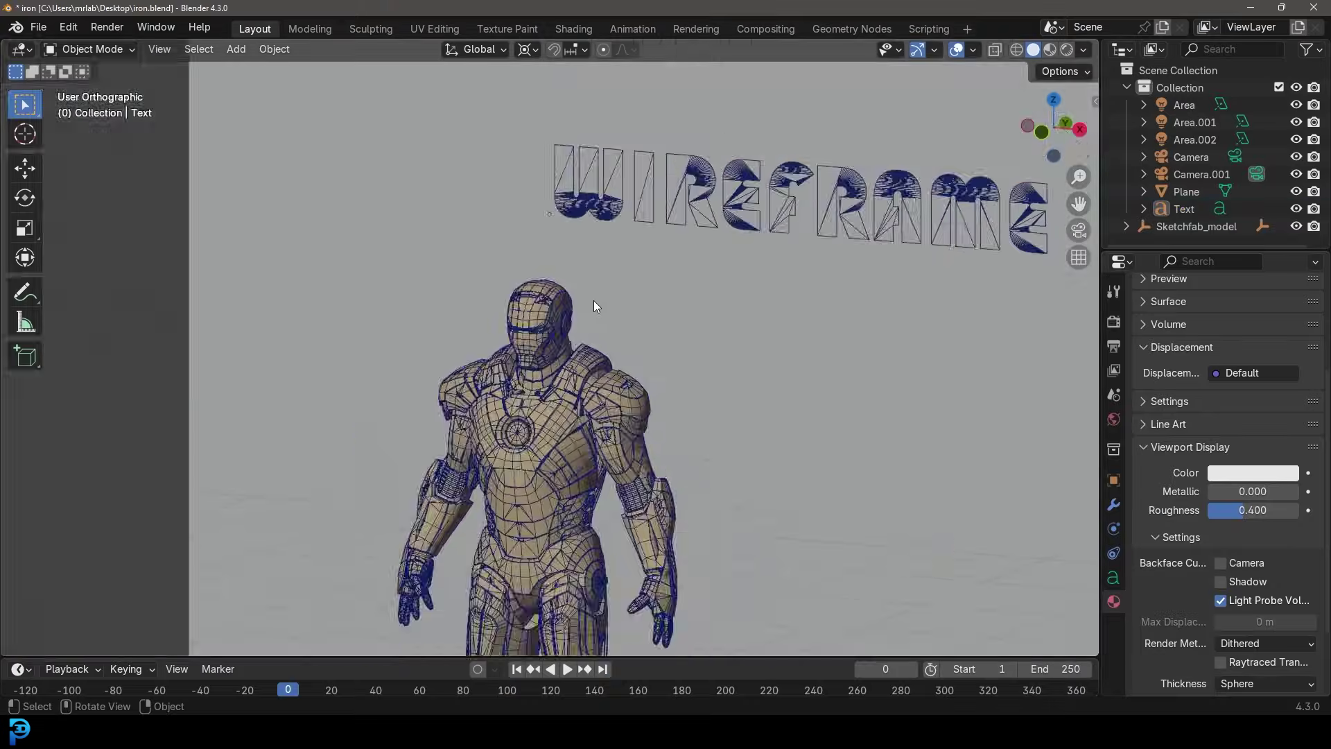
pyautogui.scroll(8, 593, 319)
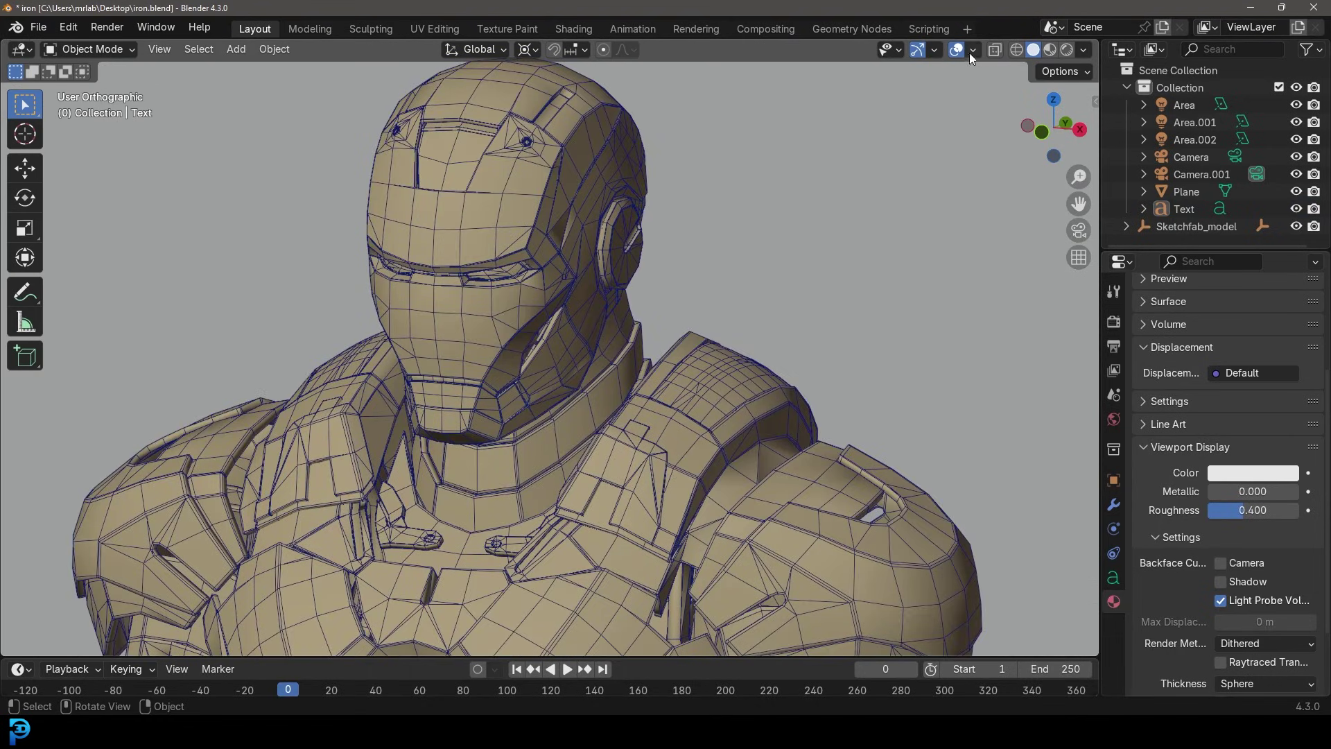
# Orbit around the helmet to reveal the lettering behind it, then return to camera view
pyautogui.click(971, 51)
pyautogui.moveTo(769, 356); pyautogui.dragTo(717, 330, button='middle')
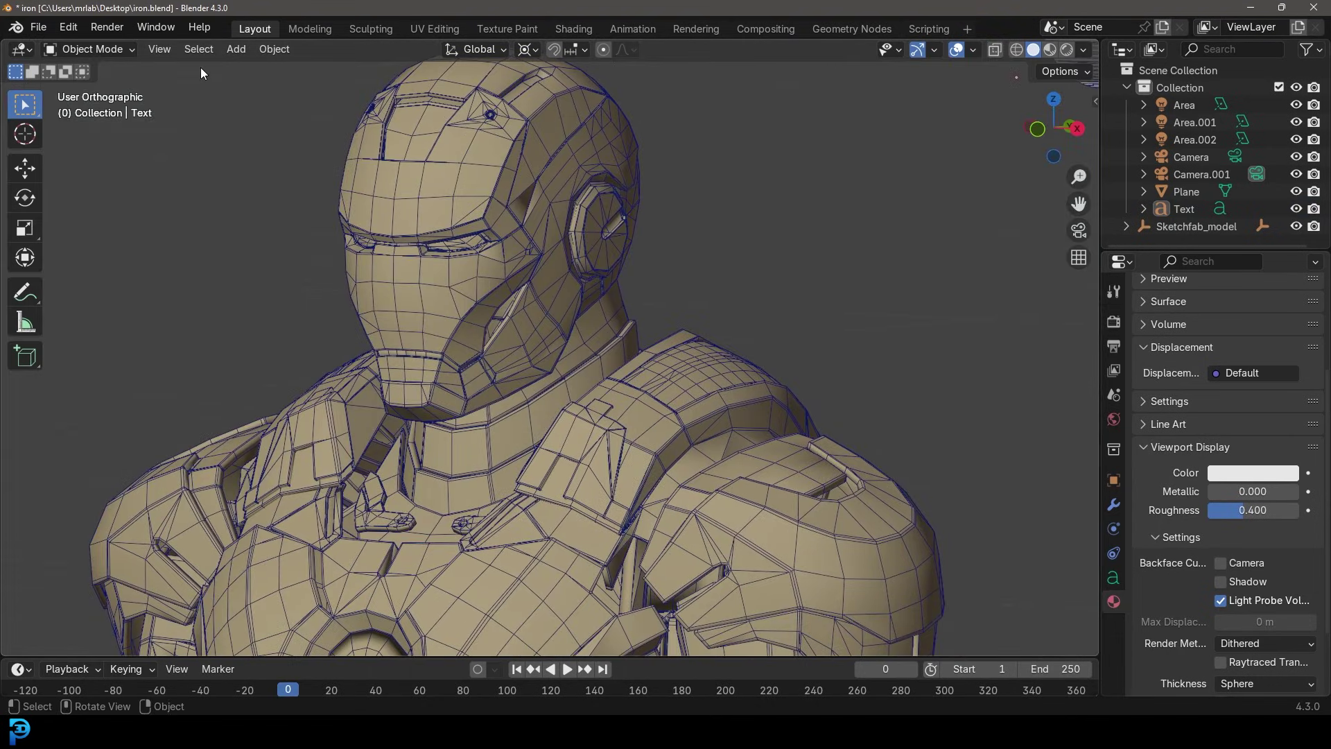
pyautogui.click(158, 49)
pyautogui.moveTo(517, 363); pyautogui.dragTo(568, 341, button='middle')
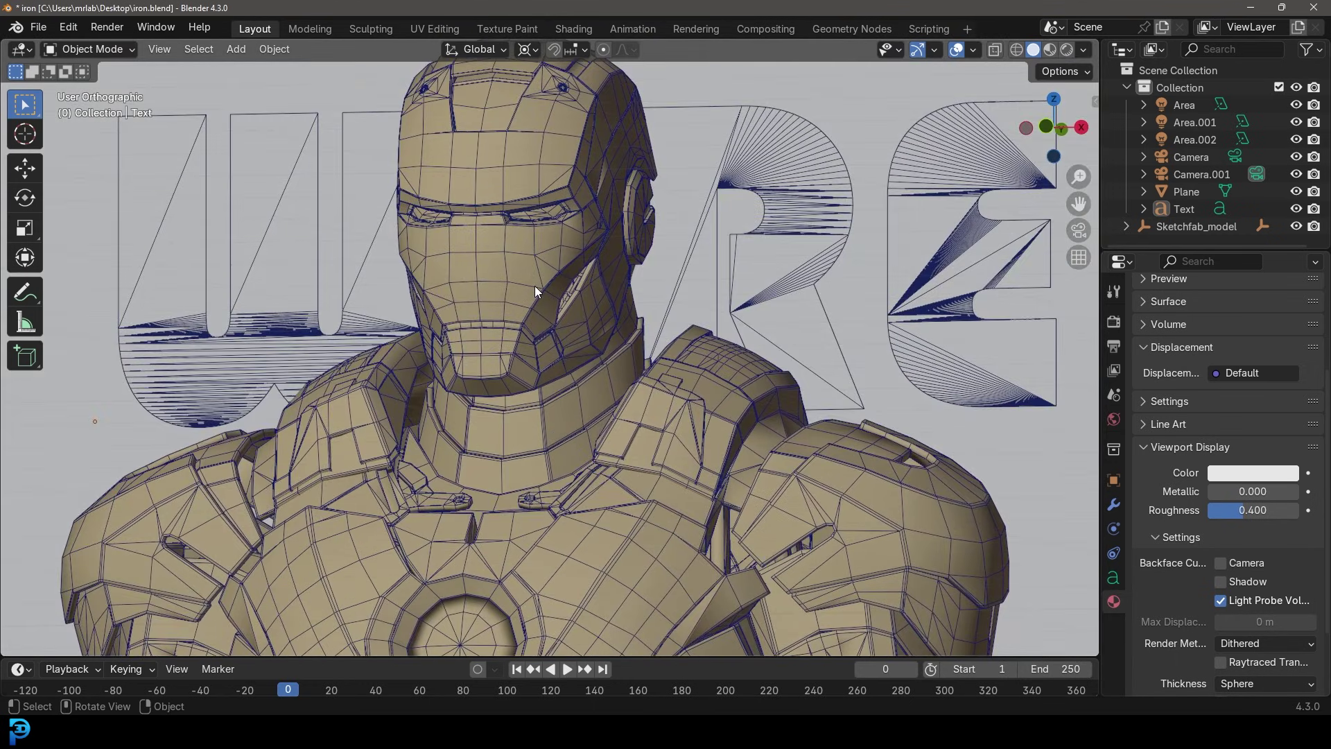
pyautogui.press('KP_0')
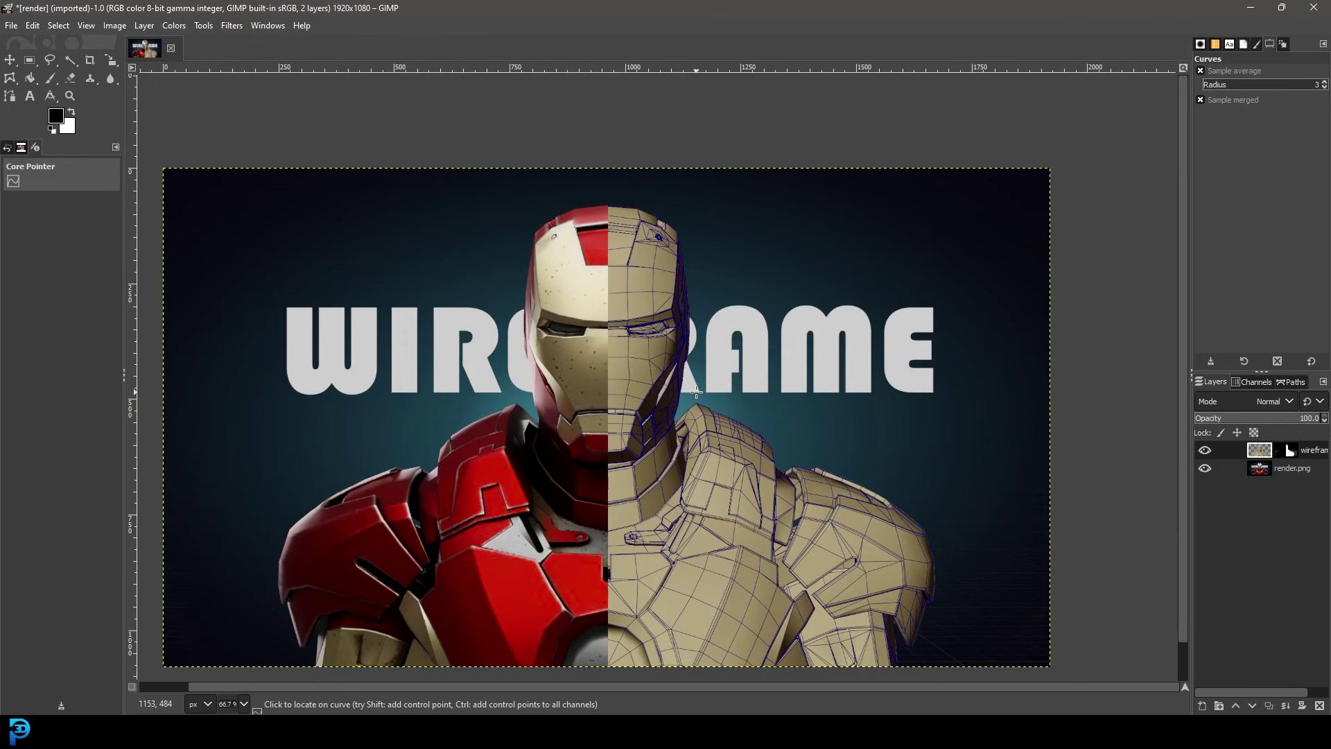
# Lower the GIMP wireframe layer's opacity to 75.8 and bring the helmet top into view
pyautogui.keyDown('ctrl'); pyautogui.scroll(3, 627, 410); pyautogui.keyUp('ctrl')
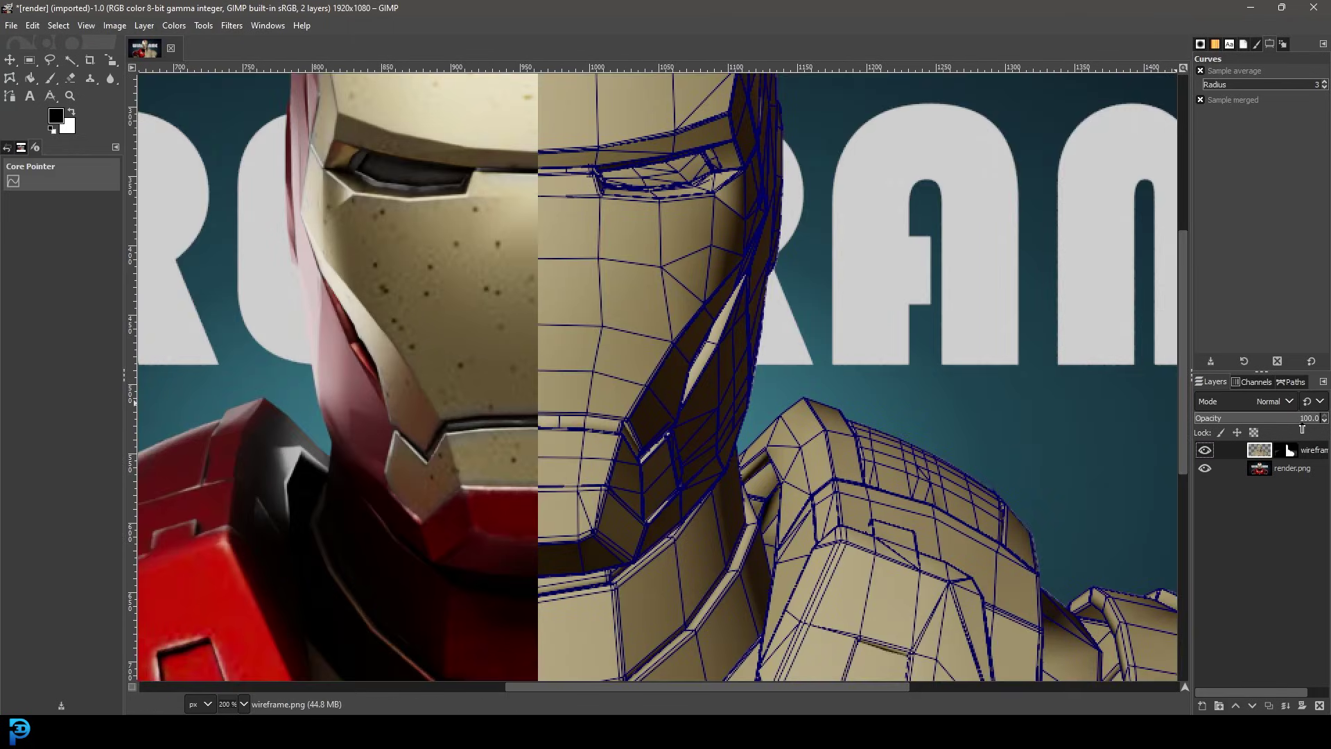
pyautogui.moveTo(1304, 420); pyautogui.dragTo(1291, 420)
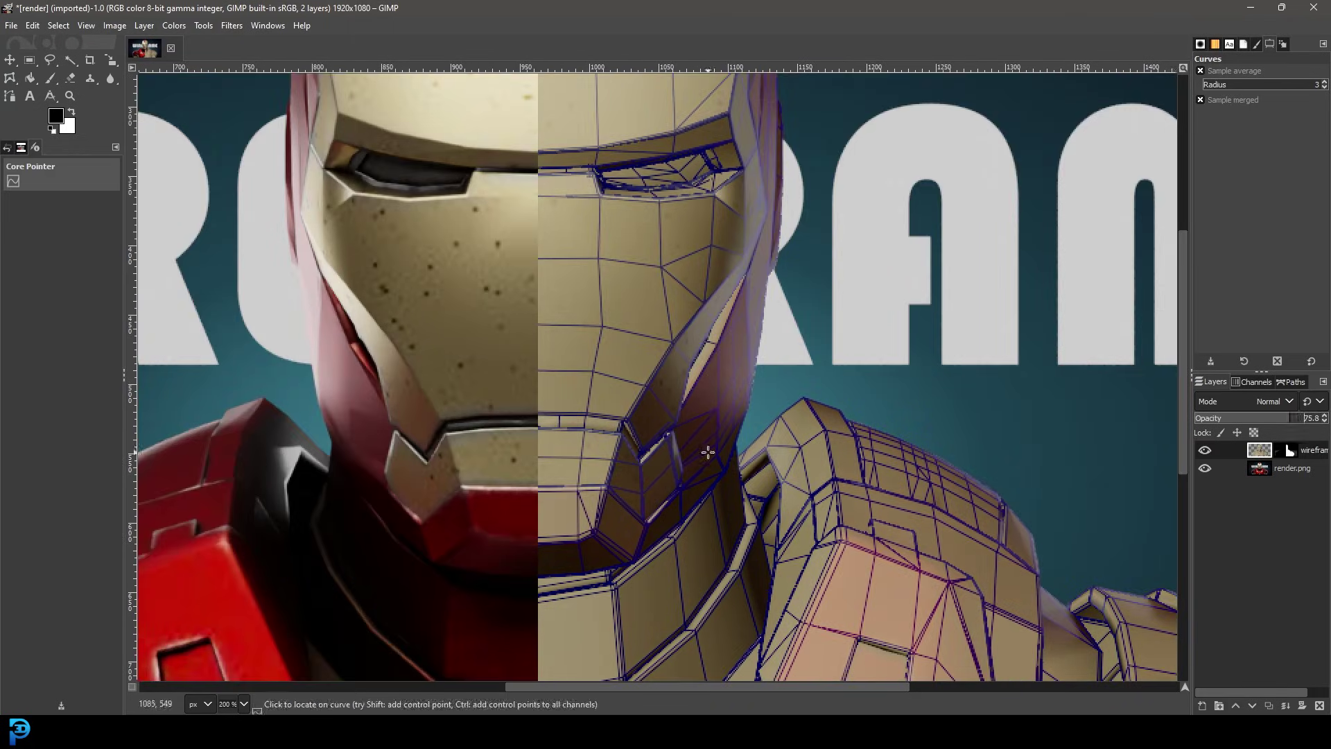
pyautogui.keyDown('ctrl'); pyautogui.scroll(-3, 726, 395); pyautogui.keyUp('ctrl')
pyautogui.keyDown('ctrl'); pyautogui.scroll(1, 738, 423); pyautogui.keyUp('ctrl')
pyautogui.scroll(2, 726, 488)
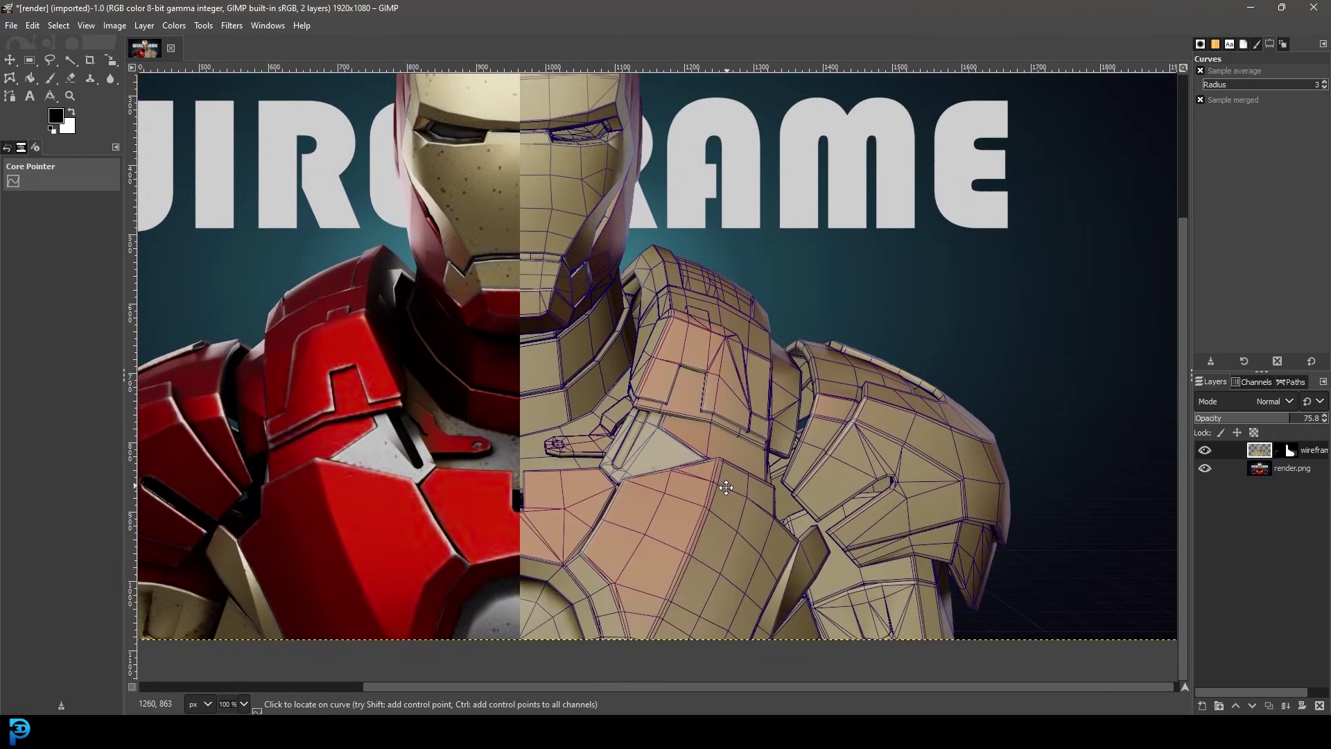
pyautogui.moveTo(695, 341); pyautogui.dragTo(717, 489, button='middle')
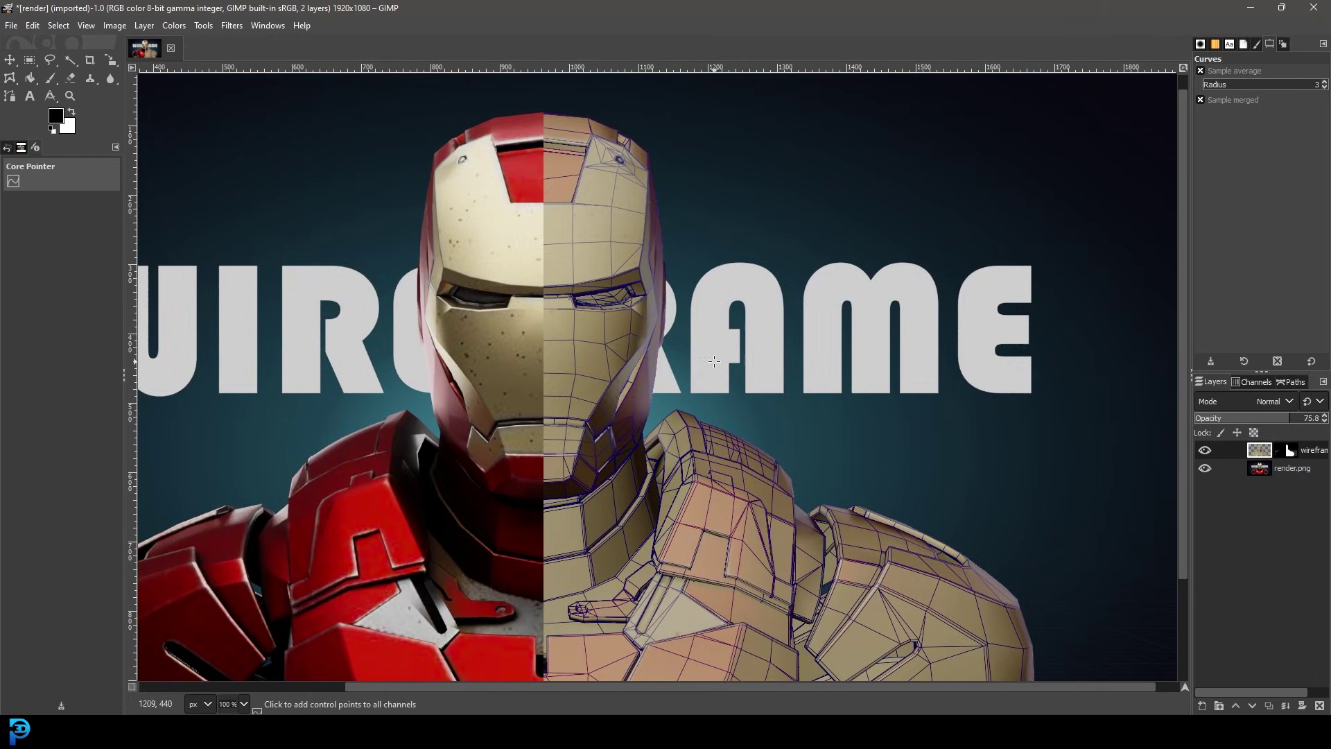
pyautogui.keyDown('ctrl'); pyautogui.scroll(-1, 867, 326); pyautogui.keyUp('ctrl')
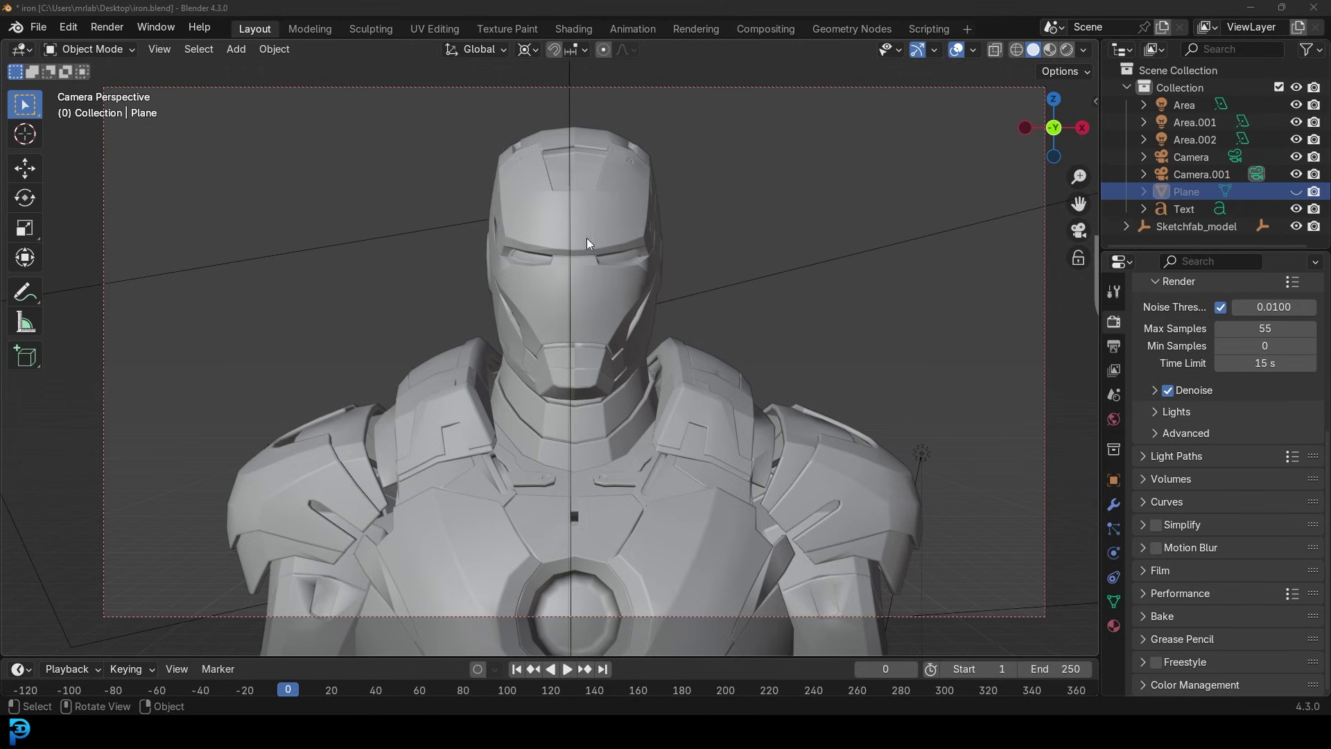
# Orbit away from the camera and zoom into a close three-quarter view of the grey model
pyautogui.moveTo(640, 247)
pyautogui.mouseDown(button='middle')
pyautogui.moveTo(588, 301)
pyautogui.moveTo(622, 260)
pyautogui.mouseUp(button='middle')
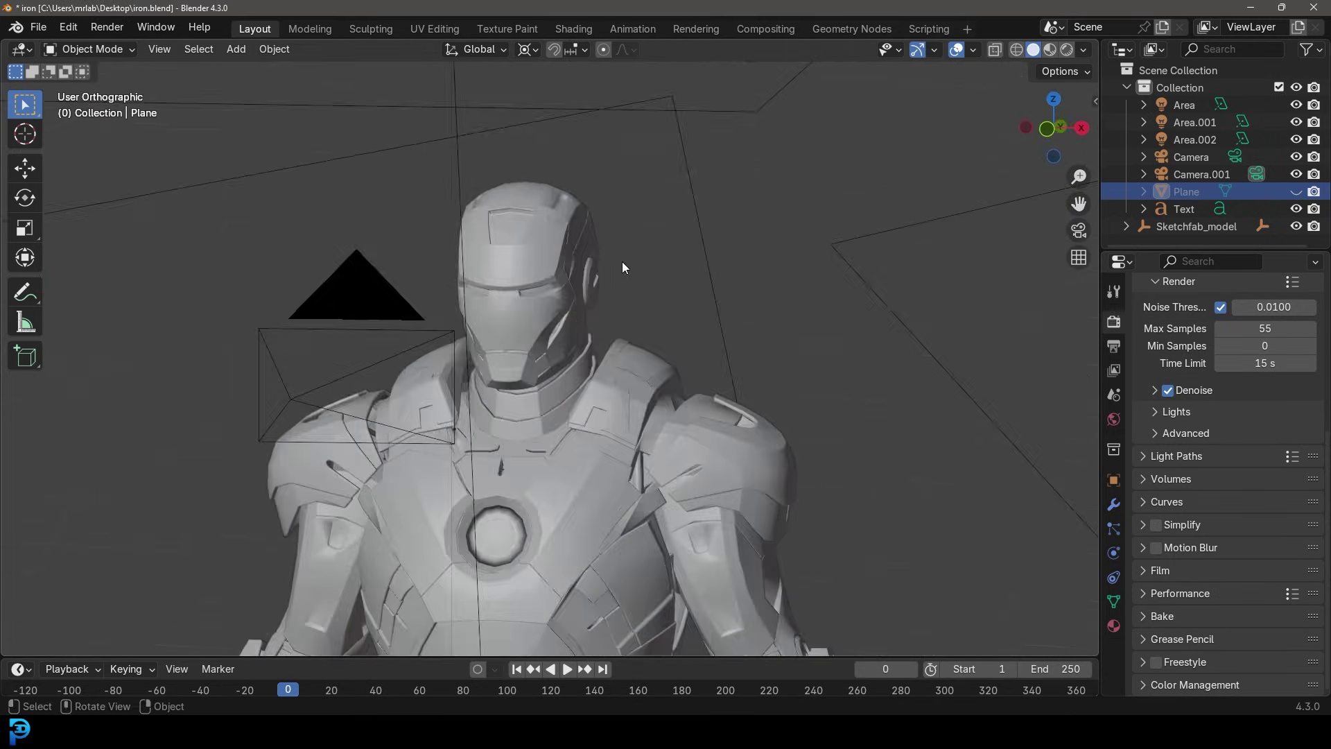
pyautogui.scroll(-6, 619, 256)
pyautogui.moveTo(583, 301); pyautogui.dragTo(600, 381, button='middle')
pyautogui.scroll(4, 559, 310)
pyautogui.scroll(3, 605, 357)
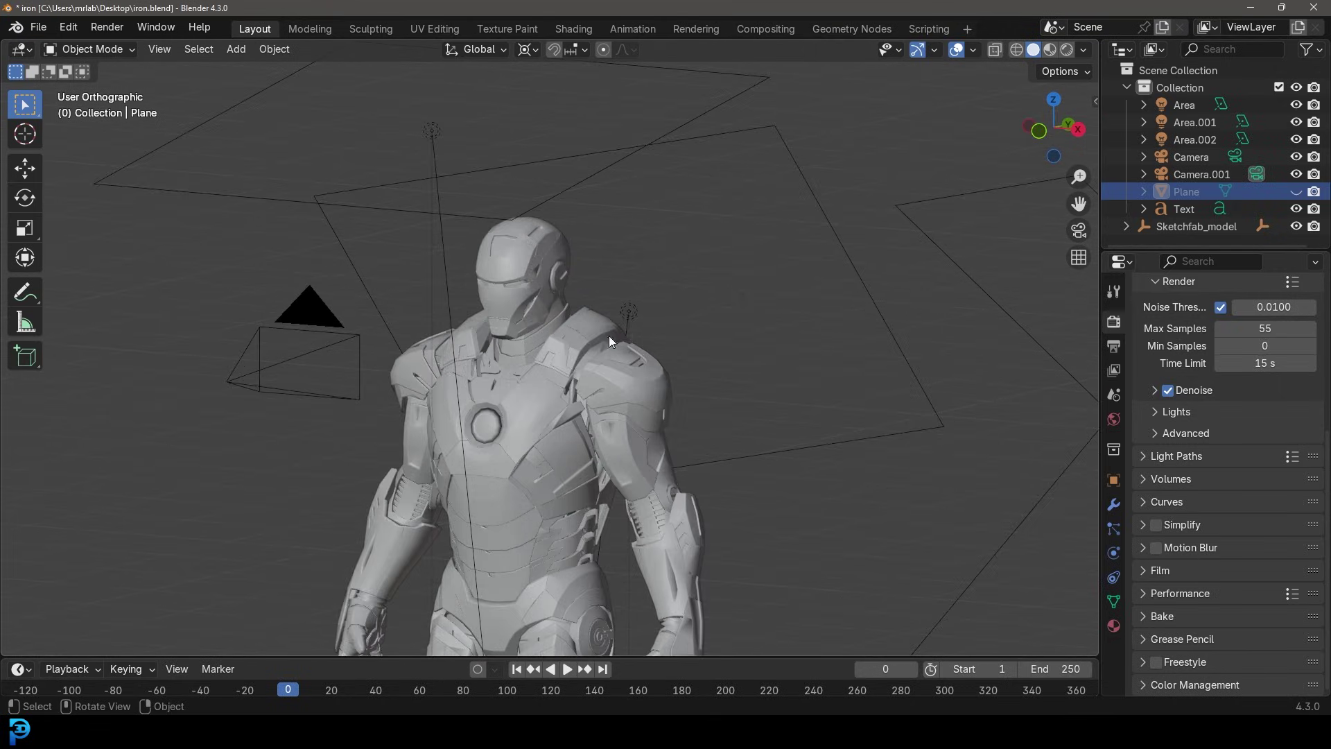
pyautogui.scroll(3, 527, 270)
pyautogui.scroll(2, 534, 288)
pyautogui.moveTo(531, 302); pyautogui.dragTo(581, 342, button='middle')
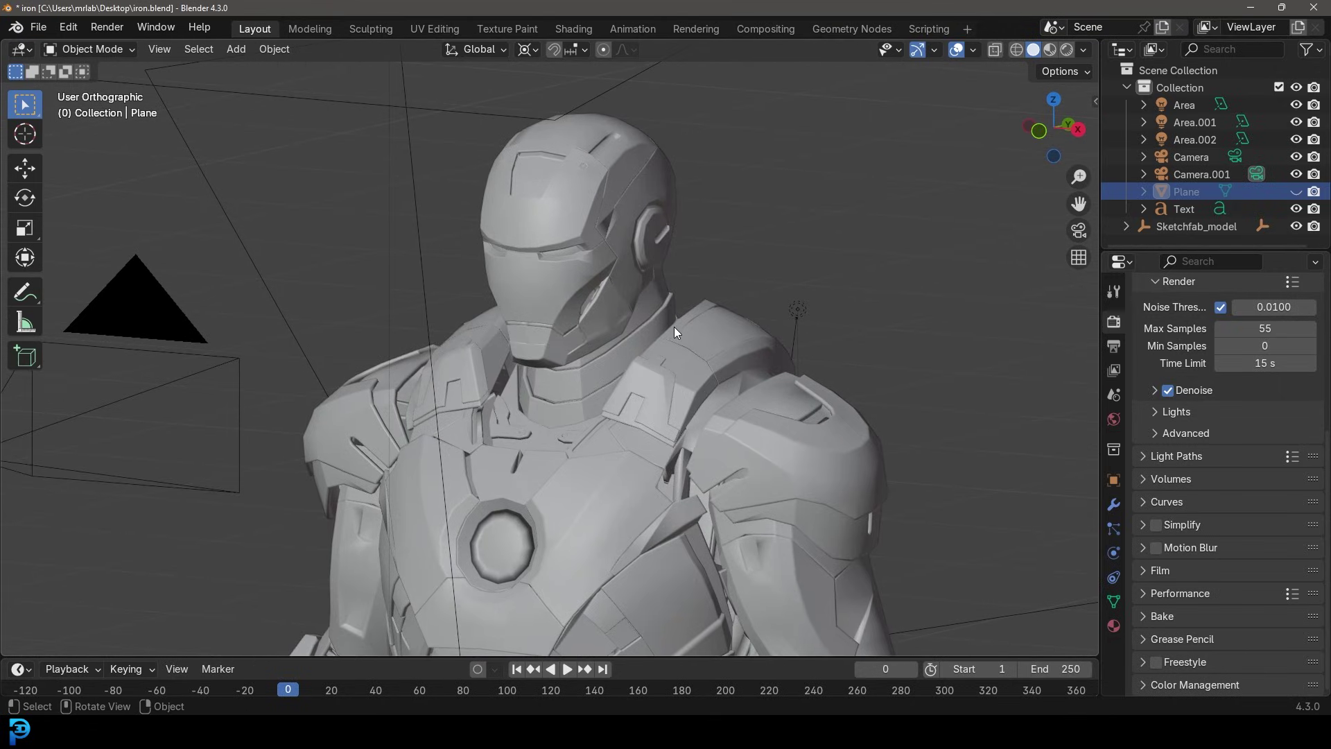
# Enable the Wireframe viewport overlay at 1.000 opacity and switch to perspective view
pyautogui.click(971, 51)
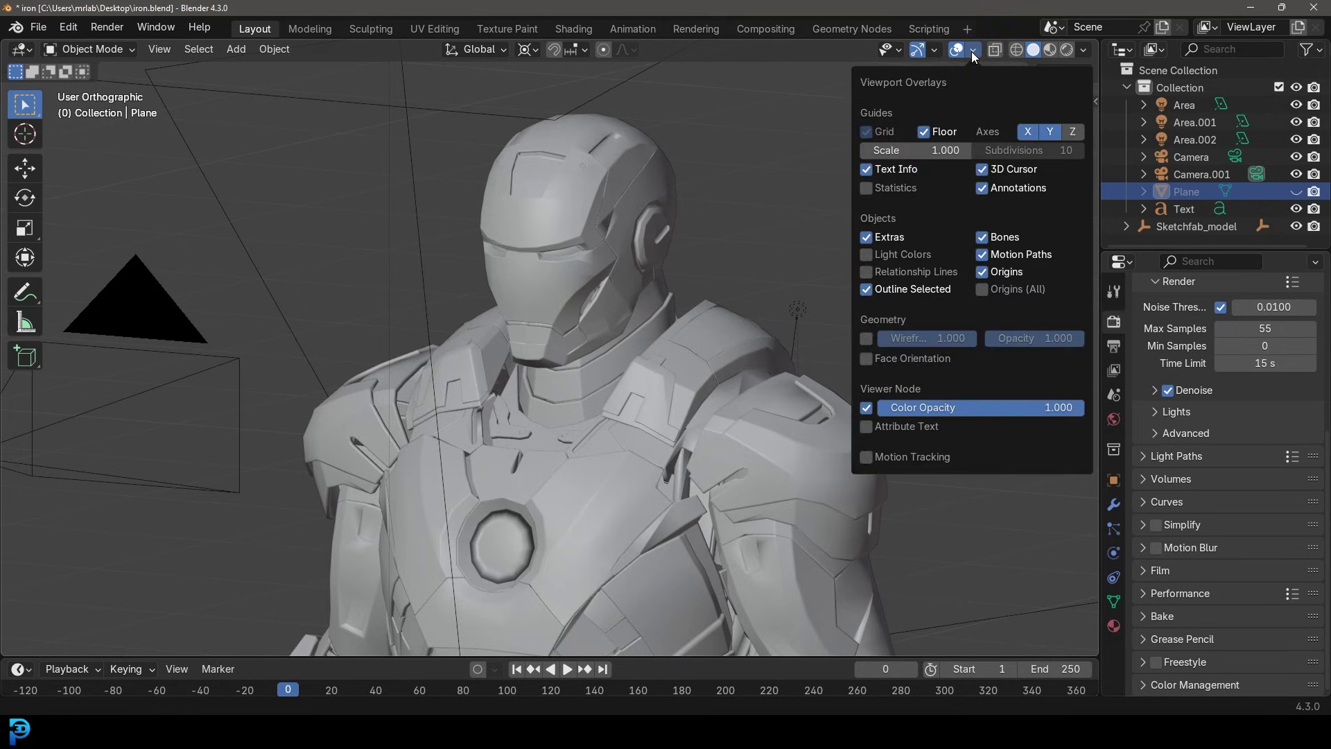
pyautogui.click(867, 339)
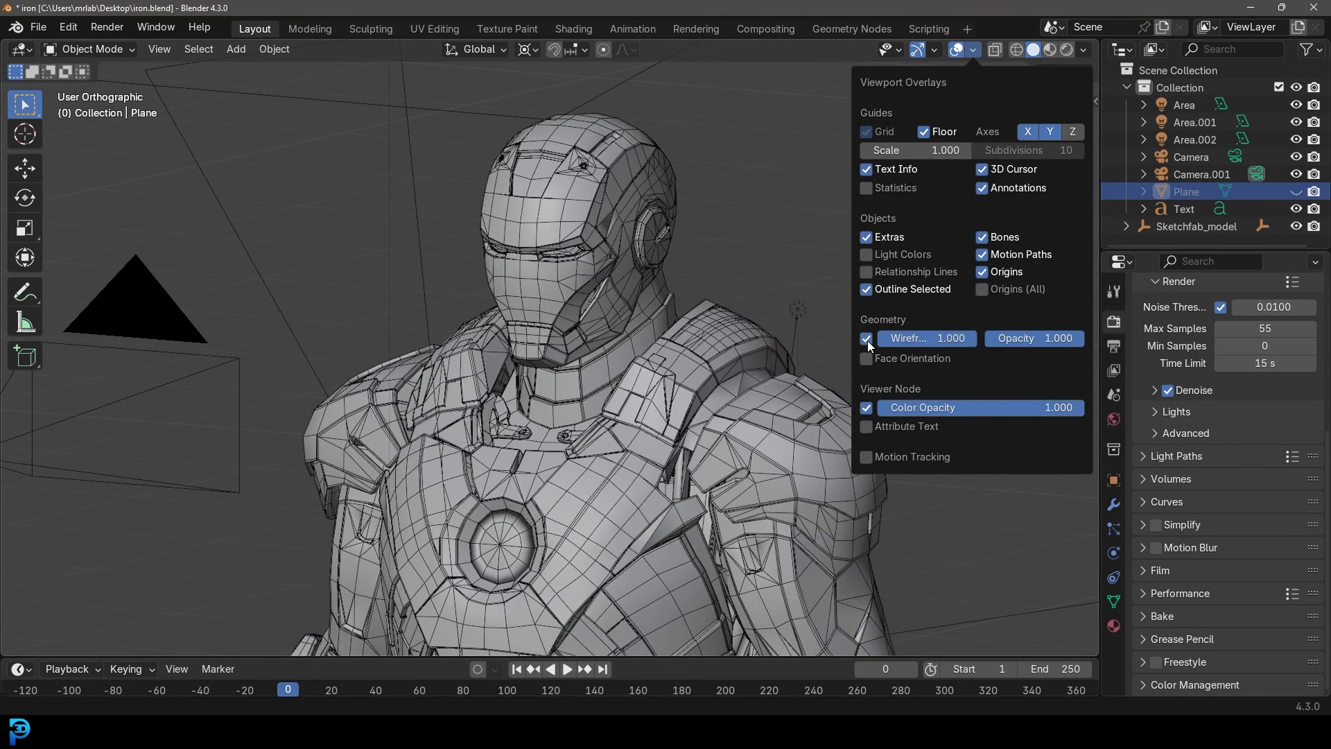
pyautogui.moveTo(1058, 343)
pyautogui.mouseDown()
pyautogui.moveTo(984, 343)
pyautogui.moveTo(1082, 343)
pyautogui.mouseUp()
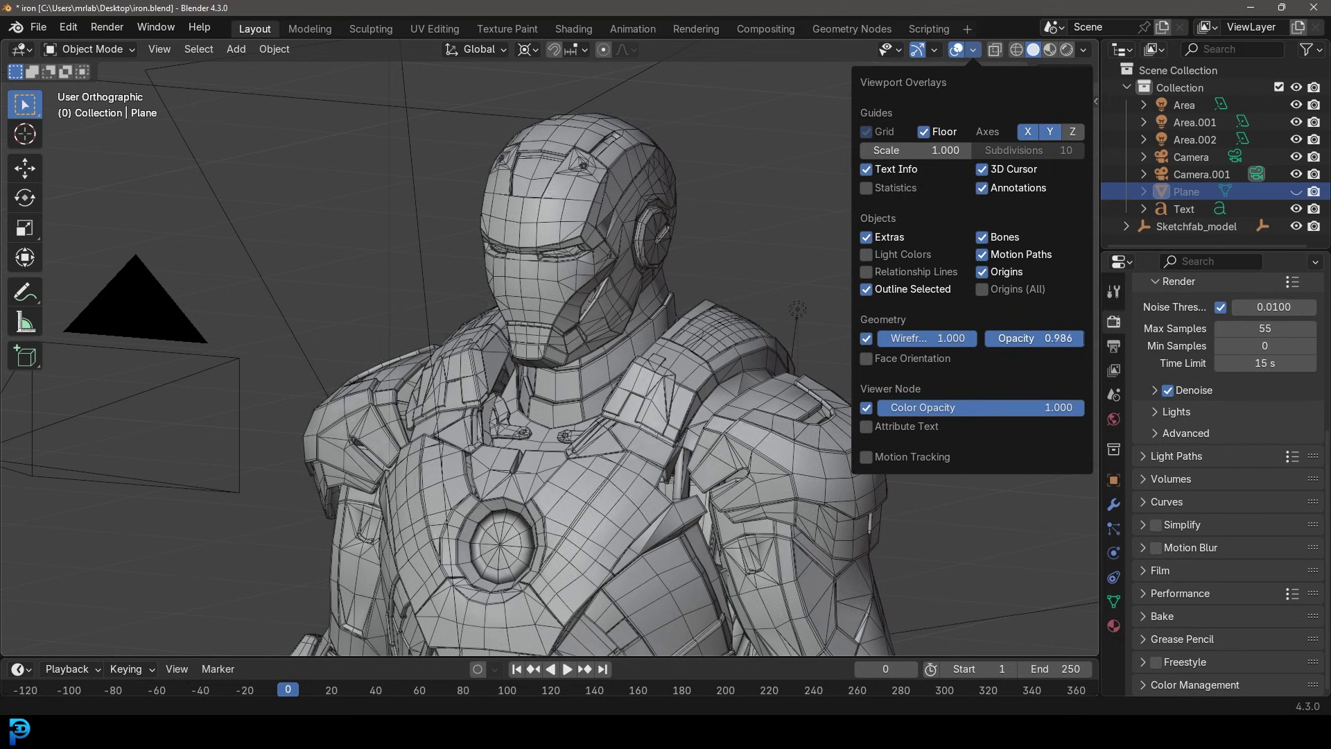
pyautogui.scroll(2, 664, 223)
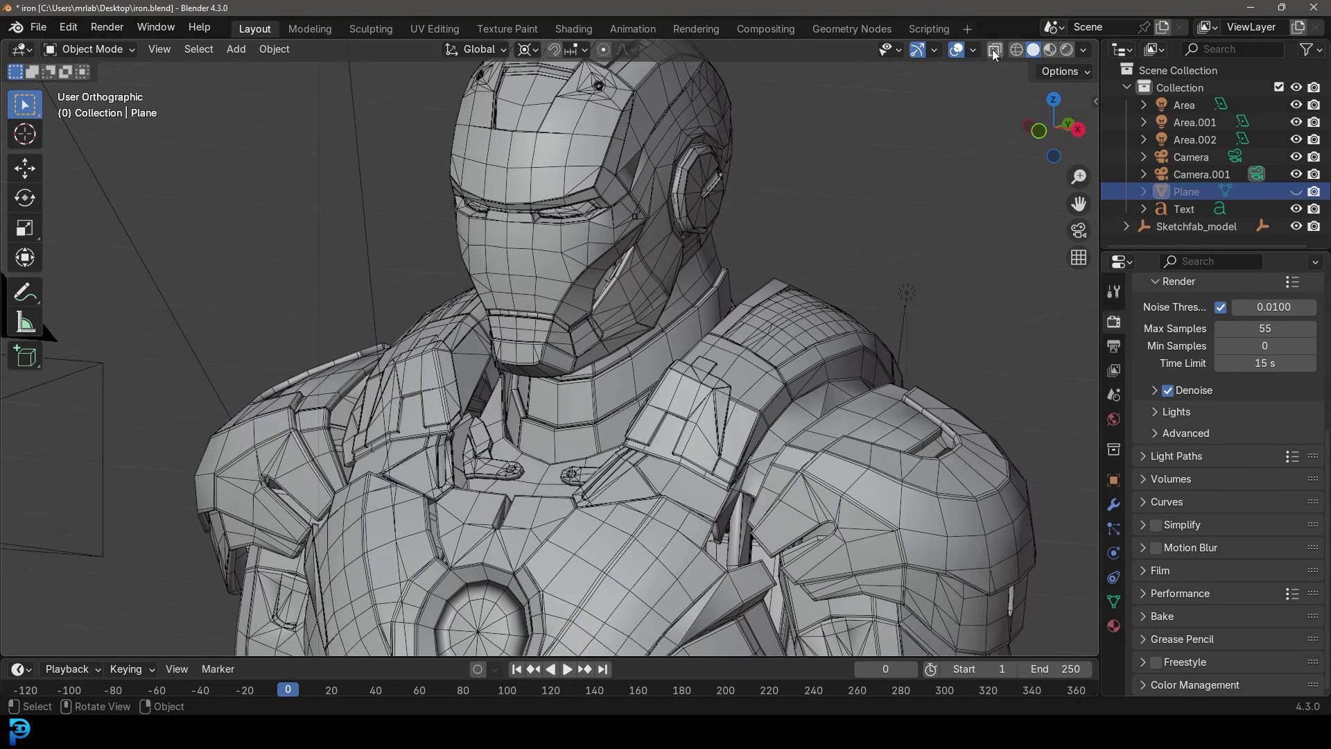
pyautogui.click(973, 49)
pyautogui.moveTo(1066, 337); pyautogui.dragTo(1046, 338)
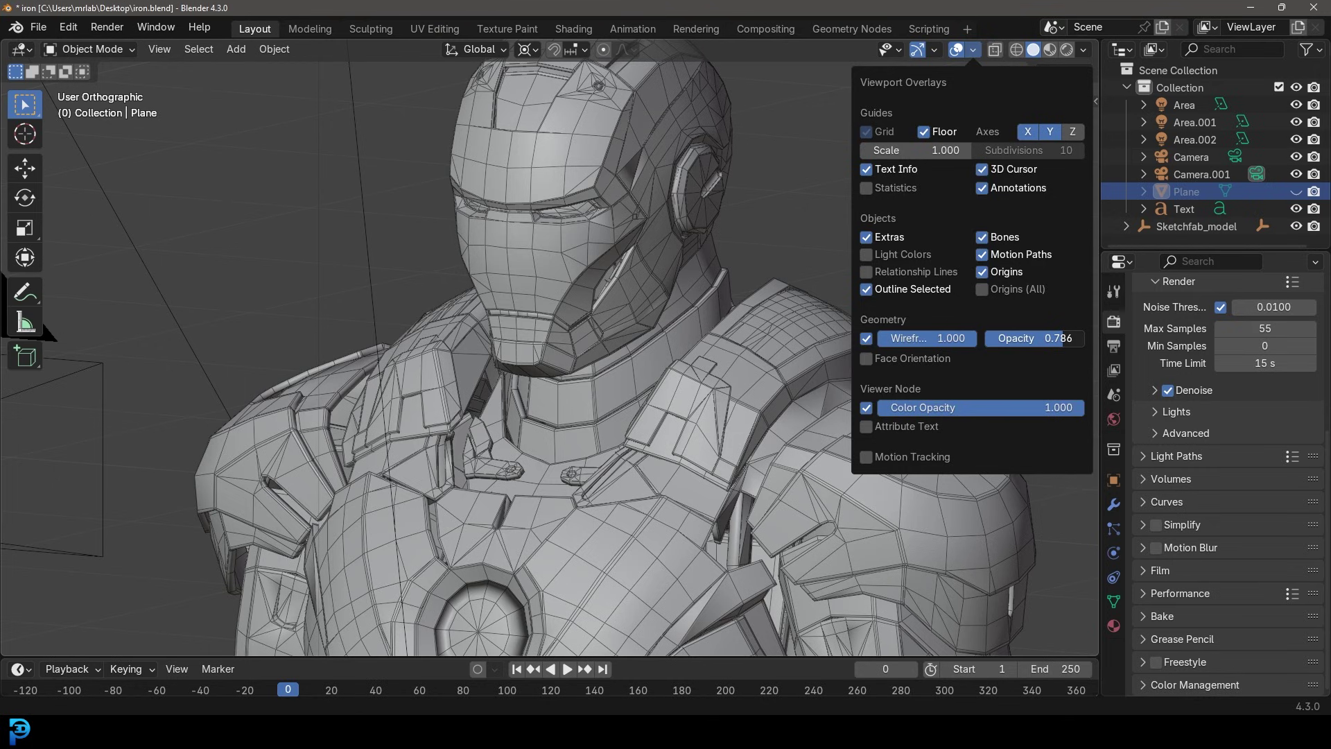
pyautogui.moveTo(1046, 338); pyautogui.dragTo(1084, 338)
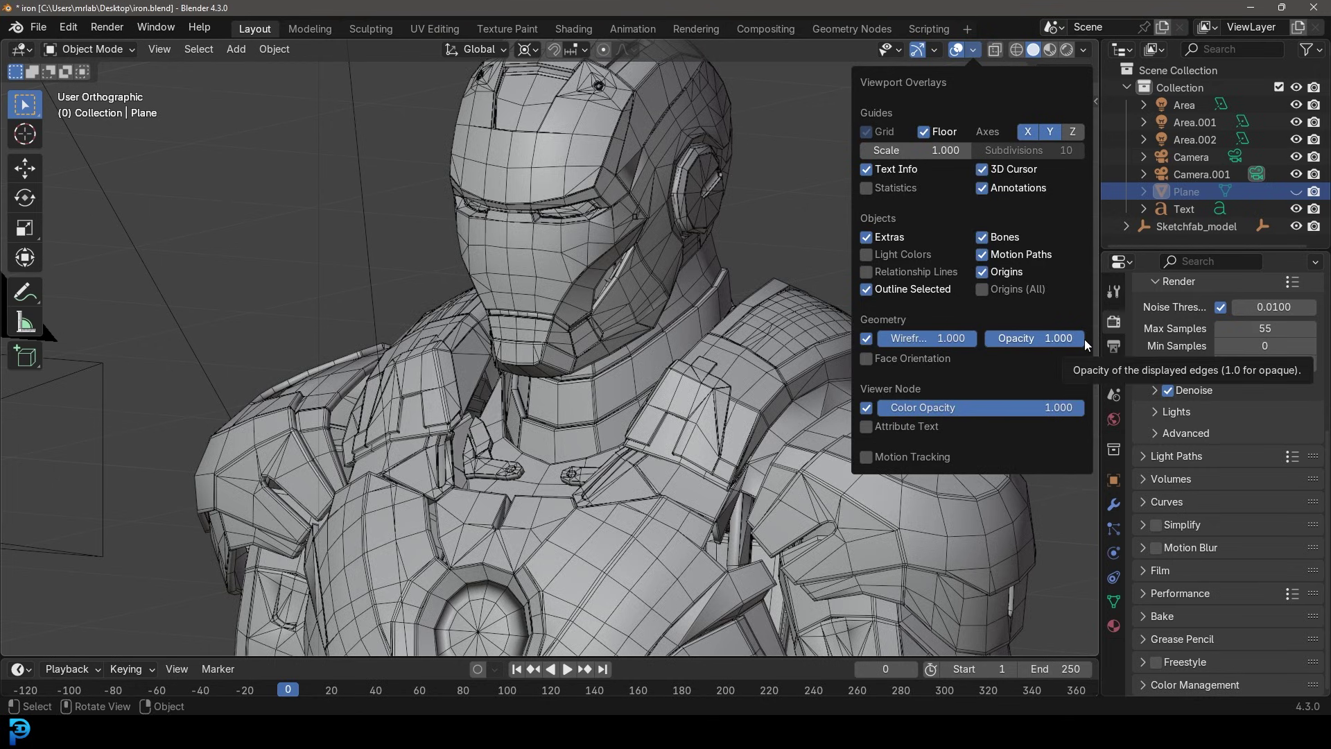
pyautogui.press('KP_5')
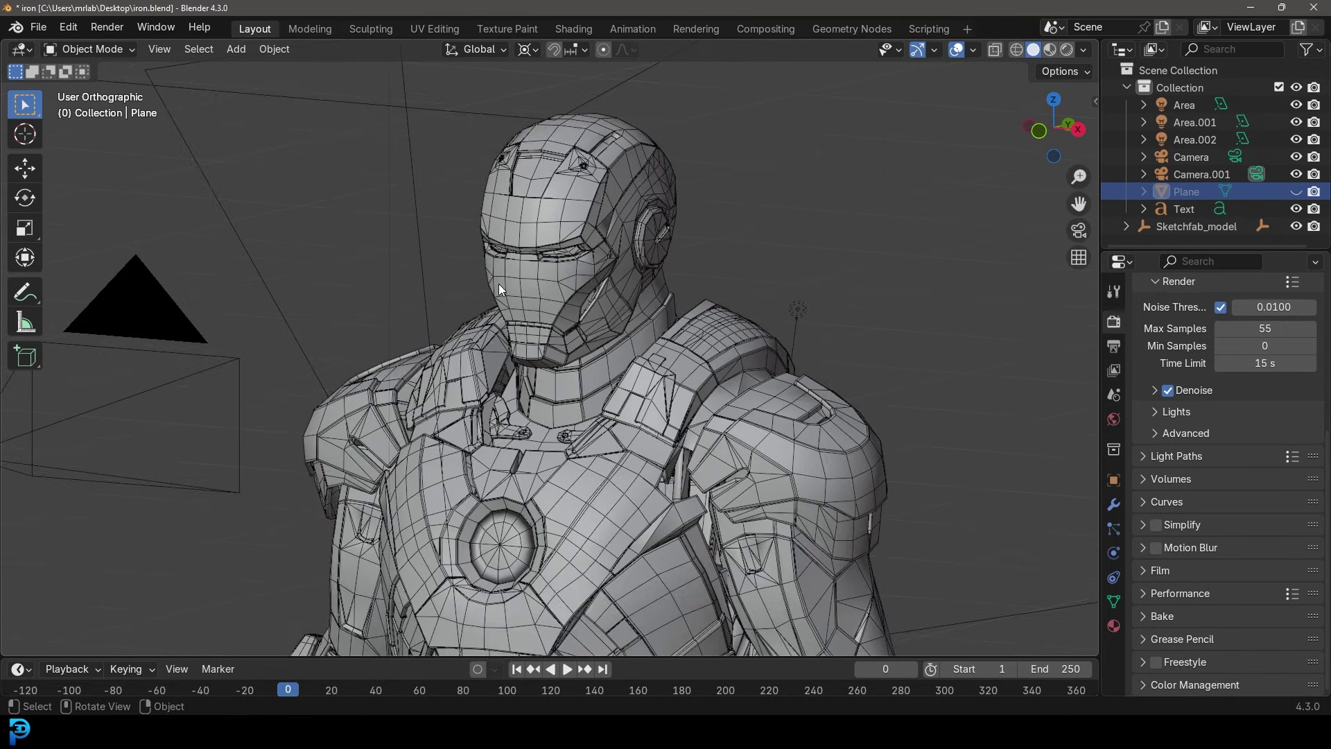
pyautogui.scroll(2, 497, 284)
# Jump to the Numpad 0 camera view and open the View menu's Viewport Render Image option
pyautogui.press('KP_0')
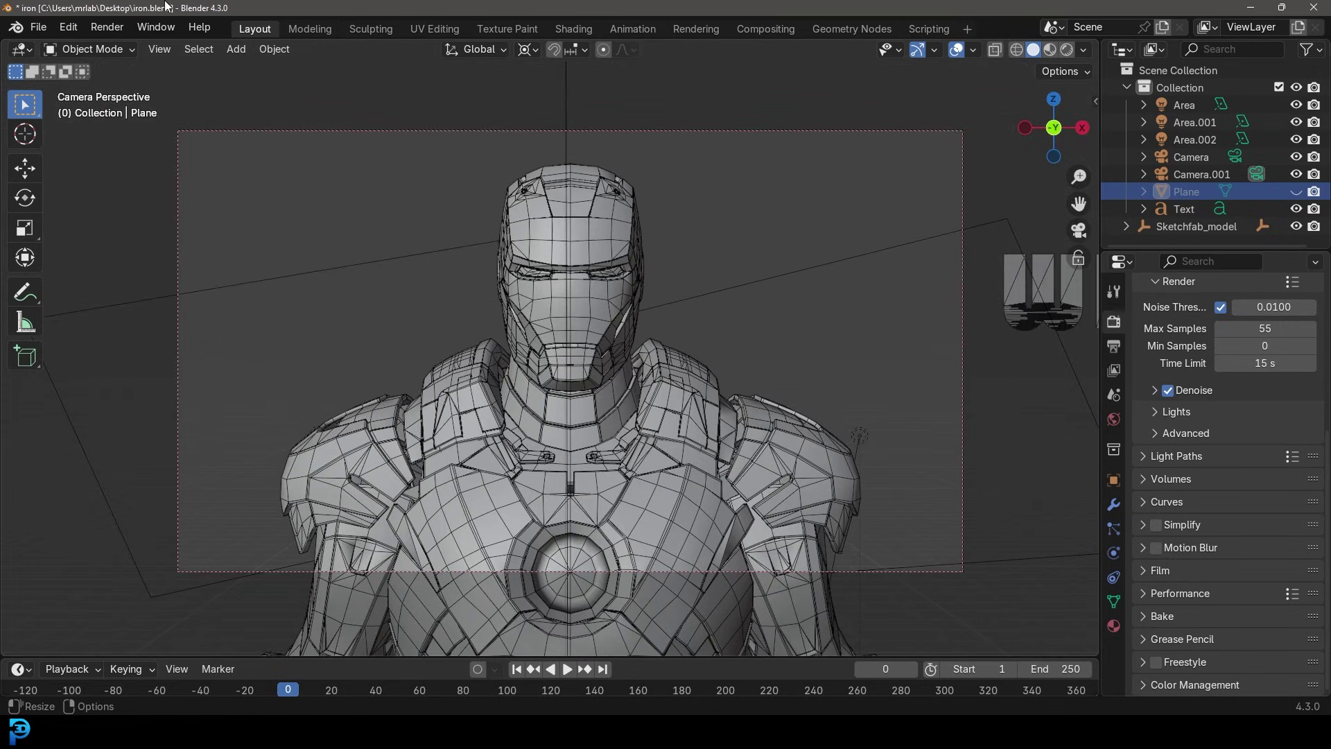
pyautogui.click(84, 26)
pyautogui.moveTo(105, 27)
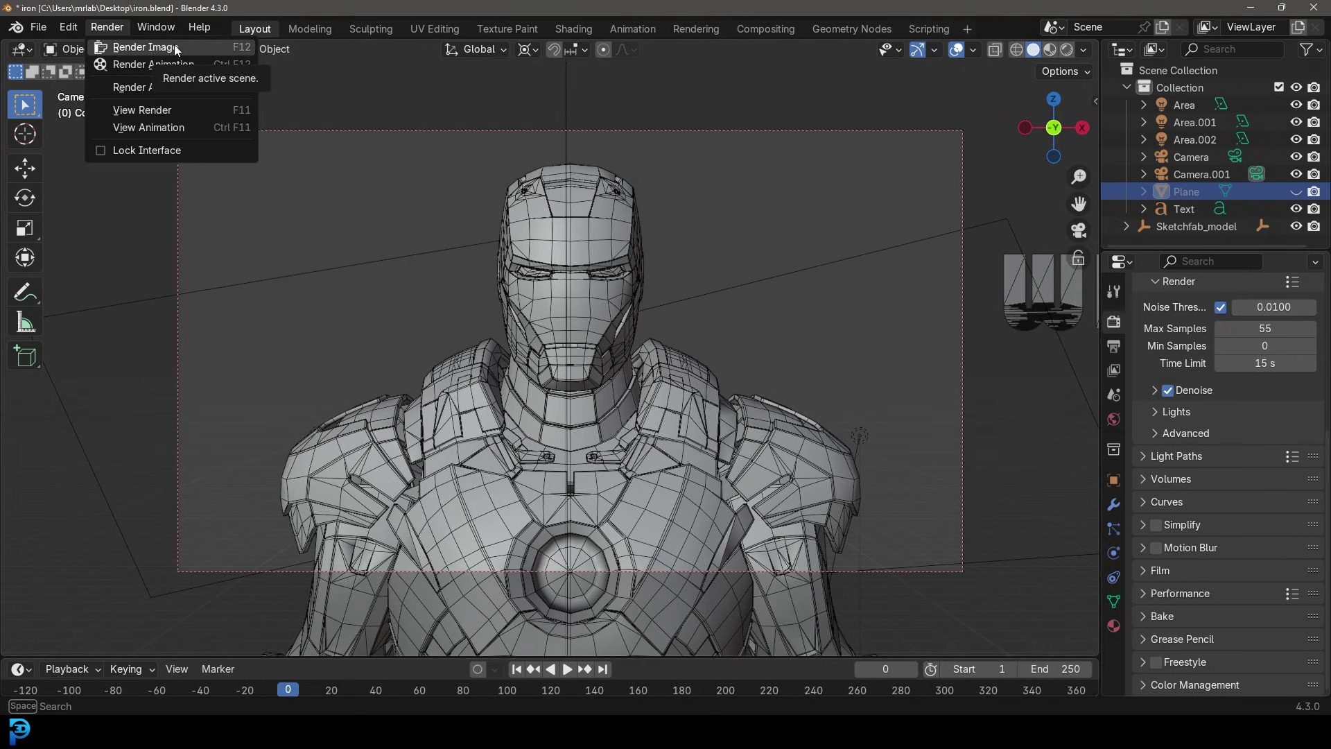
pyautogui.scroll(1, 579, 281)
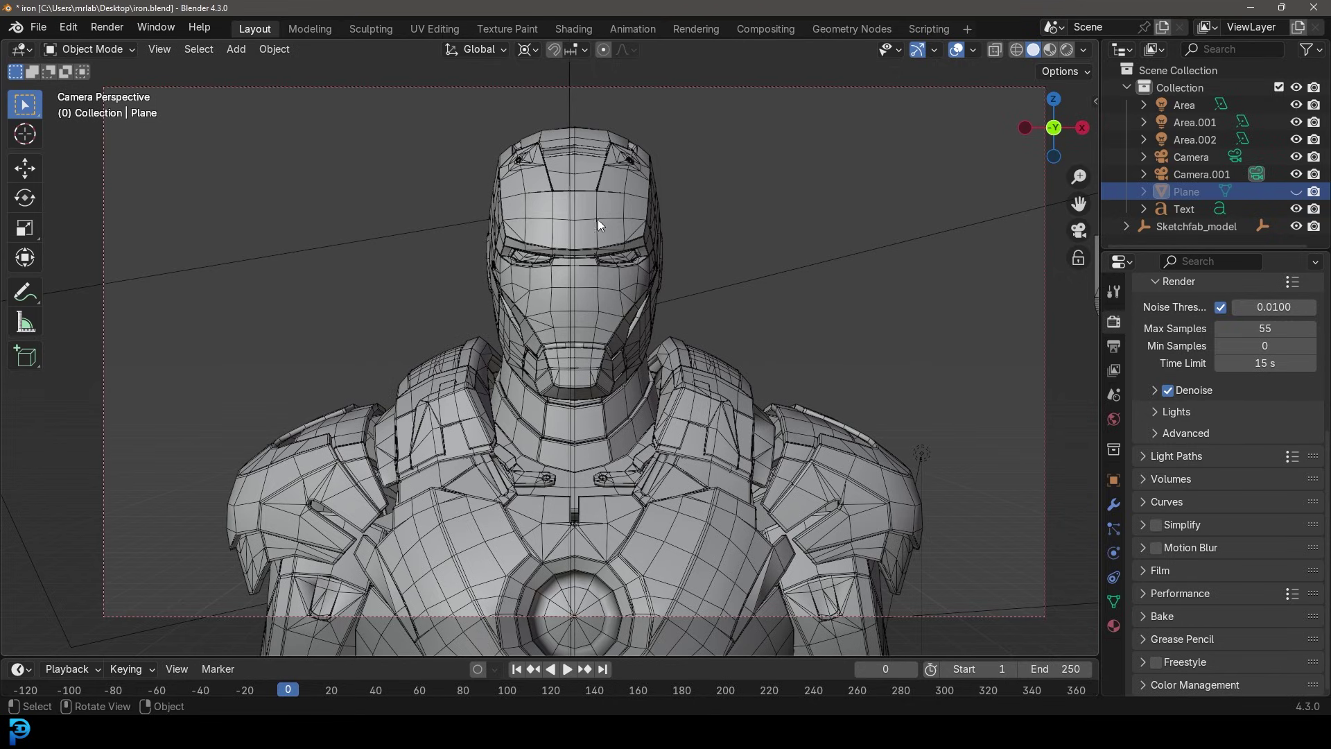
pyautogui.click(164, 48)
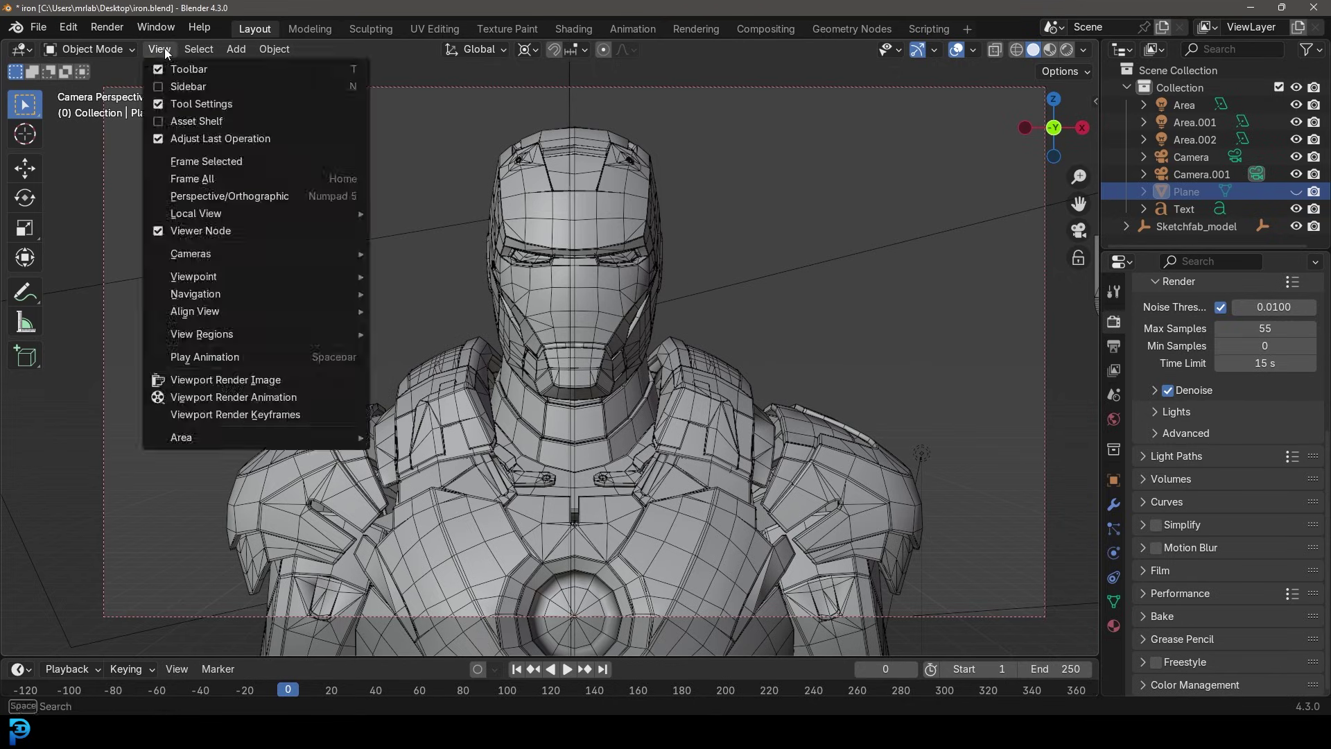
pyautogui.click(239, 381)
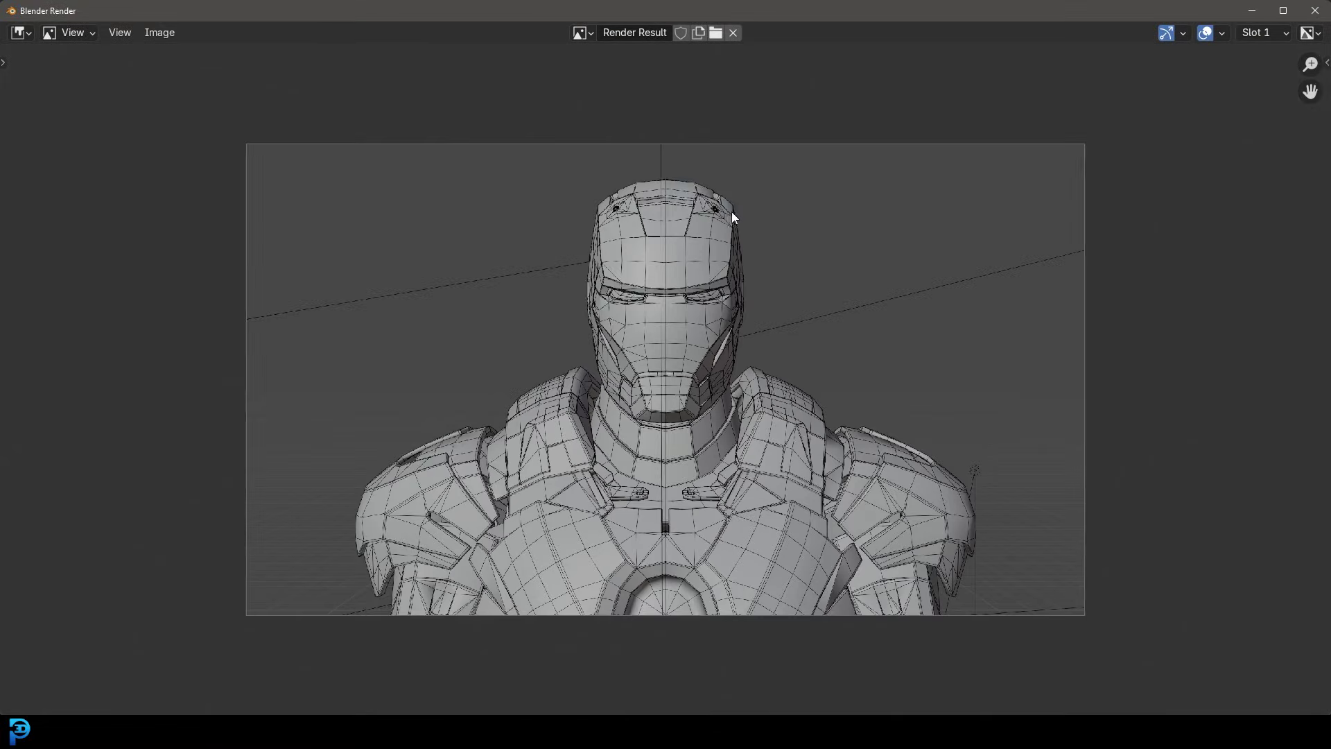
pyautogui.scroll(3, 733, 216)
pyautogui.scroll(1, 703, 313)
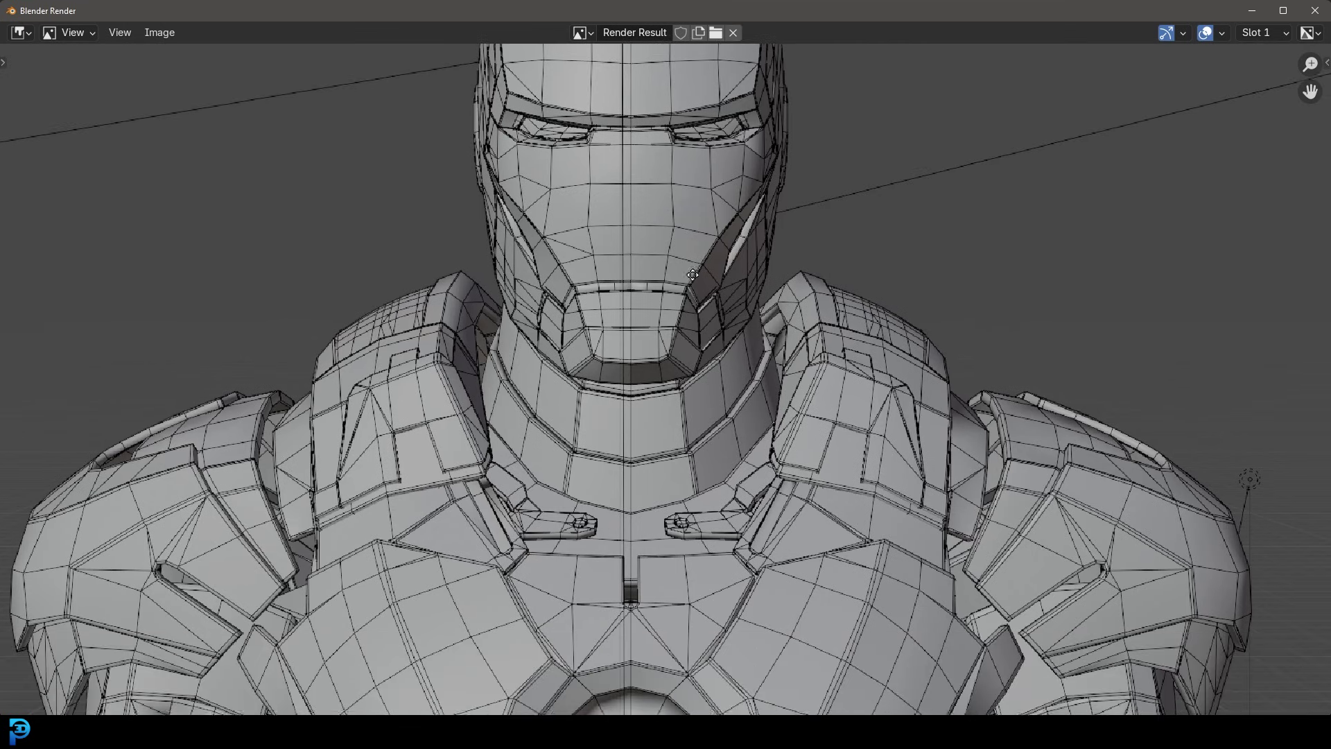
pyautogui.scroll(-3, 630, 384)
pyautogui.scroll(1, 630, 384)
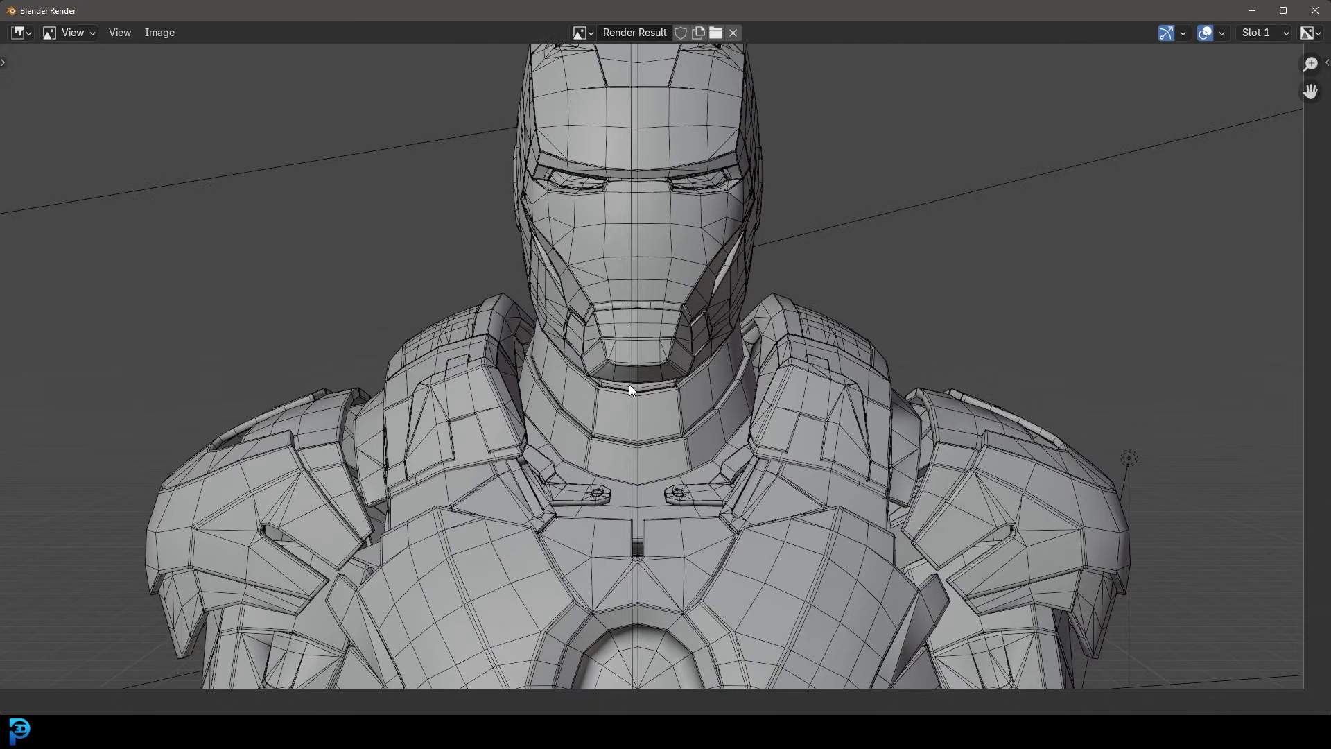
pyautogui.moveTo(586, 235); pyautogui.dragTo(651, 423, button='middle')
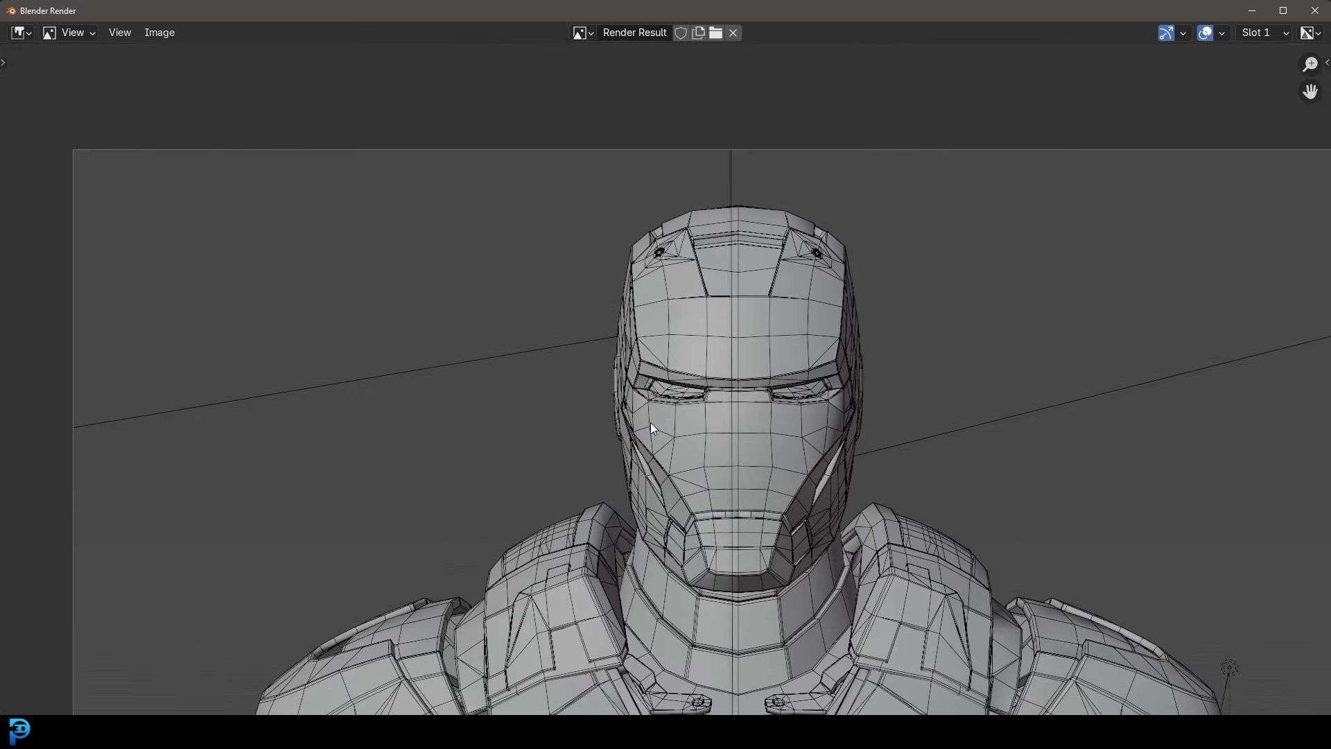
pyautogui.scroll(-2, 530, 371)
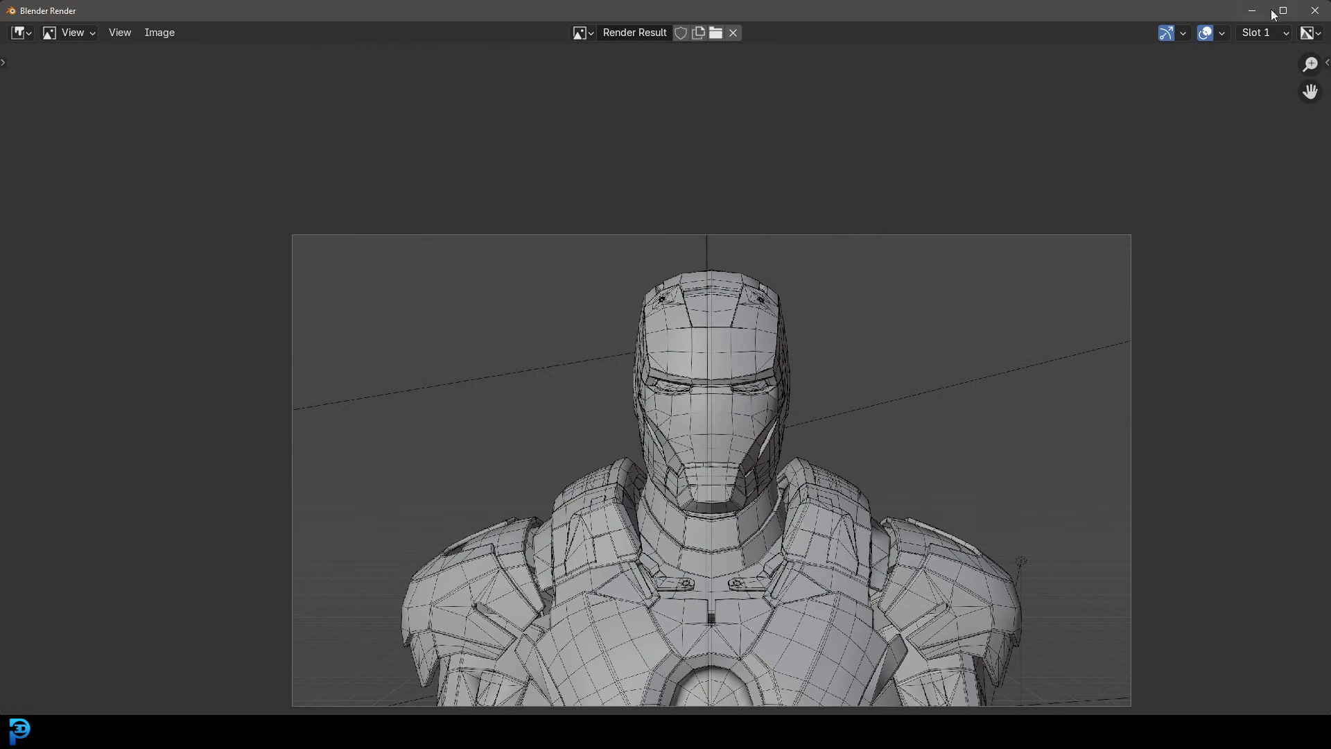
pyautogui.click(1315, 11)
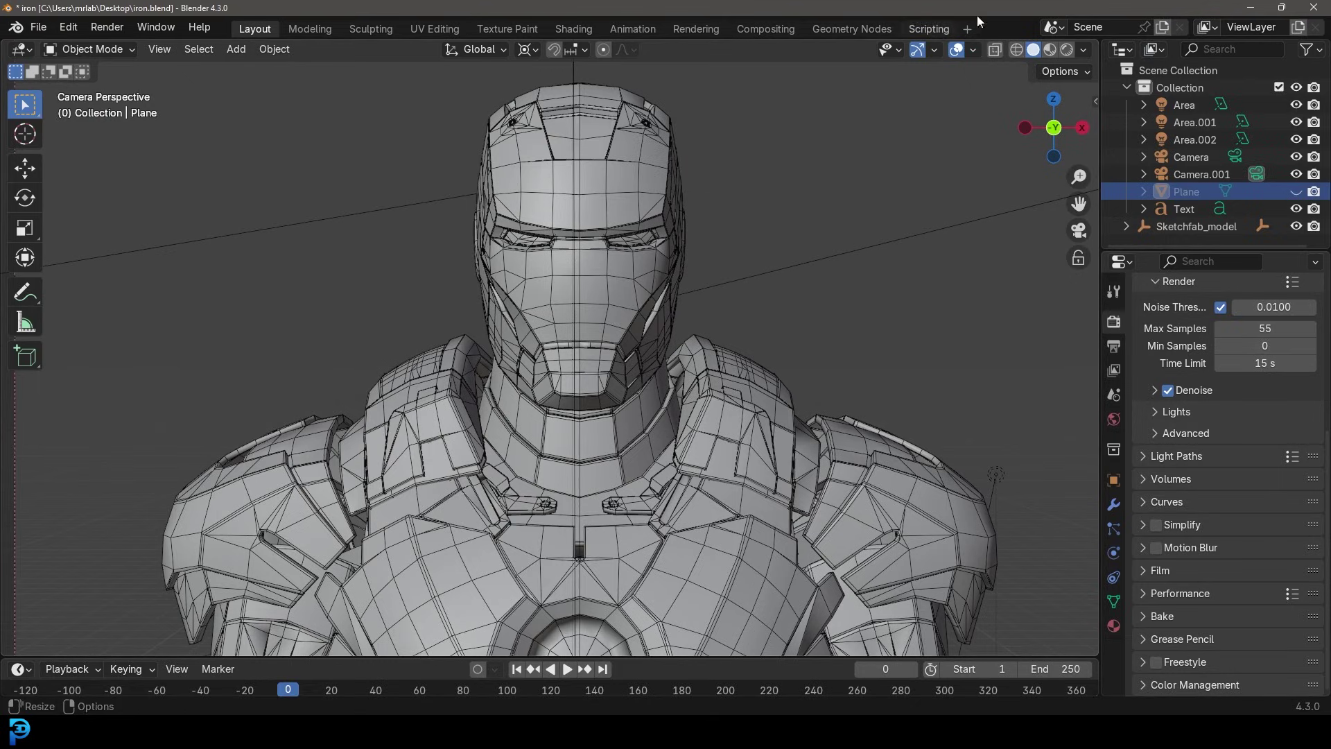
# Uncheck Extras in Viewport Overlays and fit the whole camera frame with Home
pyautogui.click(975, 46)
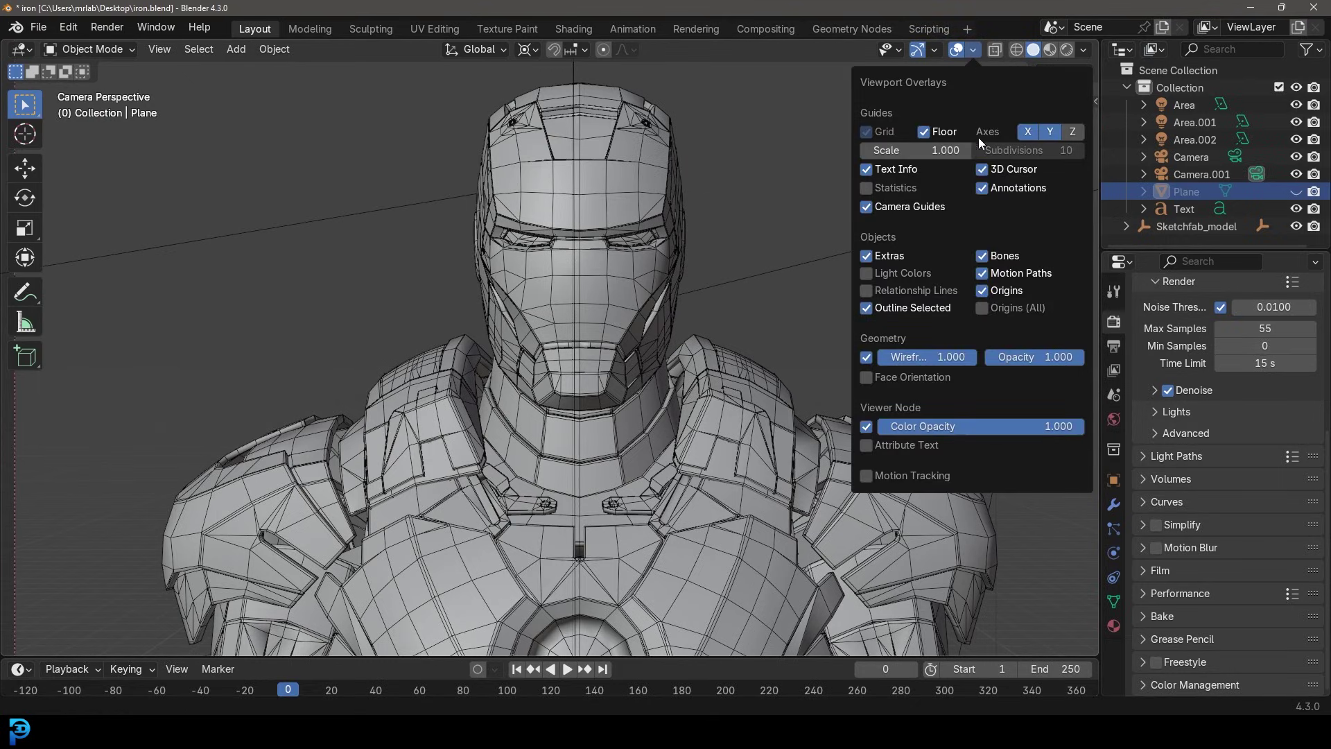
pyautogui.click(867, 257)
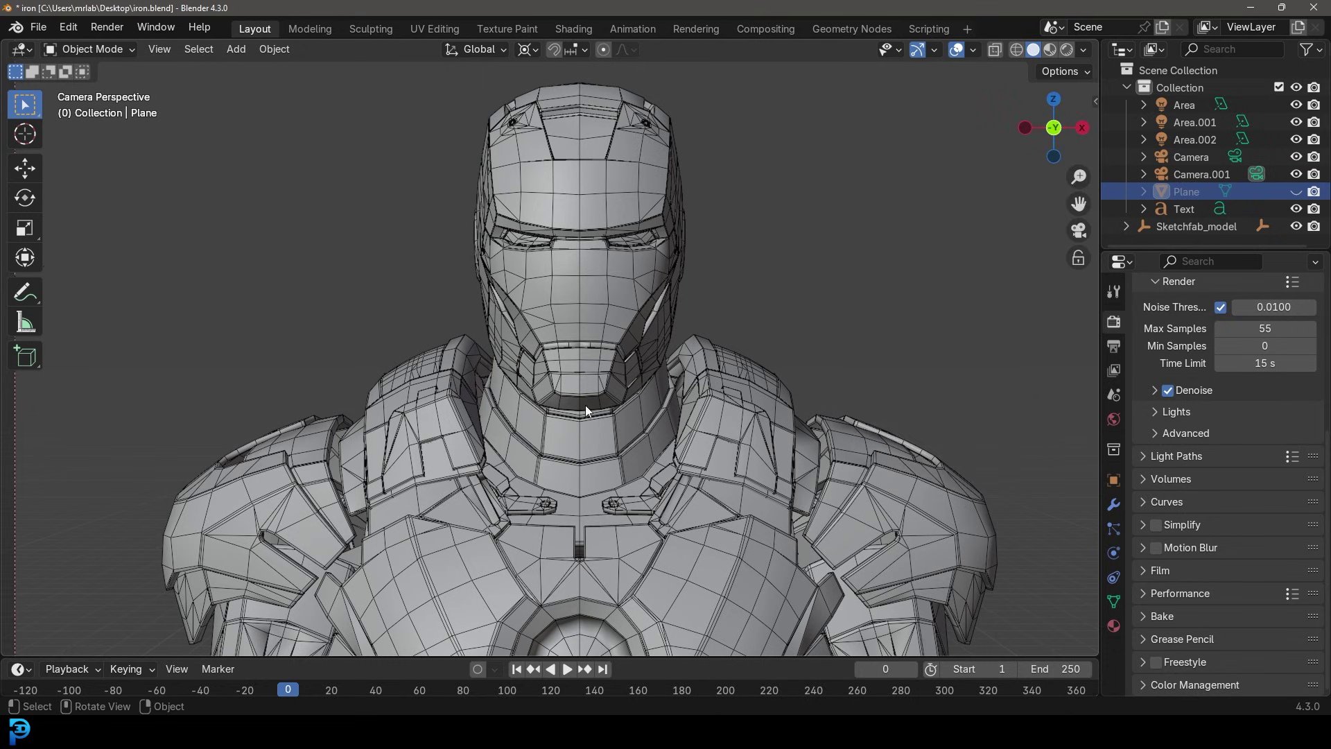
pyautogui.press('Home')
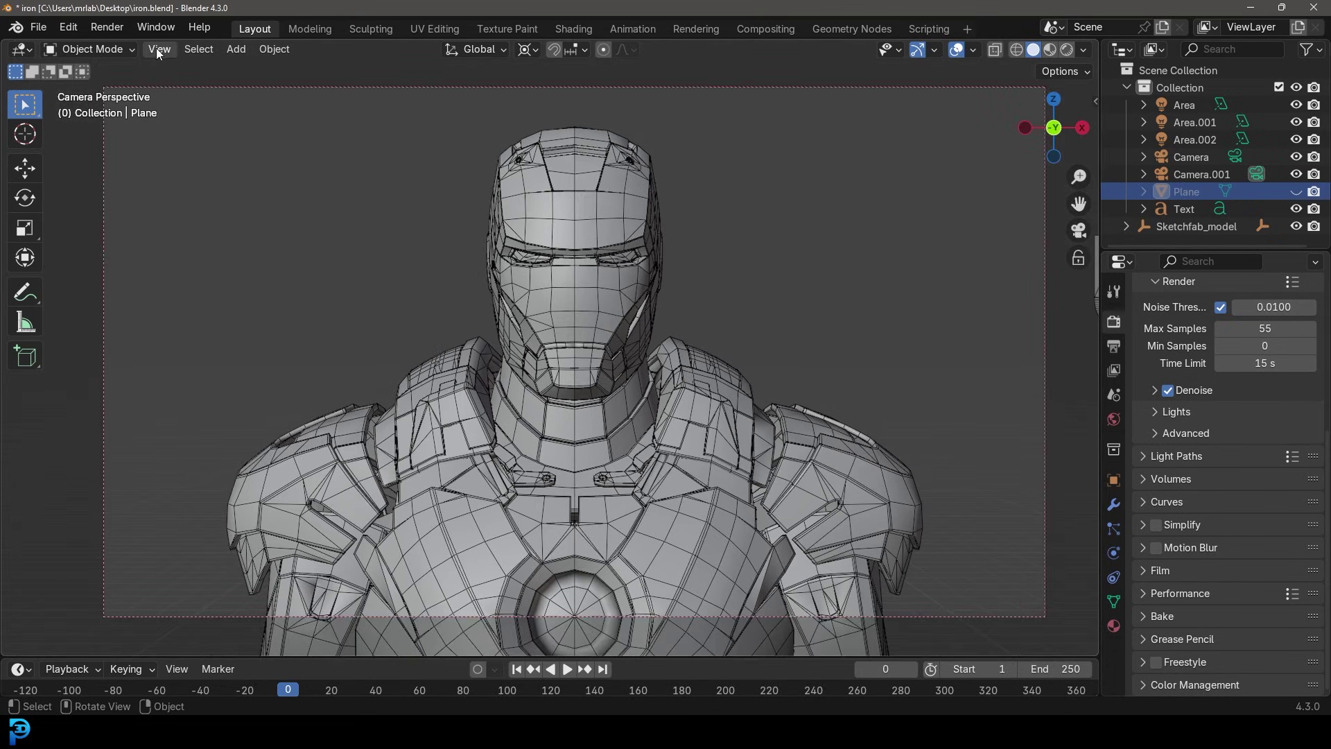
# Render a viewport image, pan around to inspect the armor, then close the render window
pyautogui.click(158, 50)
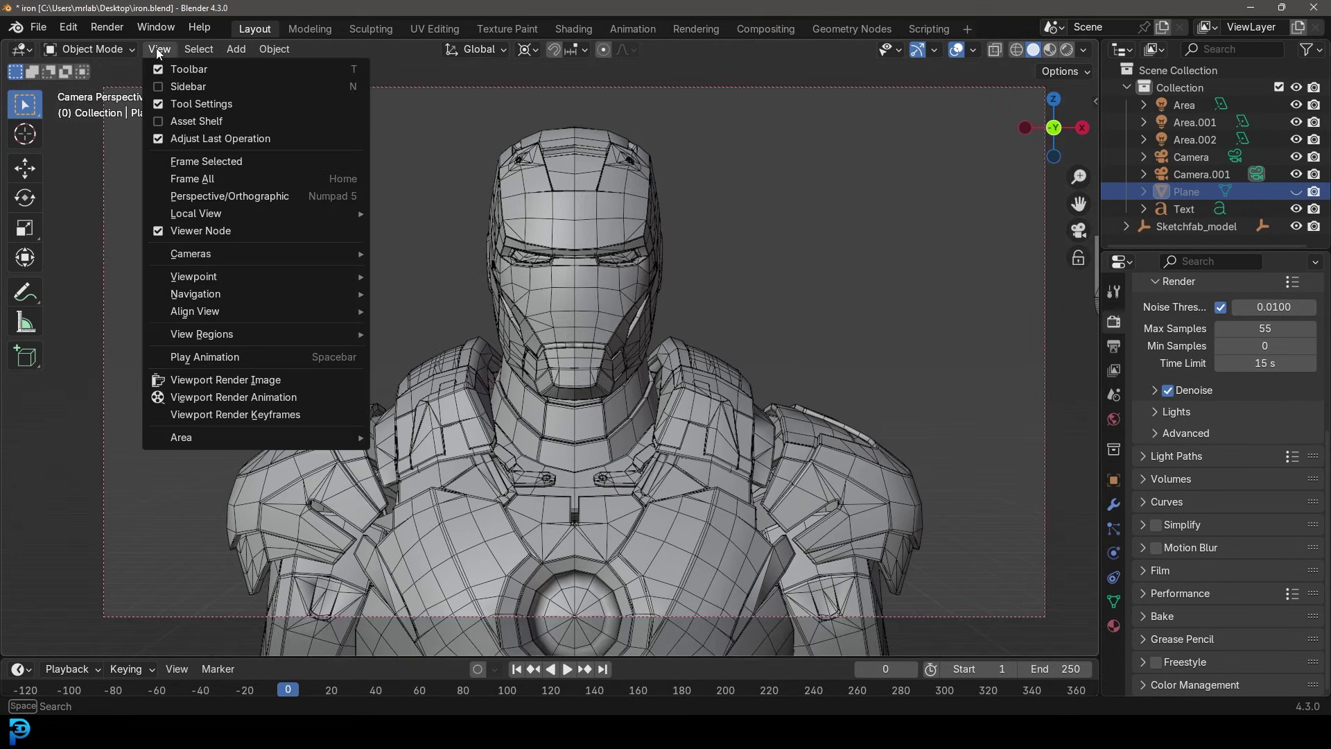
pyautogui.click(283, 381)
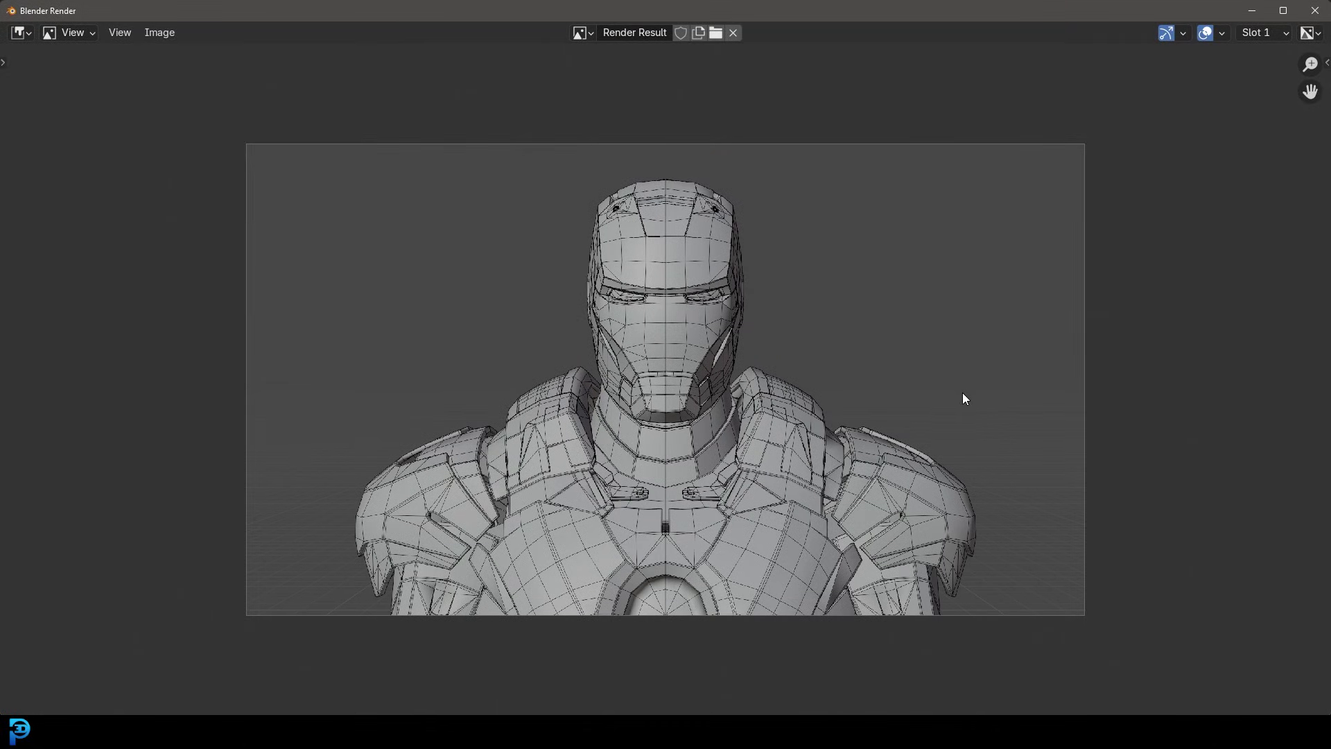
pyautogui.scroll(1, 971, 403)
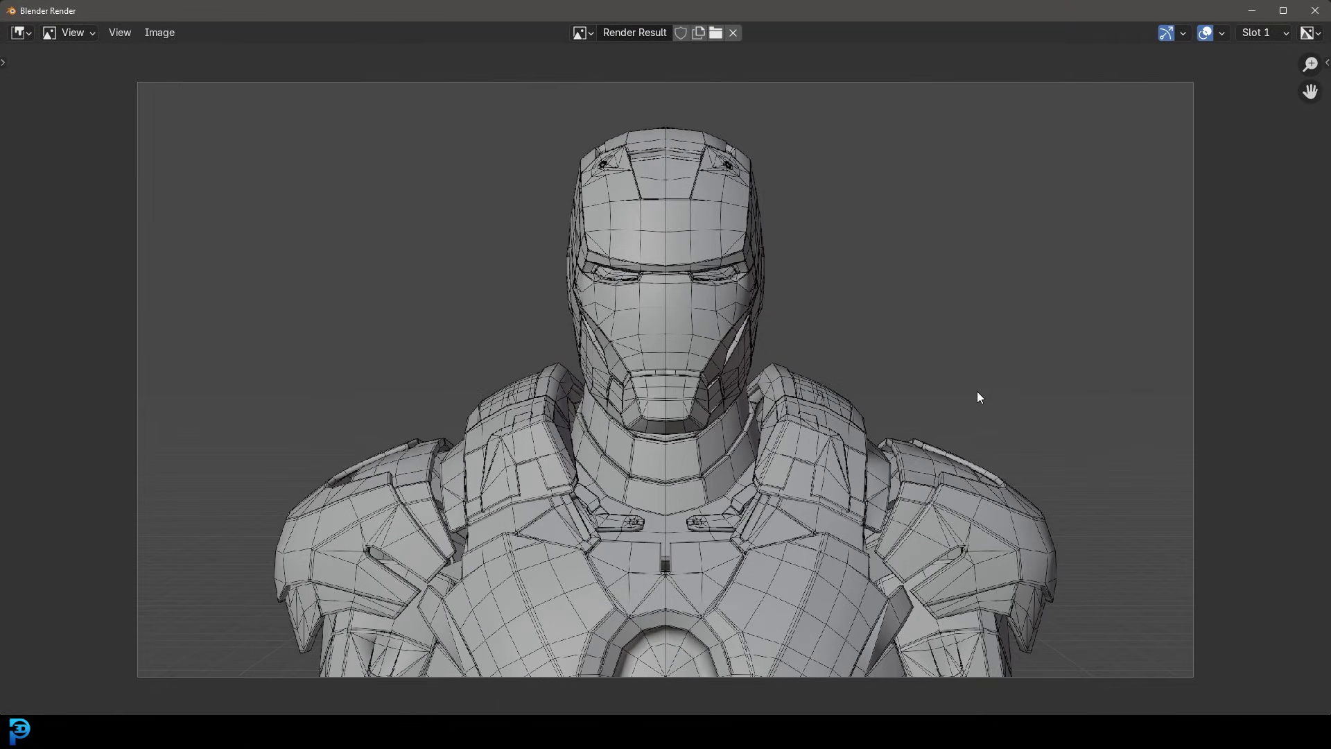
pyautogui.scroll(1, 977, 399)
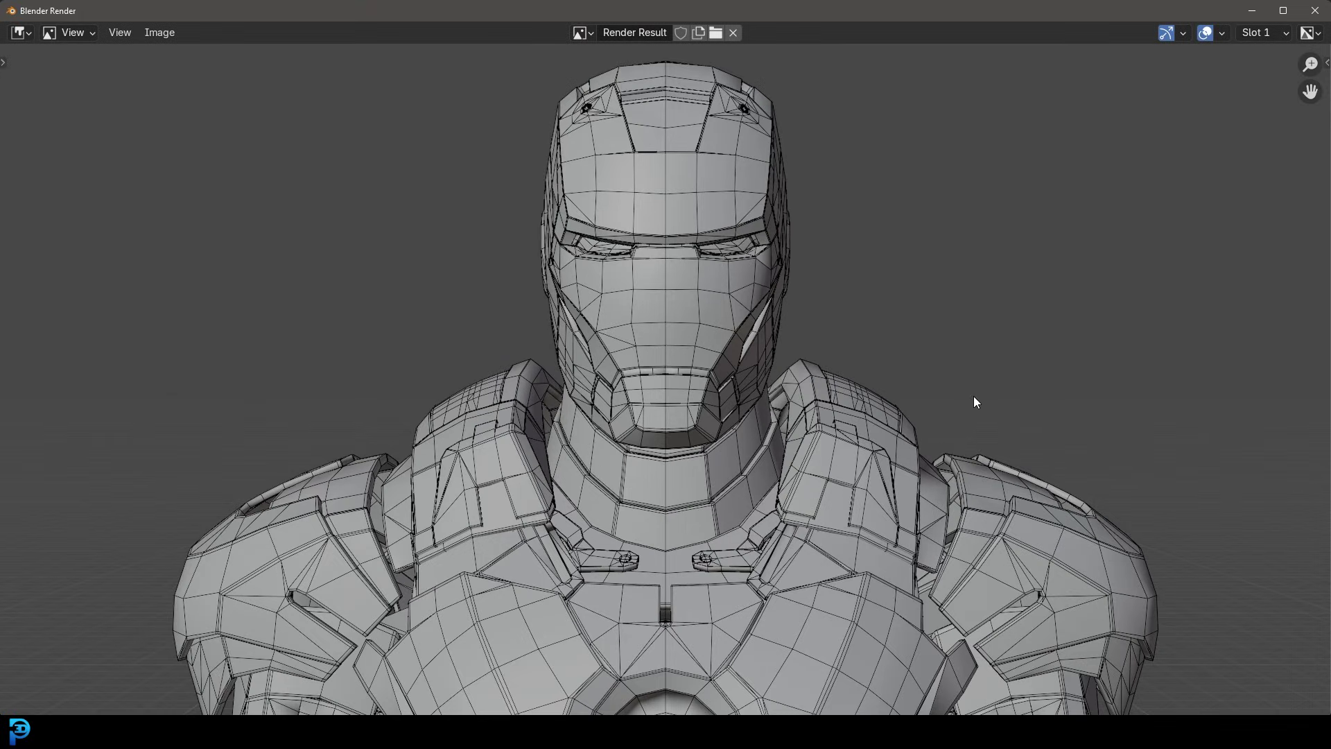
pyautogui.moveTo(610, 286); pyautogui.dragTo(547, 428, button='middle')
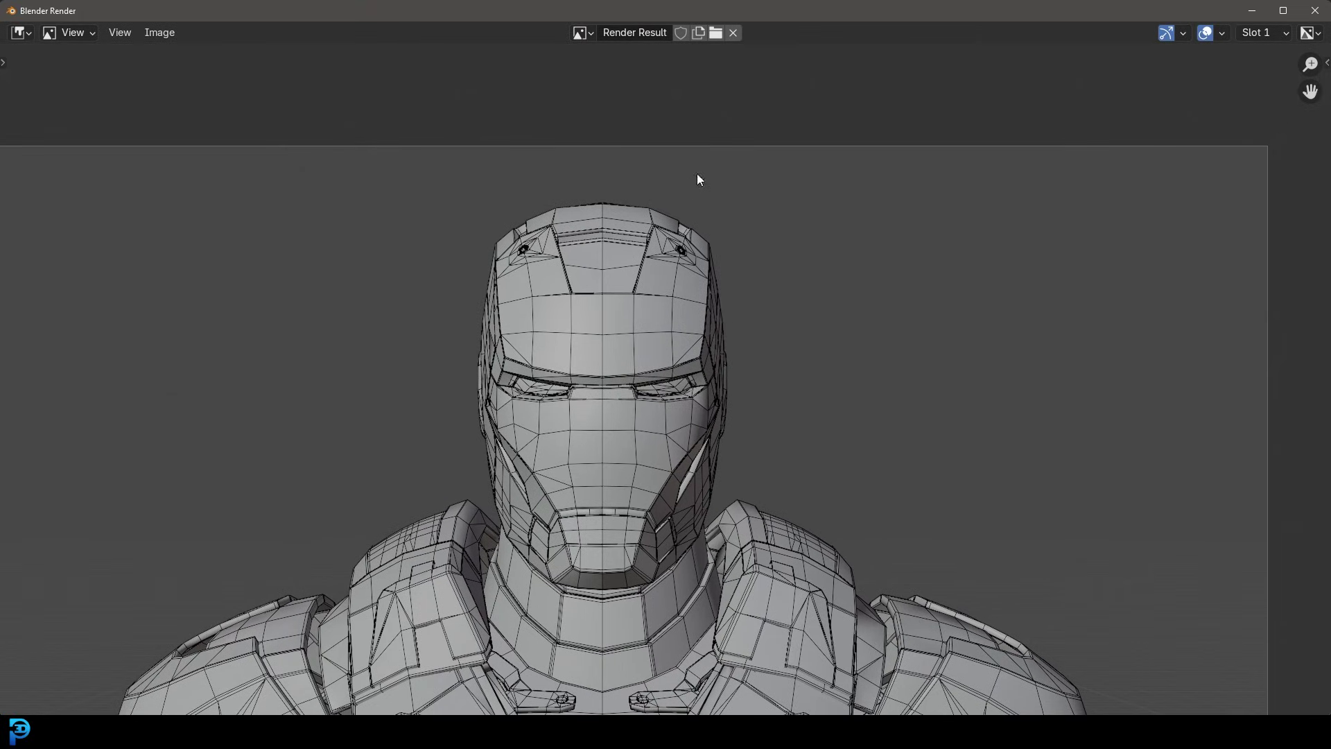
pyautogui.scroll(1, 687, 405)
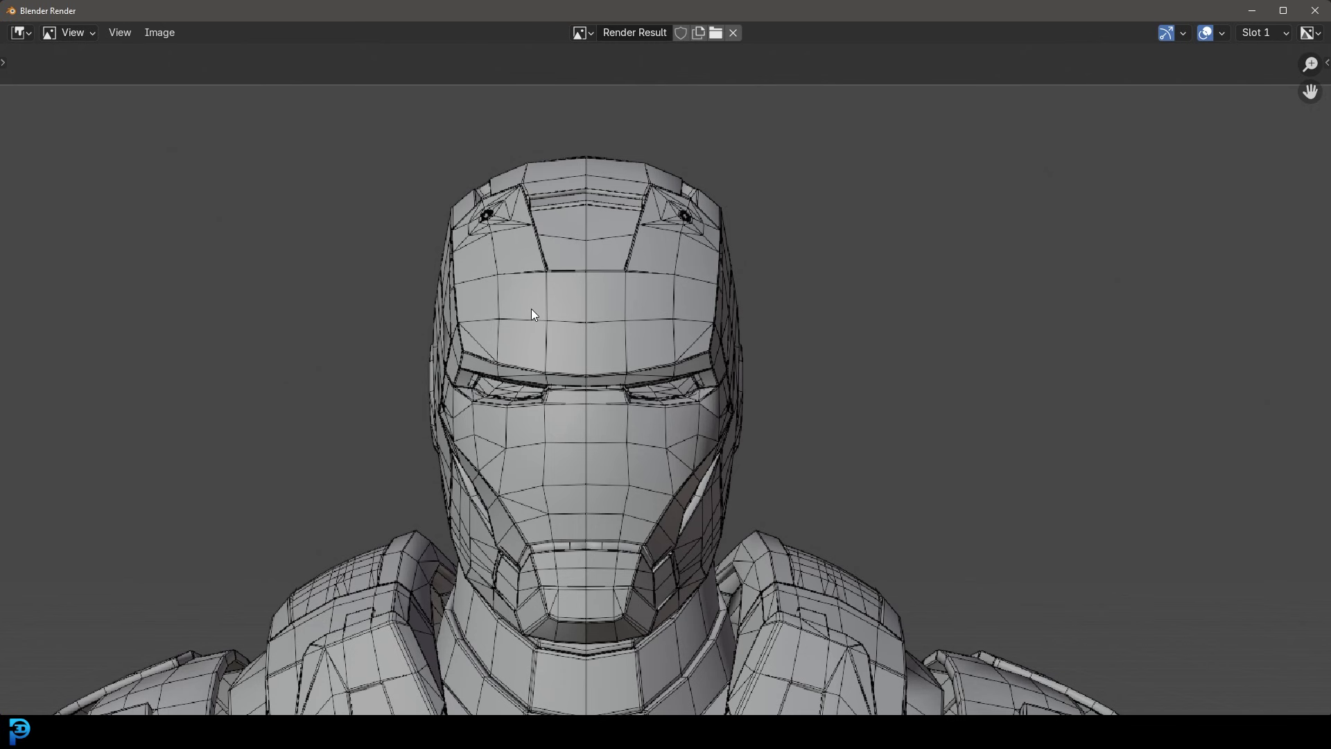
pyautogui.scroll(-1, 577, 410)
pyautogui.moveTo(577, 410); pyautogui.dragTo(581, 262, button='middle')
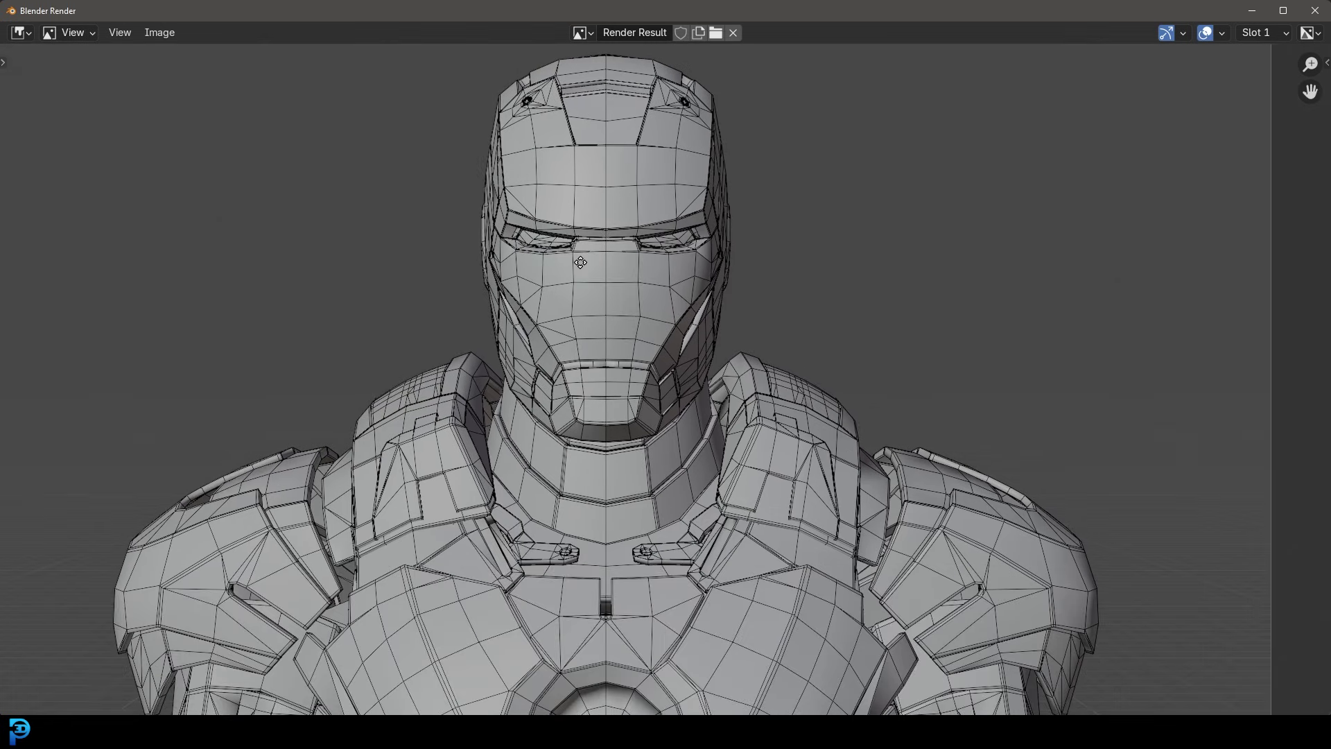
pyautogui.click(1316, 10)
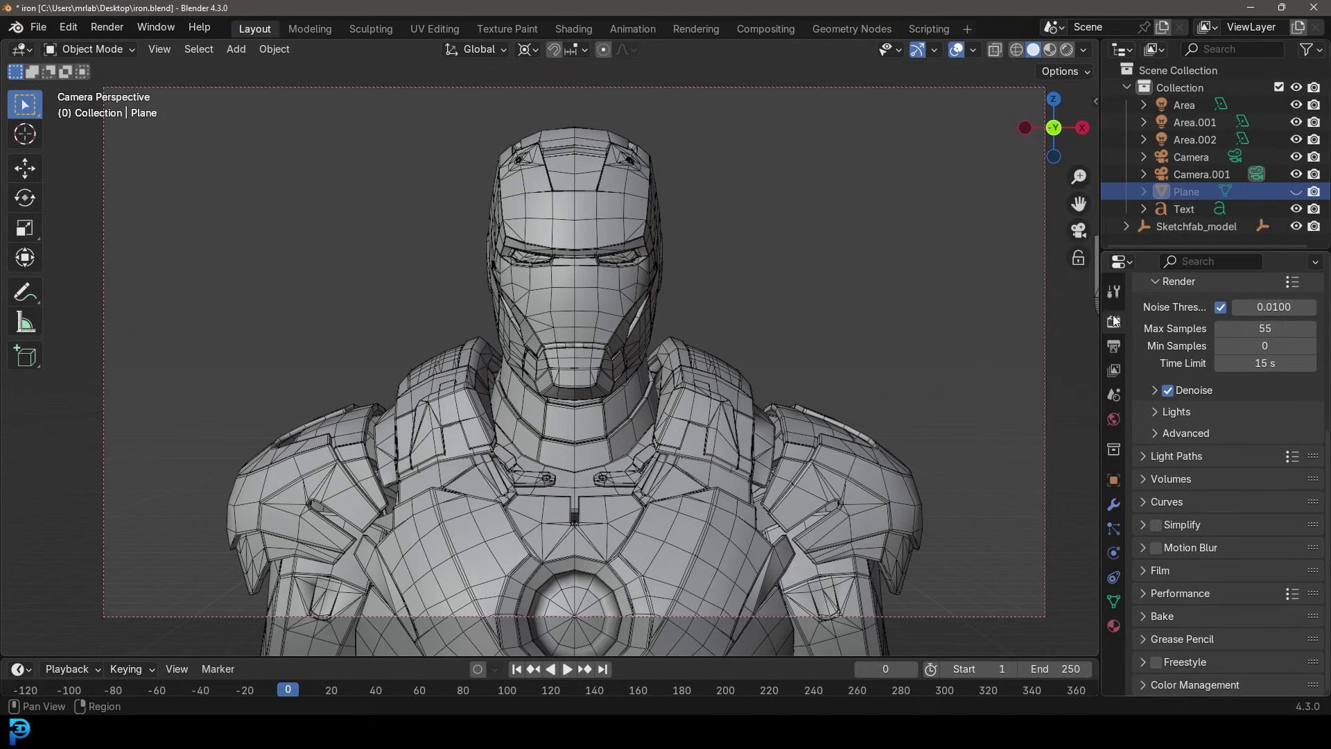
# Expand the Film panel in Render Properties and tick Transparent
pyautogui.scroll(8, 1145, 316)
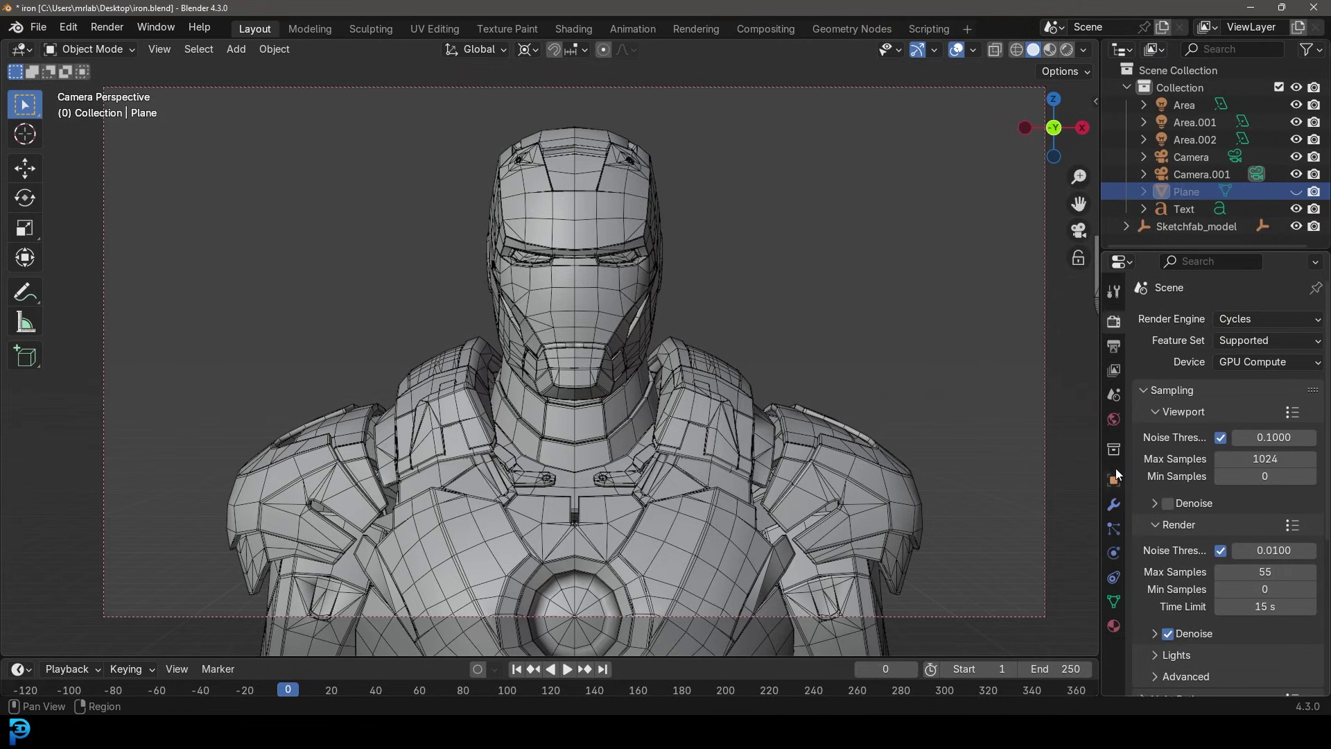
pyautogui.scroll(-7, 1154, 462)
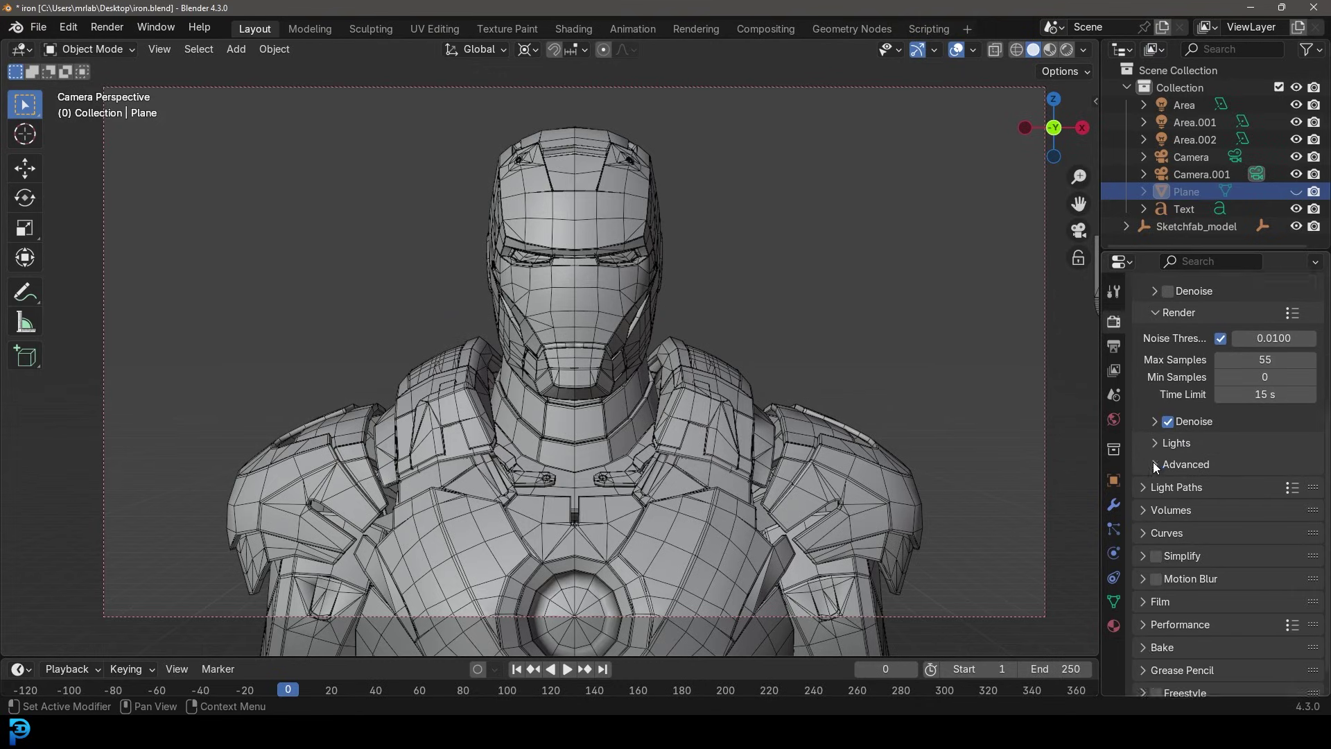
pyautogui.click(1154, 570)
pyautogui.scroll(-5, 1151, 576)
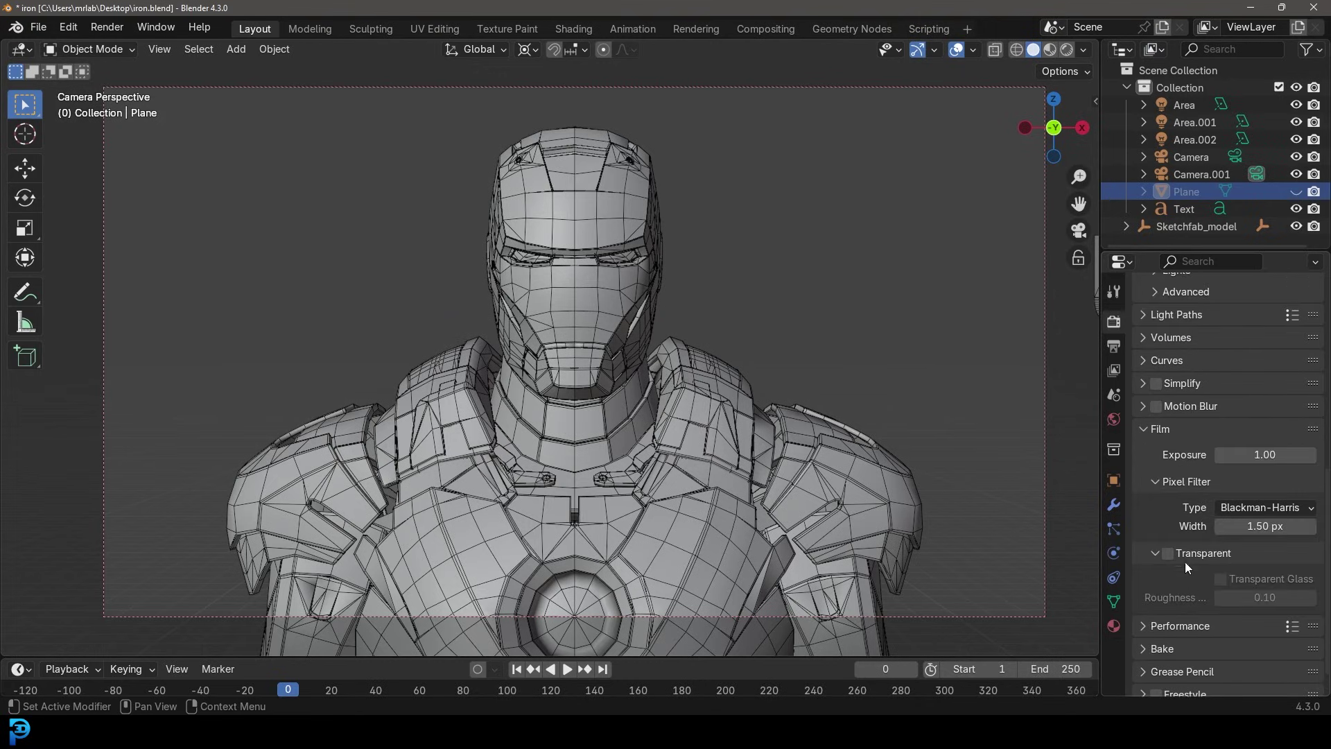
pyautogui.click(1170, 554)
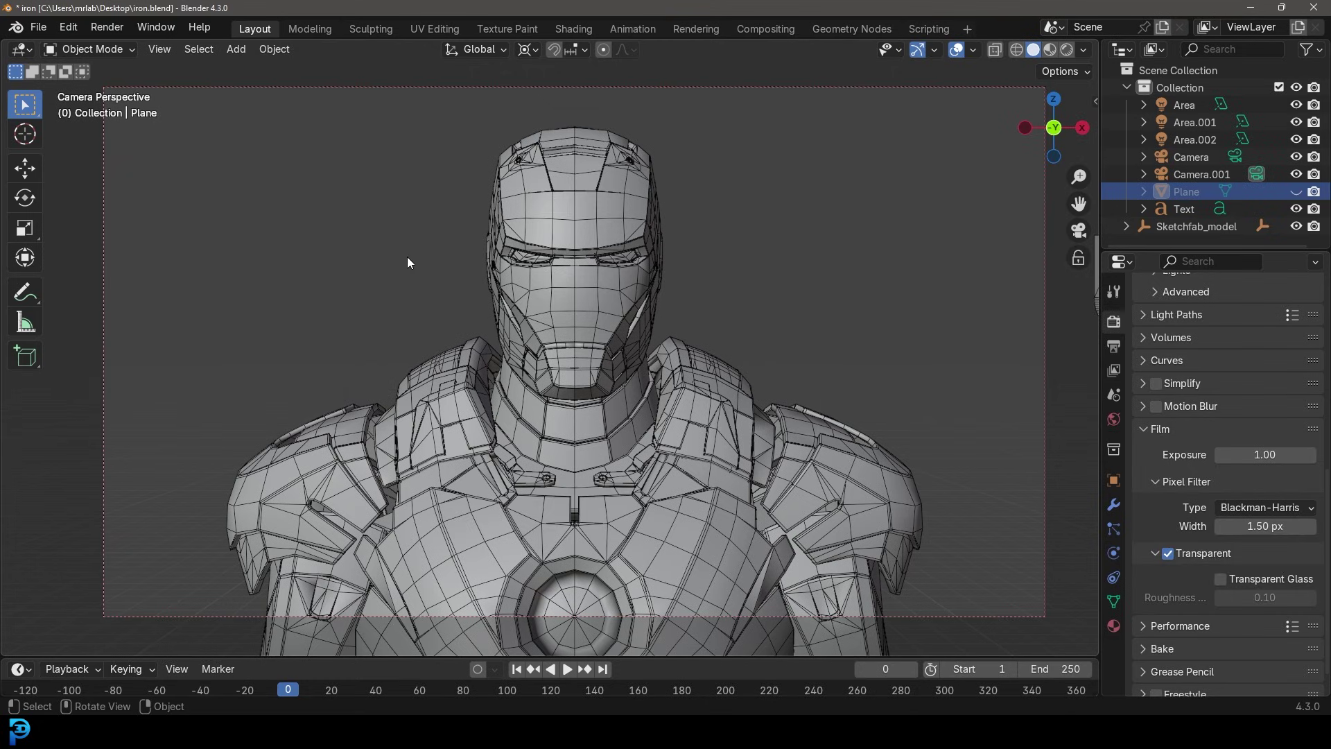
# Render the viewport image again and inspect the armor on its transparent background
pyautogui.click(151, 55)
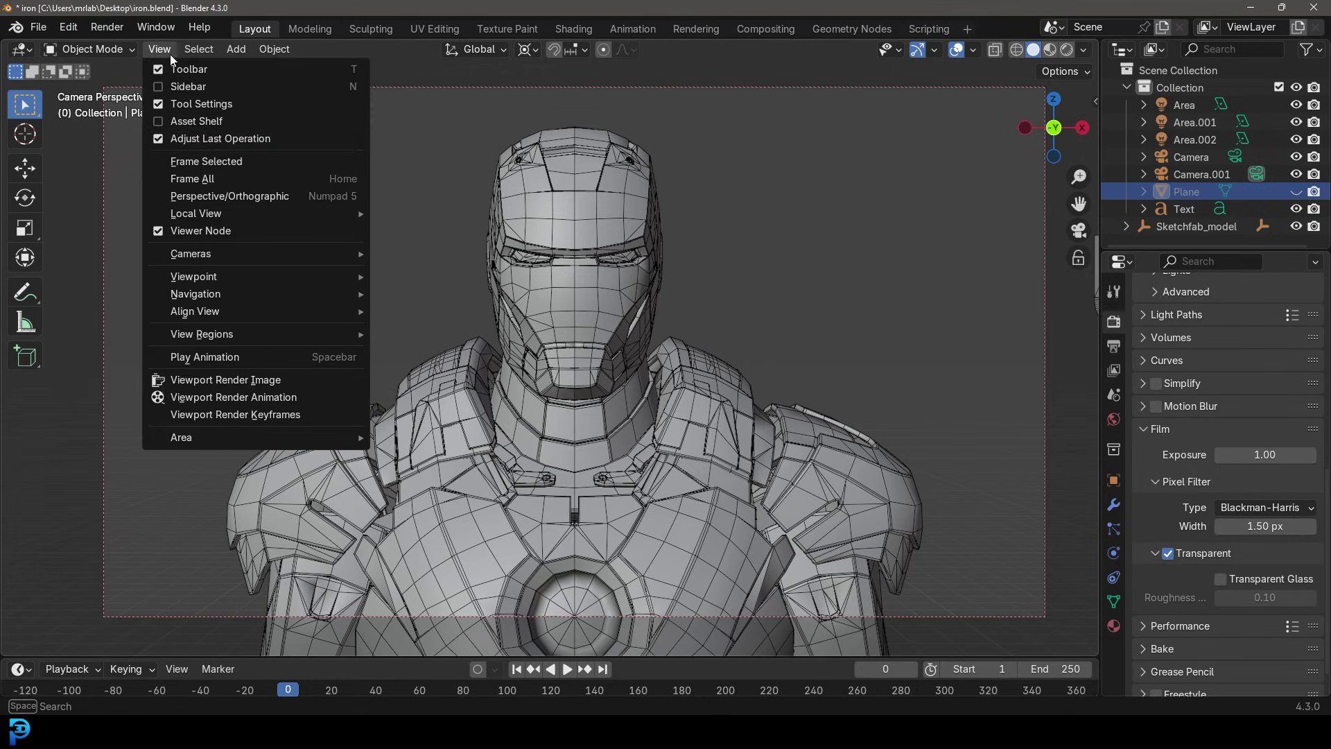
pyautogui.click(227, 379)
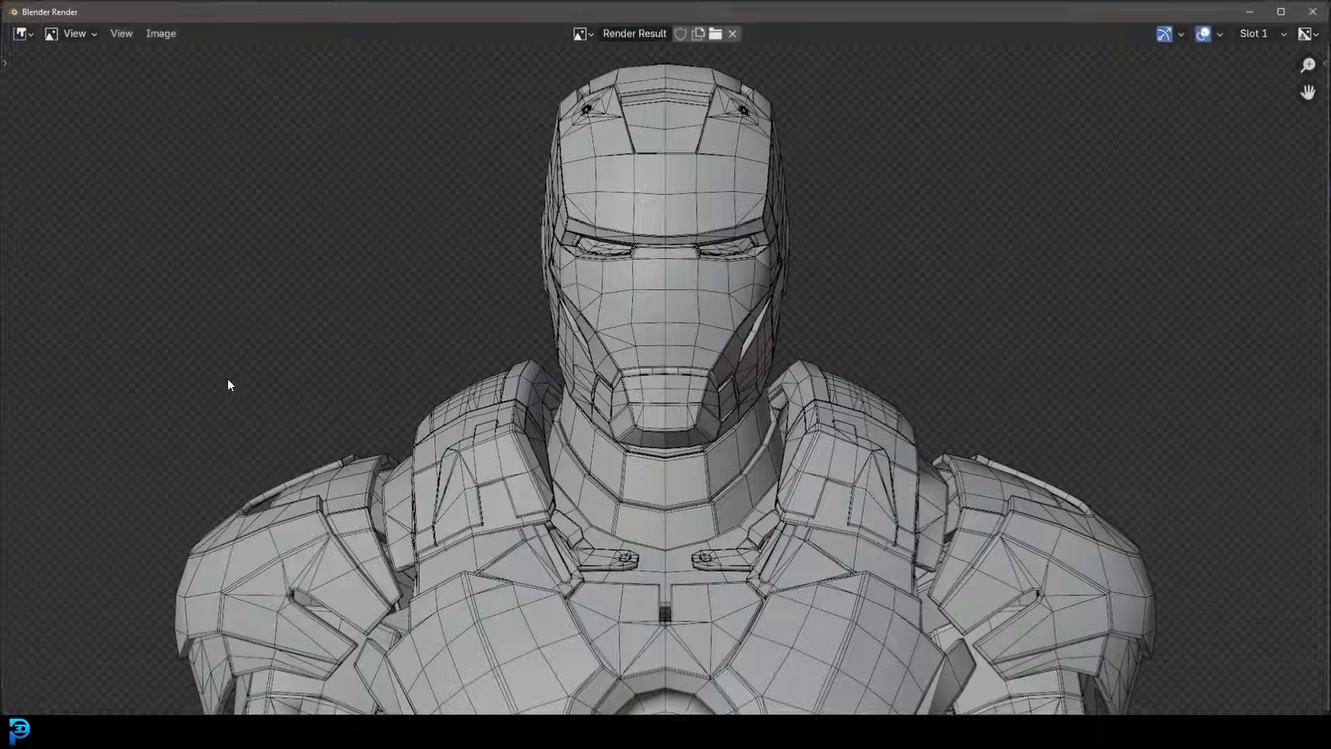
pyautogui.scroll(-3, 803, 292)
pyautogui.scroll(4, 947, 268)
pyautogui.scroll(4, 947, 267)
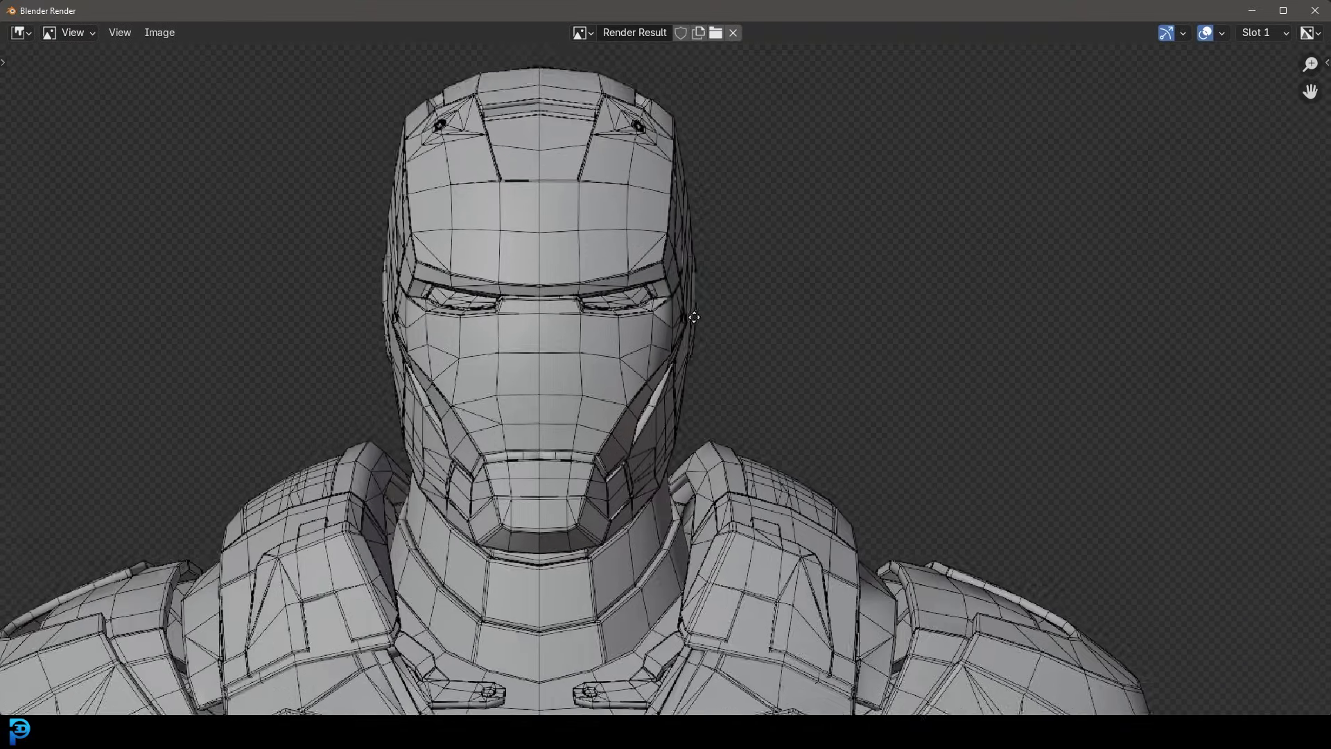
pyautogui.scroll(-2, 535, 73)
pyautogui.press('Home')
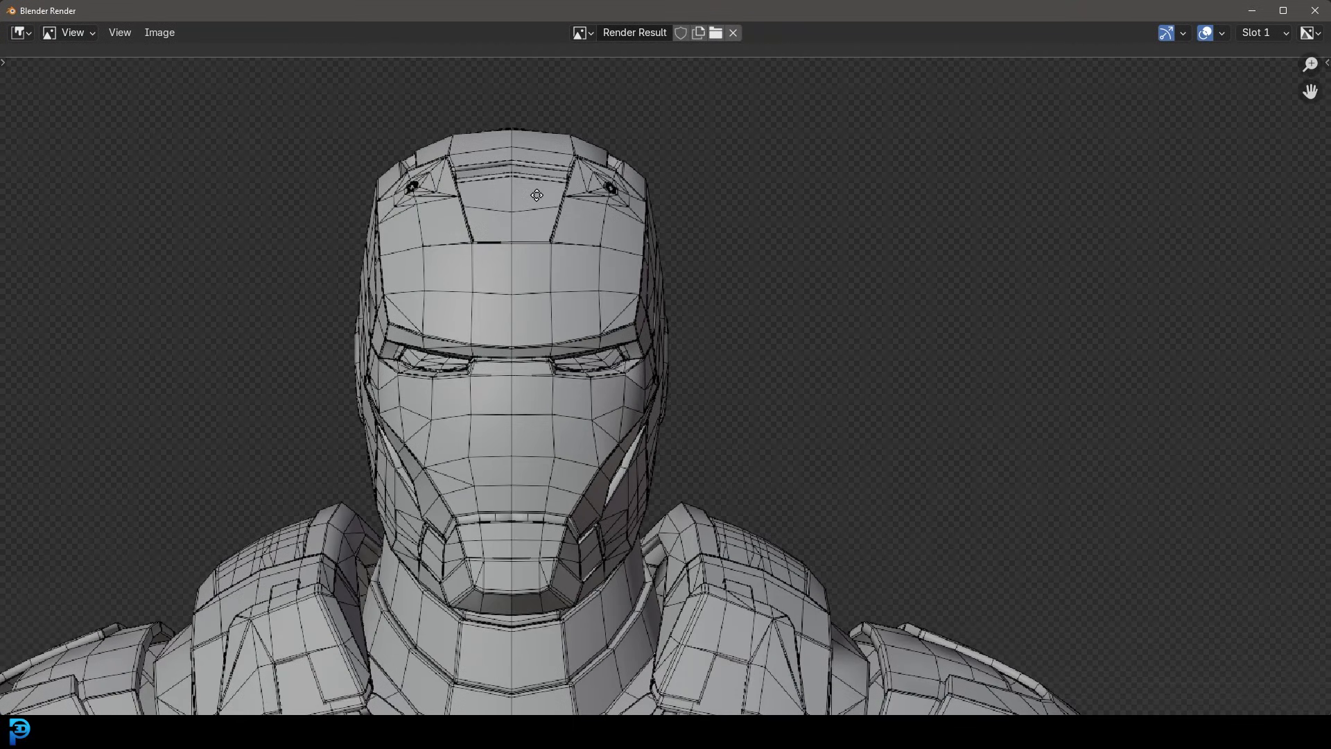
# Open Image > Save As, cancel the dialog, and close the render window
pyautogui.click(159, 32)
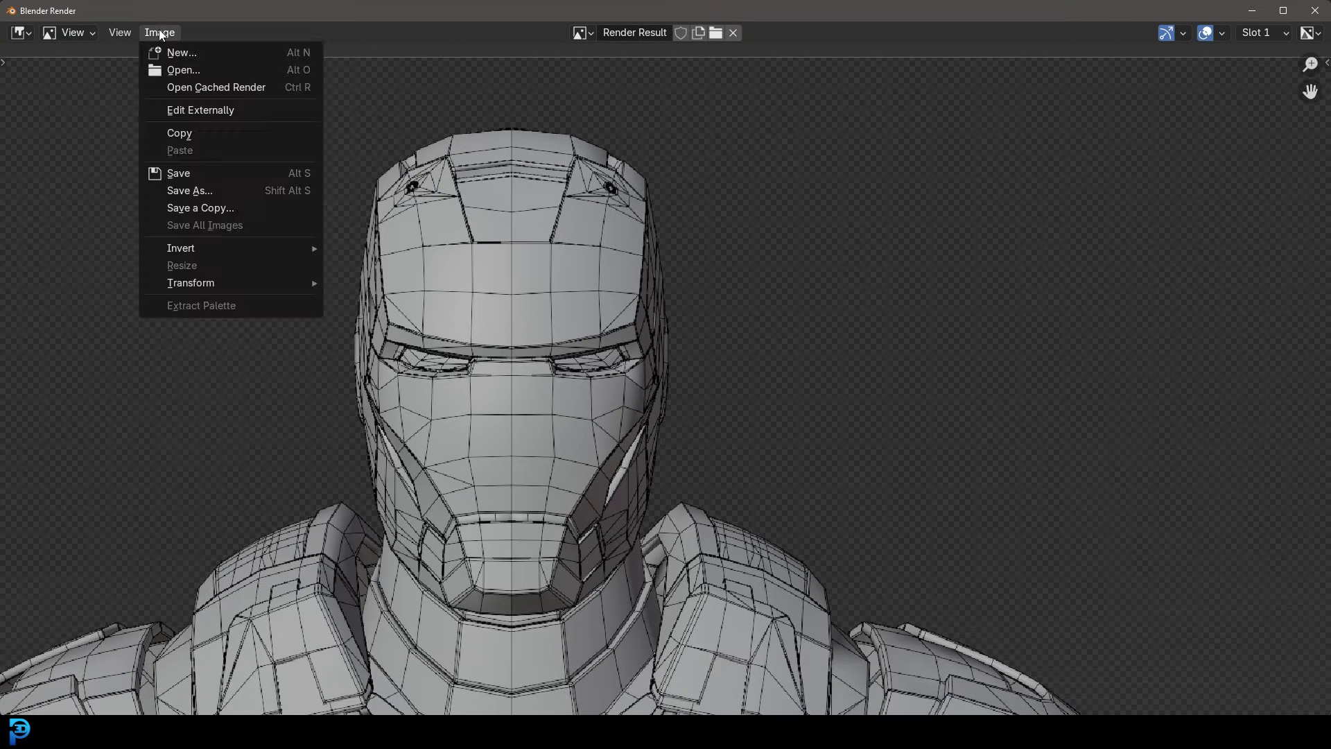
pyautogui.click(225, 194)
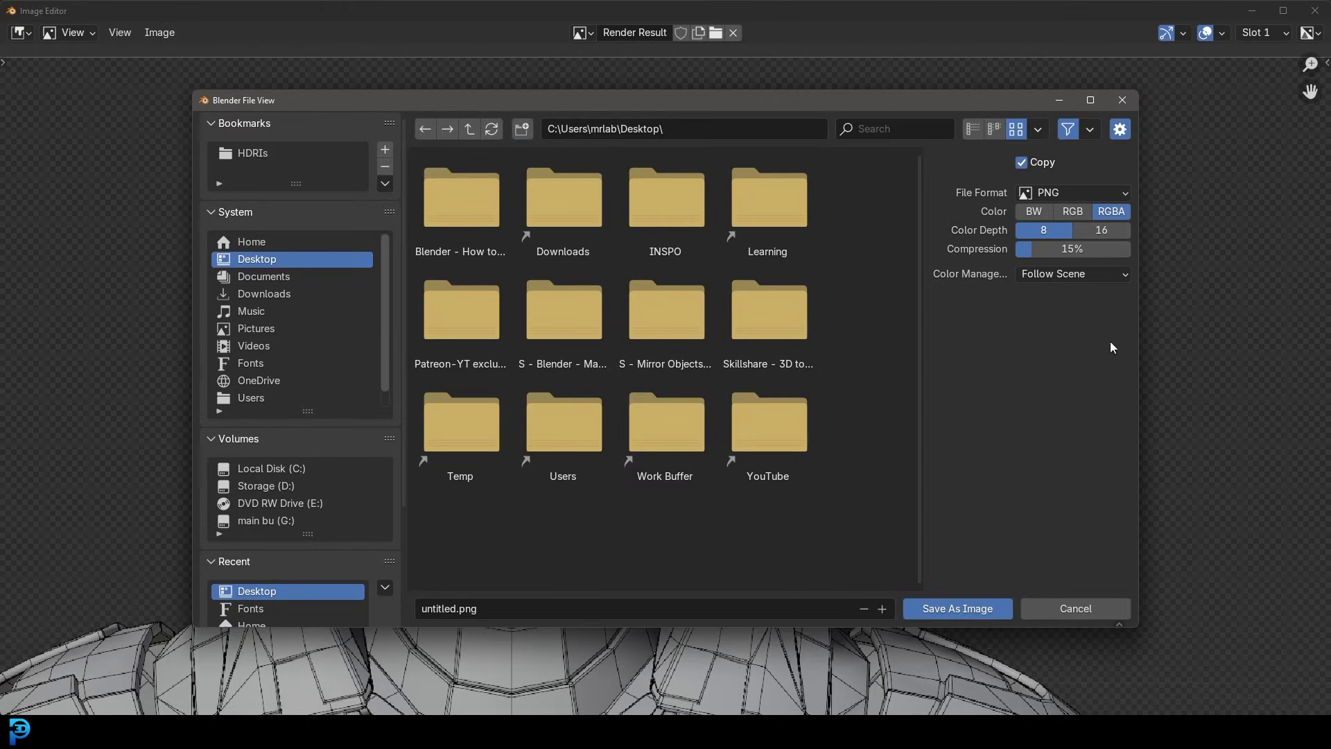
pyautogui.click(1122, 100)
pyautogui.scroll(-1, 617, 251)
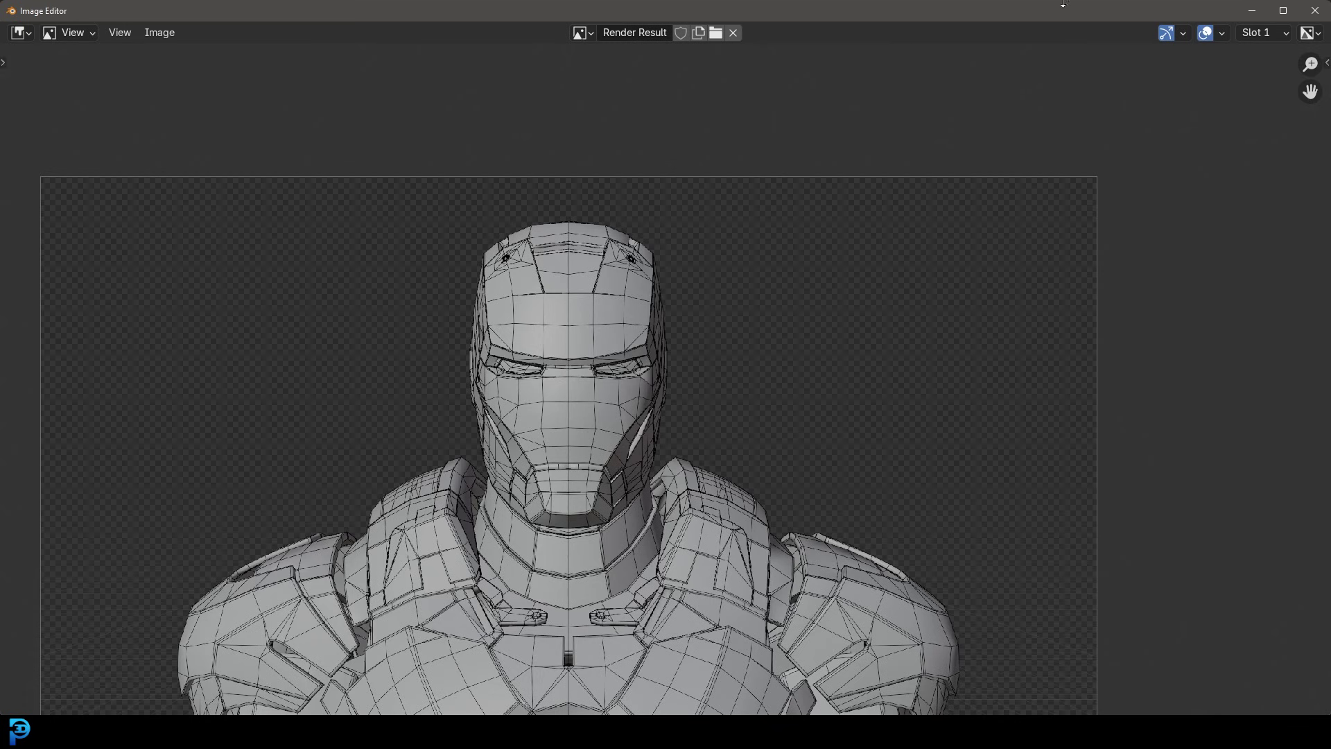
pyautogui.click(1312, 12)
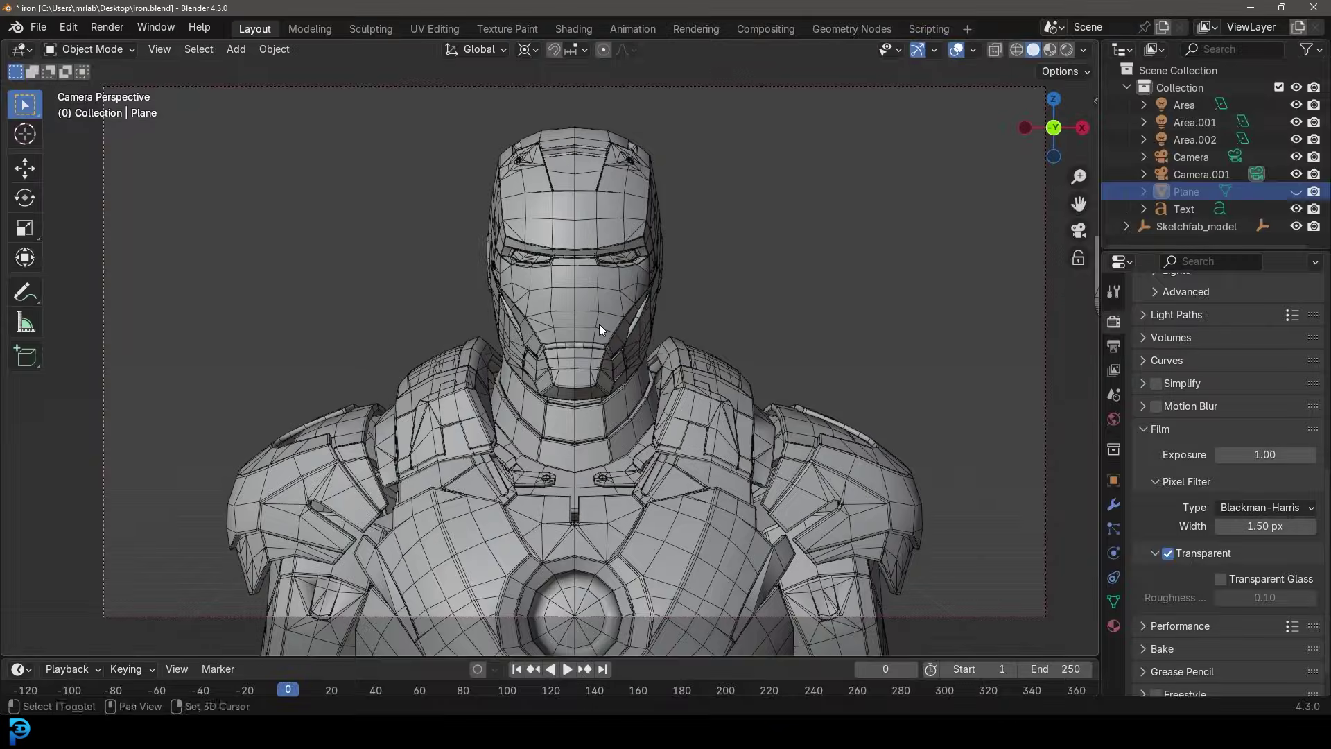
# Open Edit > Preferences and expand the 3D Viewport colours under Themes
pyautogui.scroll(2, 599, 318)
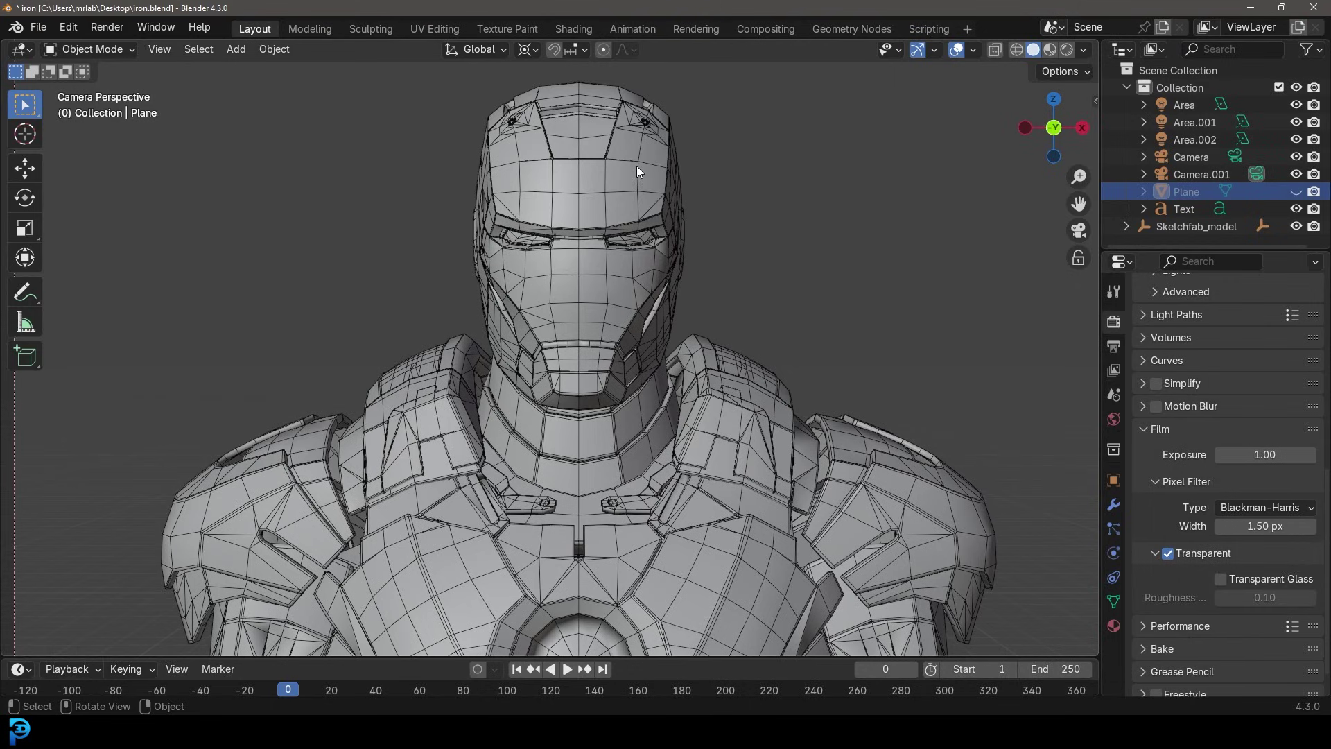
pyautogui.click(68, 30)
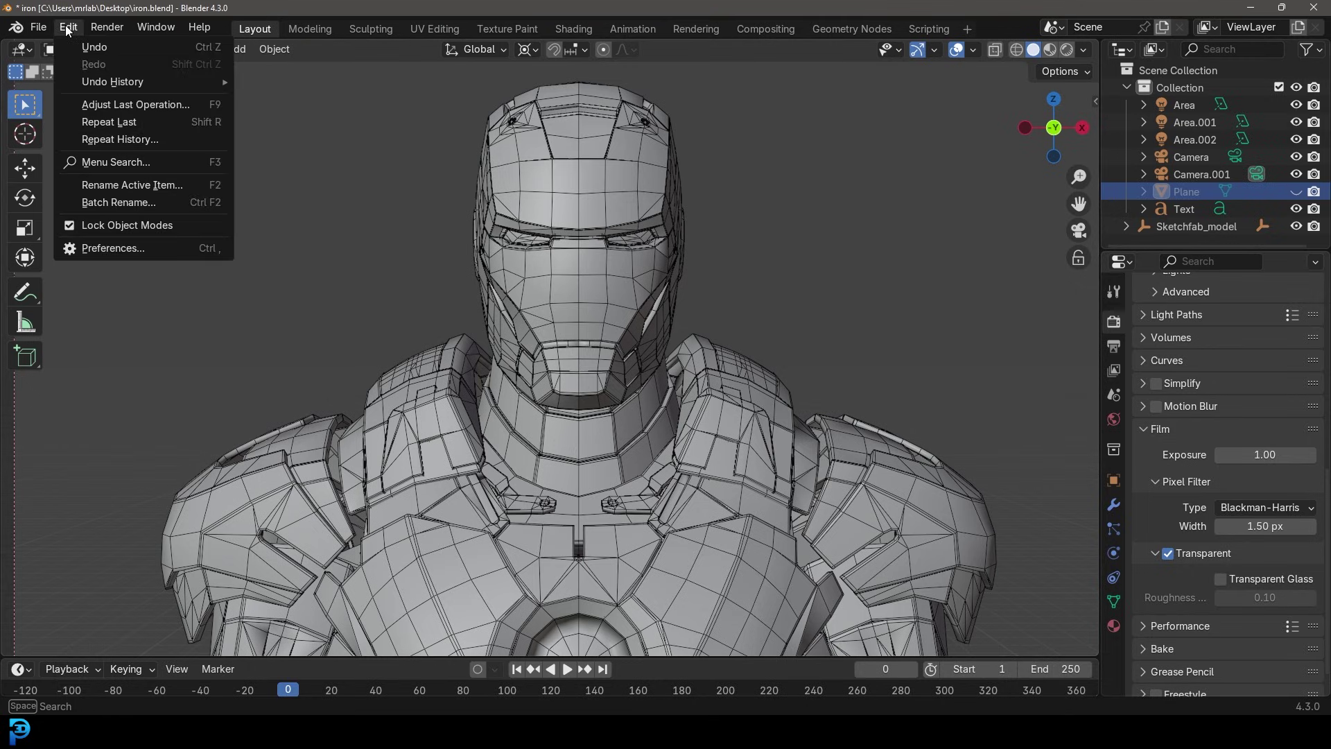
pyautogui.click(93, 245)
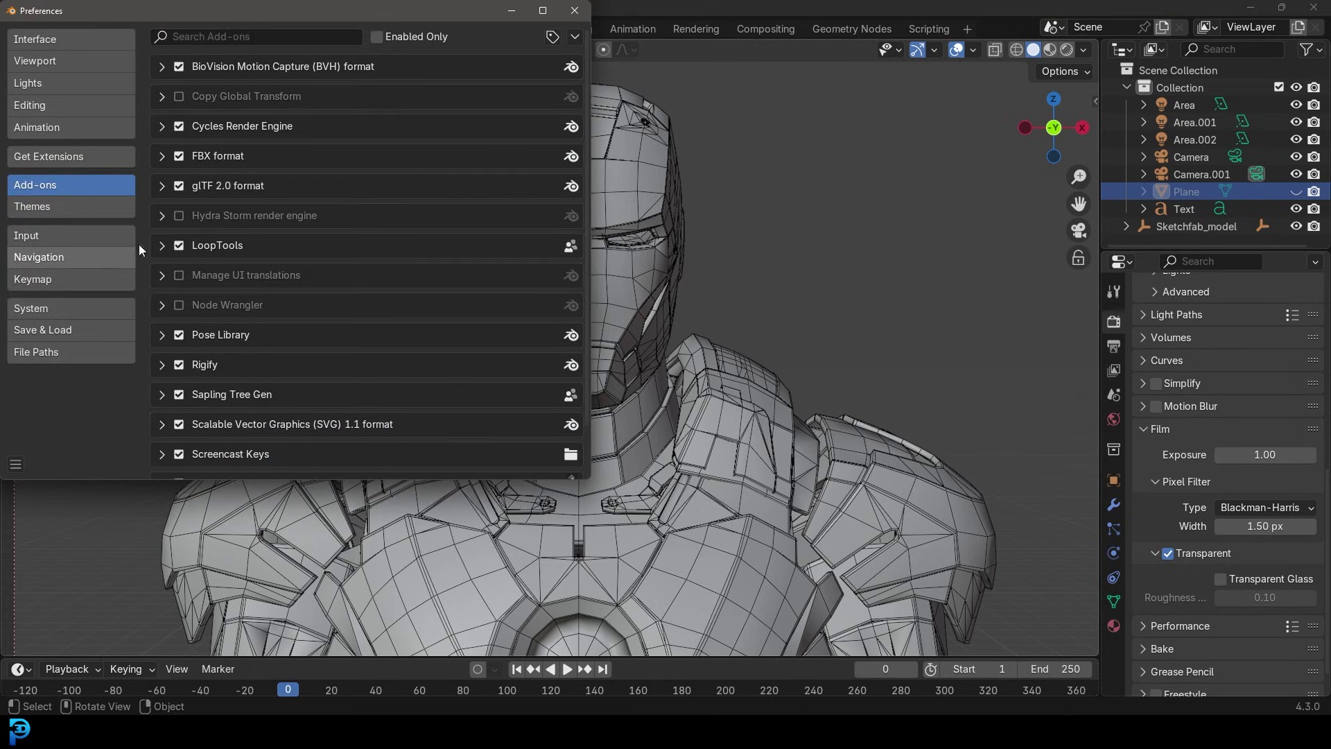
pyautogui.click(50, 212)
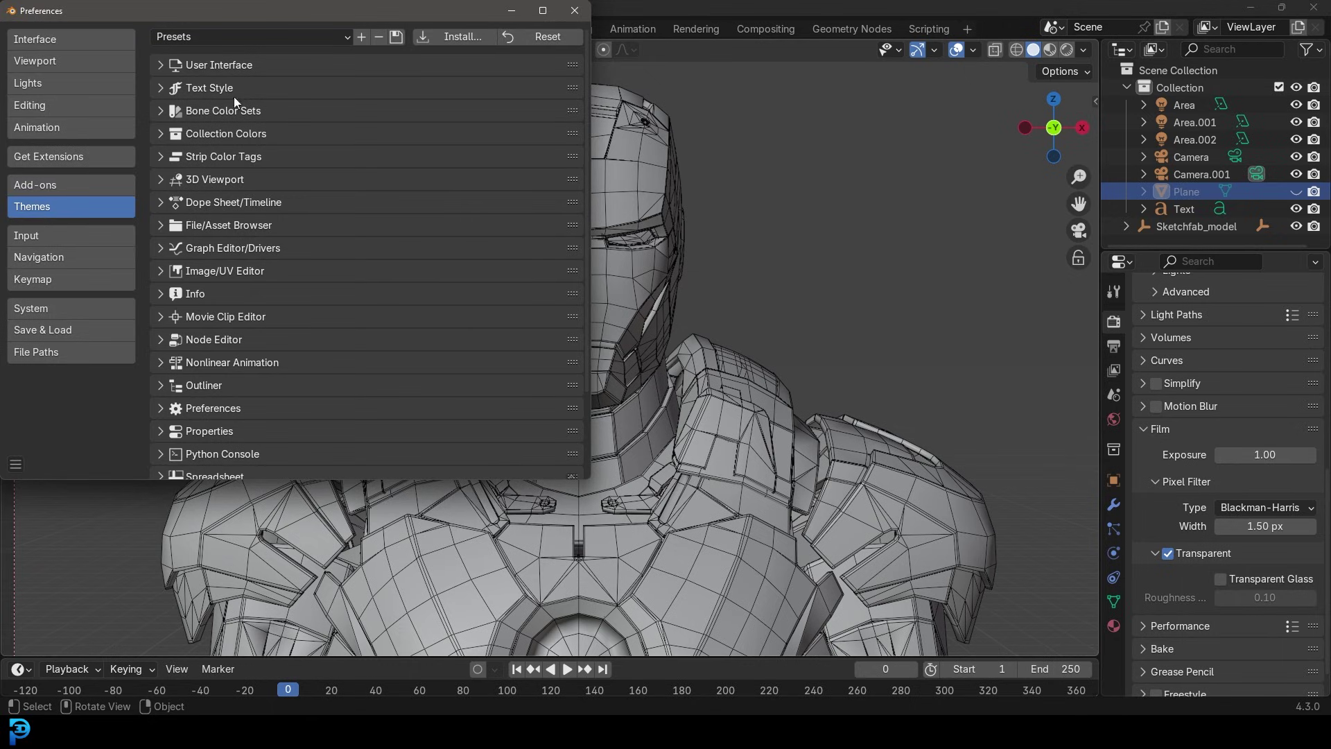
pyautogui.click(197, 183)
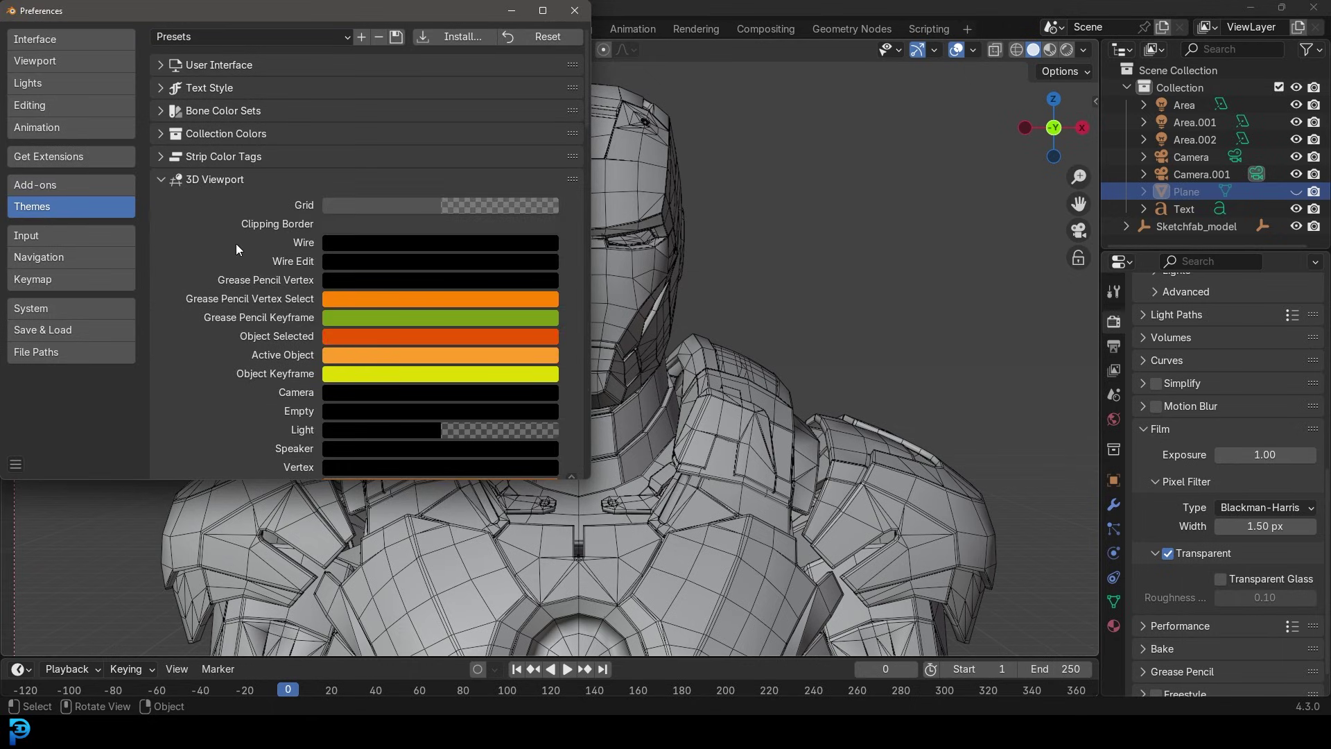
# Set the theme's Wire colour to dark blue in the colour picker and close Preferences
pyautogui.click(340, 246)
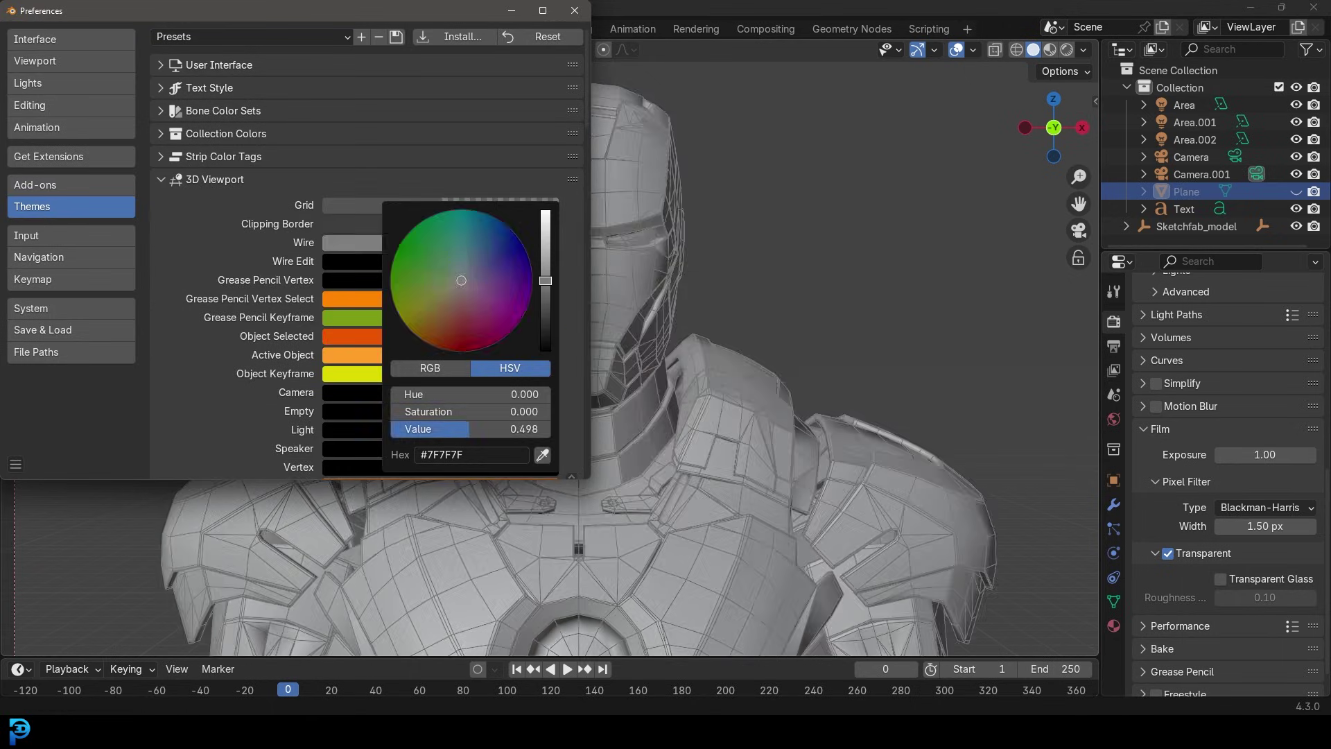
pyautogui.moveTo(483, 339)
pyautogui.mouseDown()
pyautogui.moveTo(431, 348)
pyautogui.moveTo(397, 303)
pyautogui.moveTo(425, 342)
pyautogui.moveTo(494, 274)
pyautogui.moveTo(499, 220)
pyautogui.mouseUp()
pyautogui.scroll(-3, 426, 342)
pyautogui.scroll(-2, 426, 342)
pyautogui.scroll(5, 506, 278)
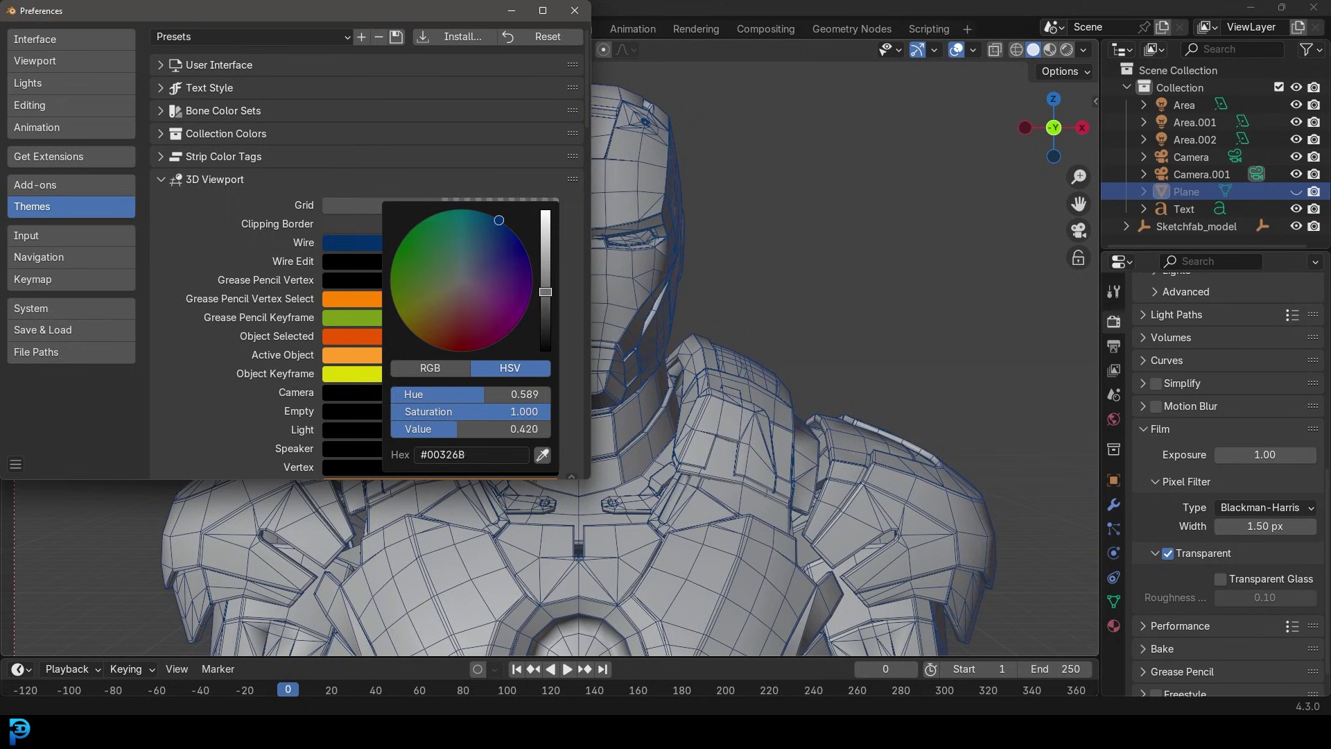
pyautogui.moveTo(499, 221)
pyautogui.mouseDown()
pyautogui.moveTo(525, 250)
pyautogui.moveTo(517, 237)
pyautogui.mouseUp()
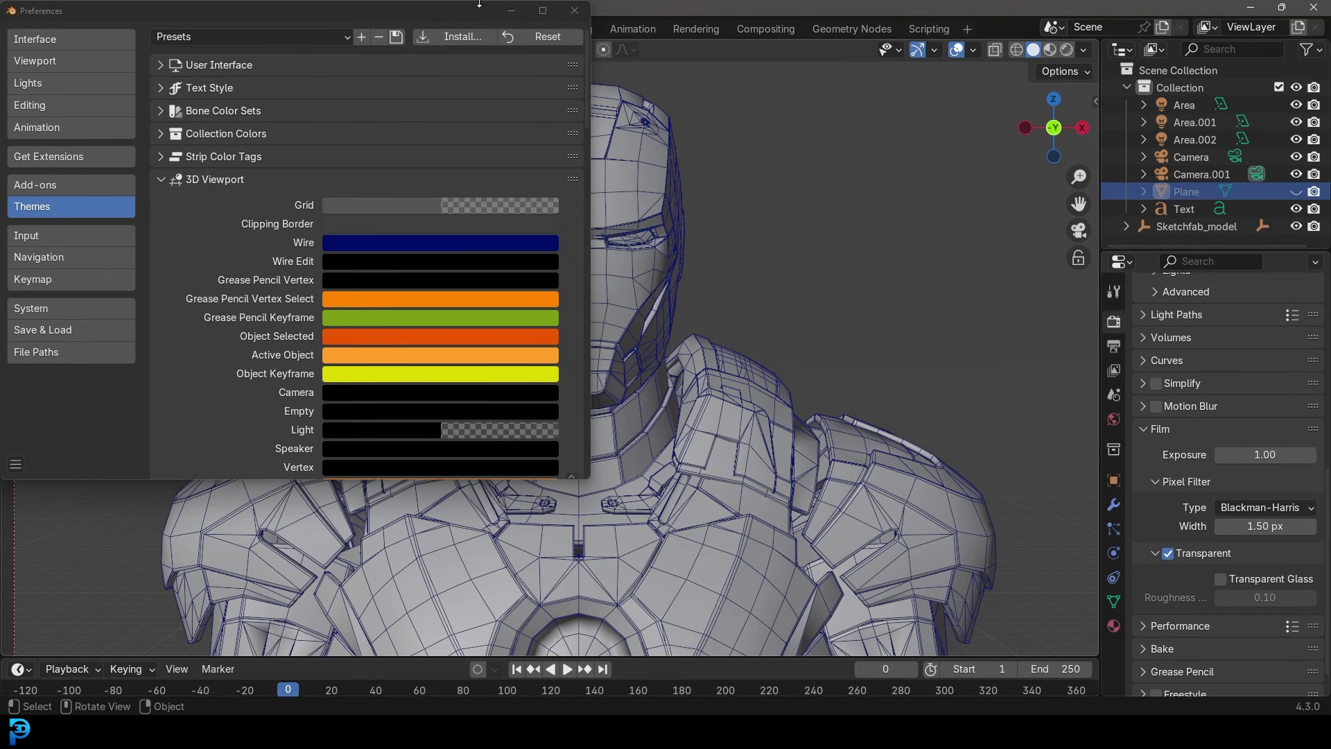
pyautogui.moveTo(450, 14); pyautogui.dragTo(423, 94)
pyautogui.click(530, 94)
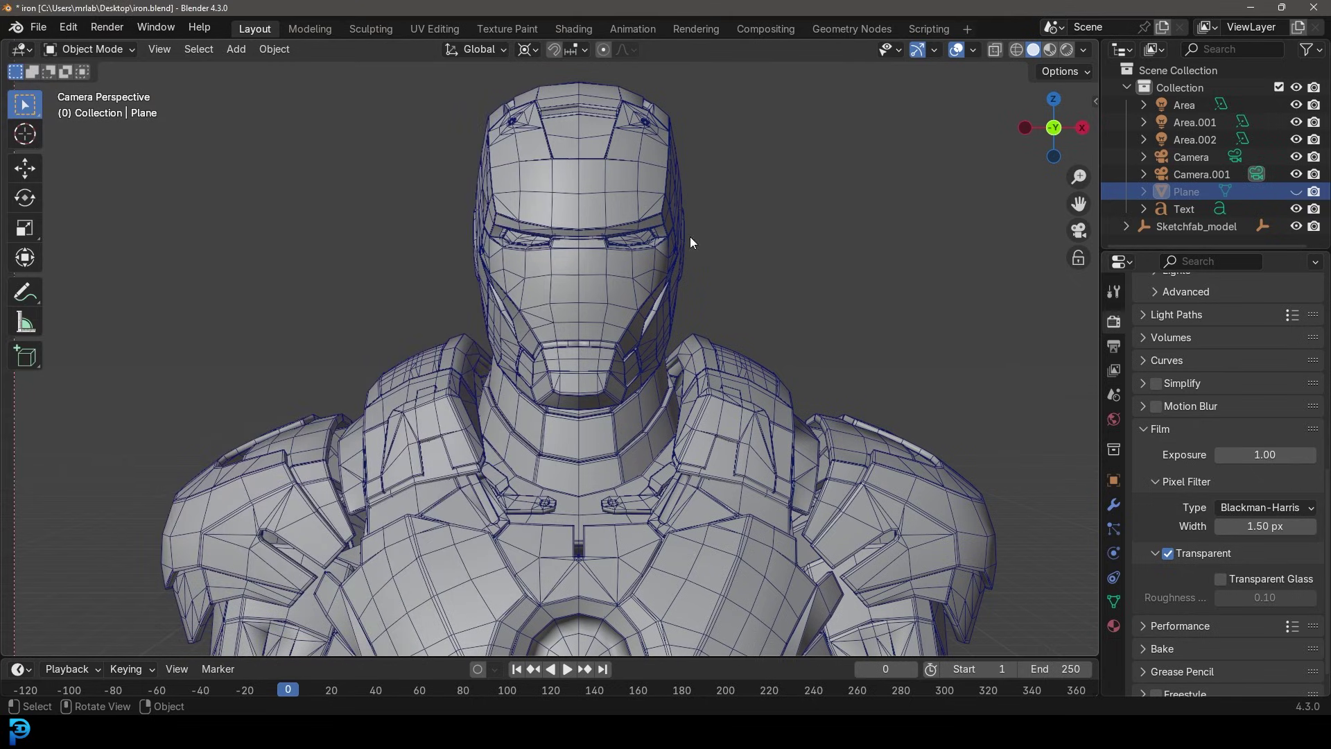
# Select the Iron Man armour and expand its material's Viewport Display settings
pyautogui.click(1114, 626)
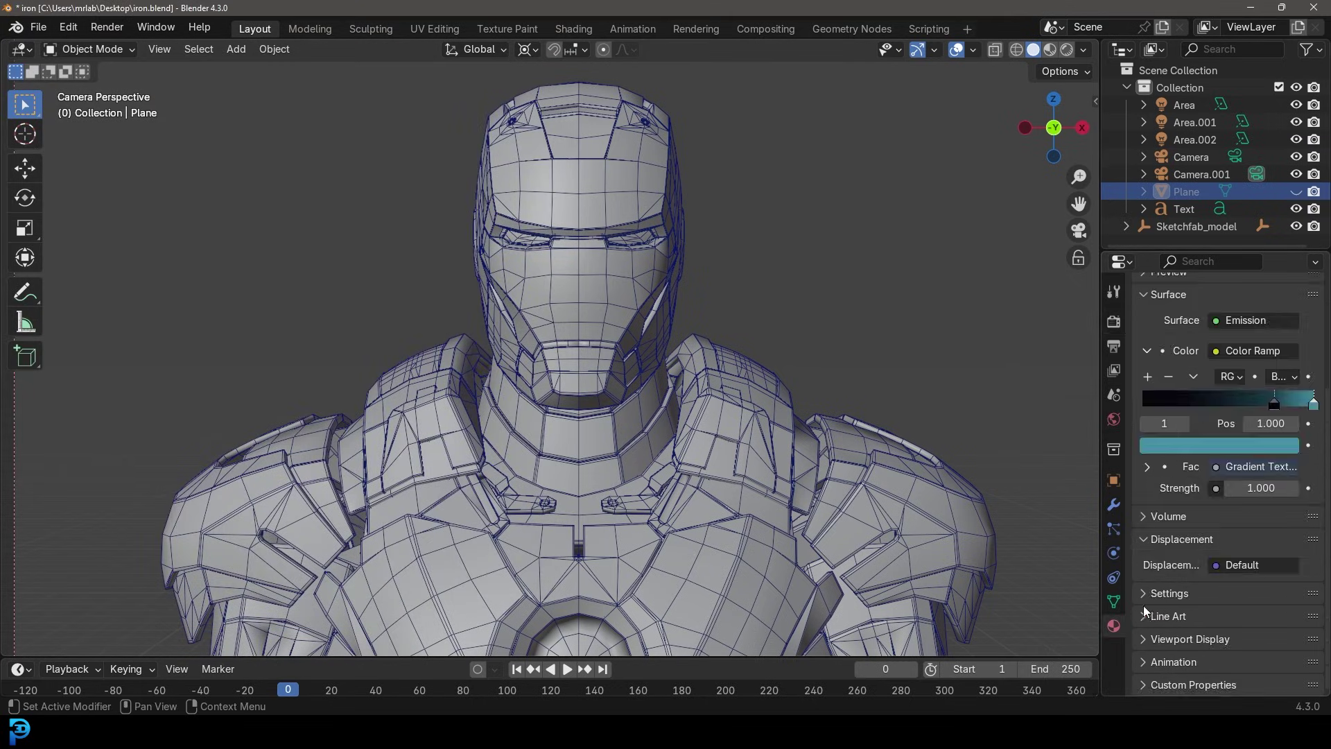
pyautogui.scroll(5, 1148, 423)
pyautogui.click(647, 319)
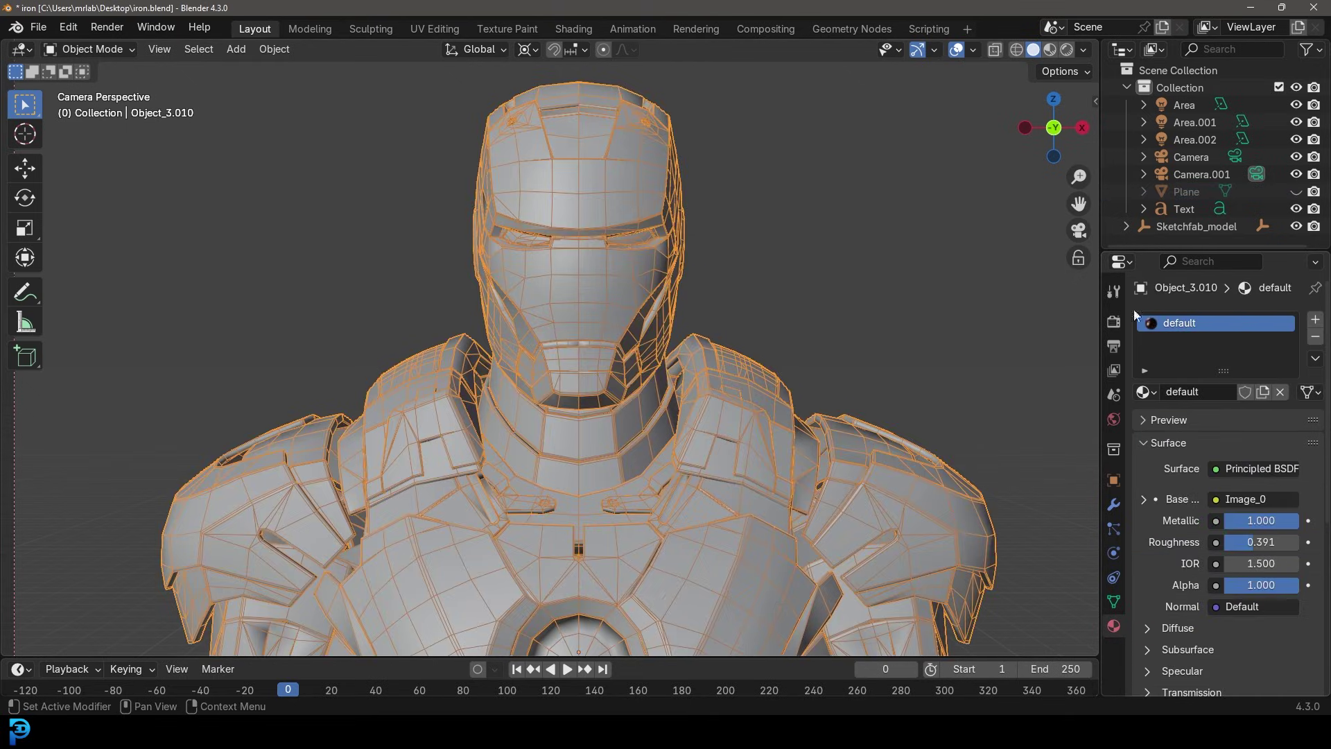
pyautogui.click(1162, 441)
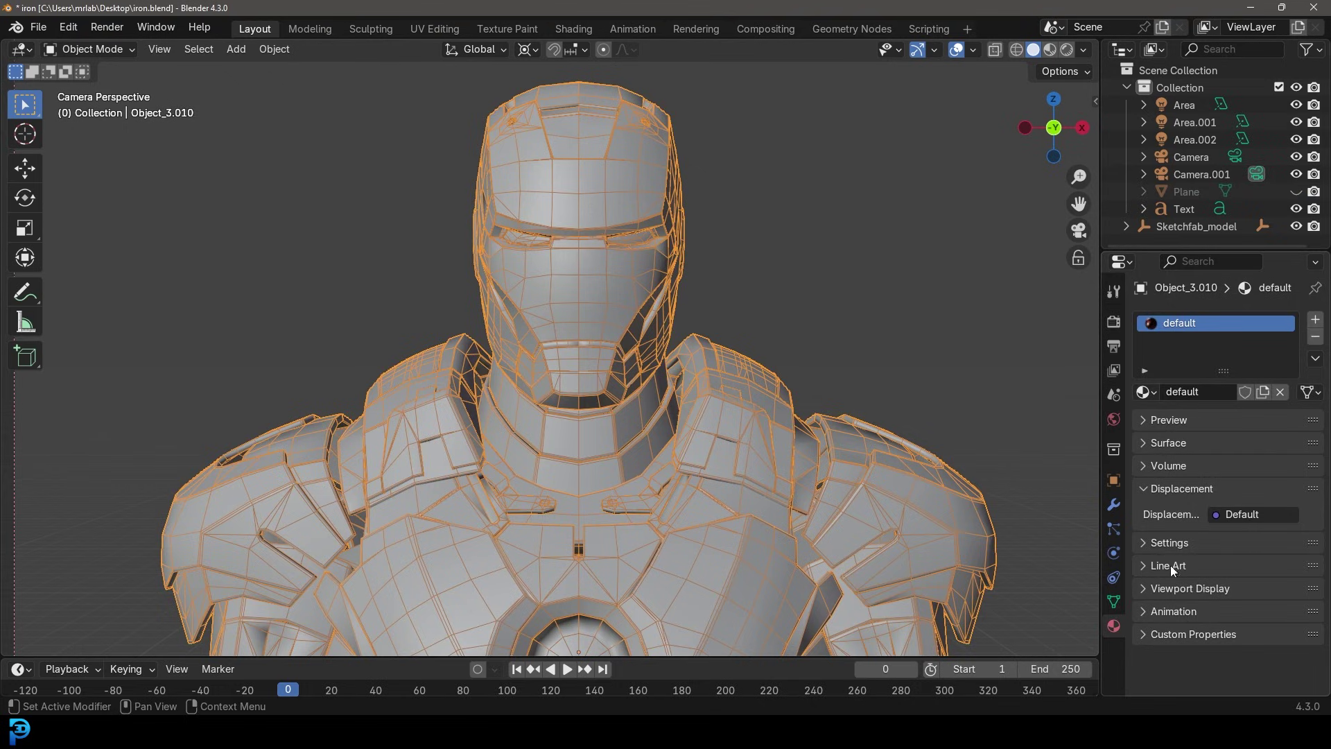
pyautogui.click(1168, 594)
pyautogui.scroll(-5, 1179, 598)
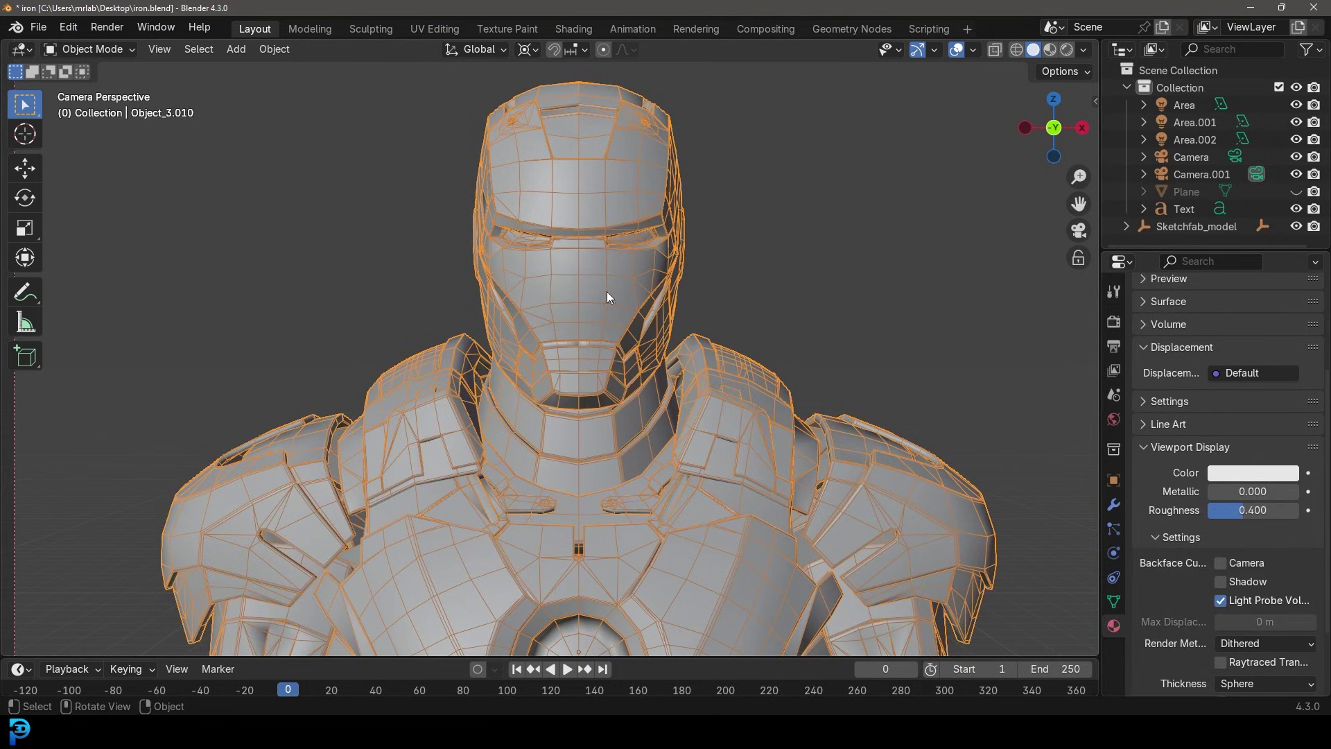
# Set the viewport Color to beige (#E7CF9F) and Roughness to 1.000, then deselect
pyautogui.click(1225, 475)
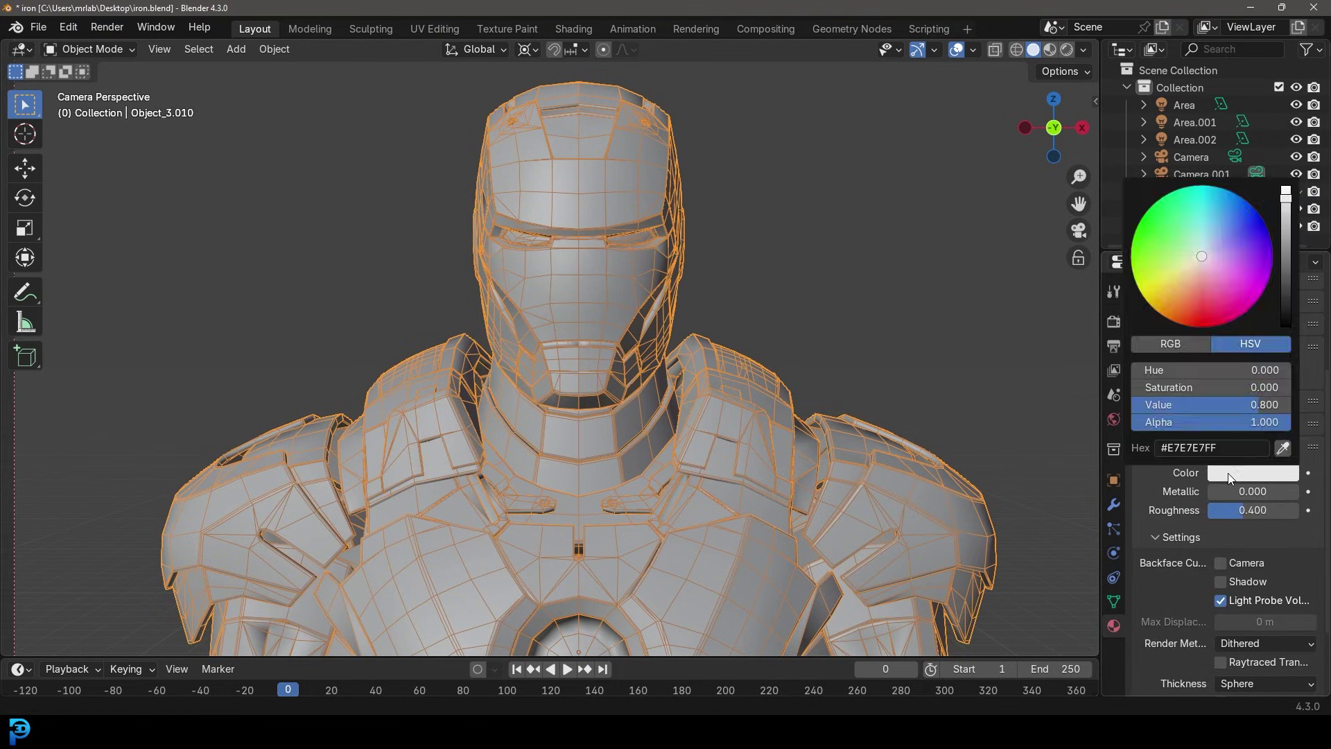
pyautogui.click(1204, 305)
pyautogui.moveTo(1199, 236)
pyautogui.mouseDown()
pyautogui.moveTo(1209, 254)
pyautogui.moveTo(1187, 273)
pyautogui.mouseUp()
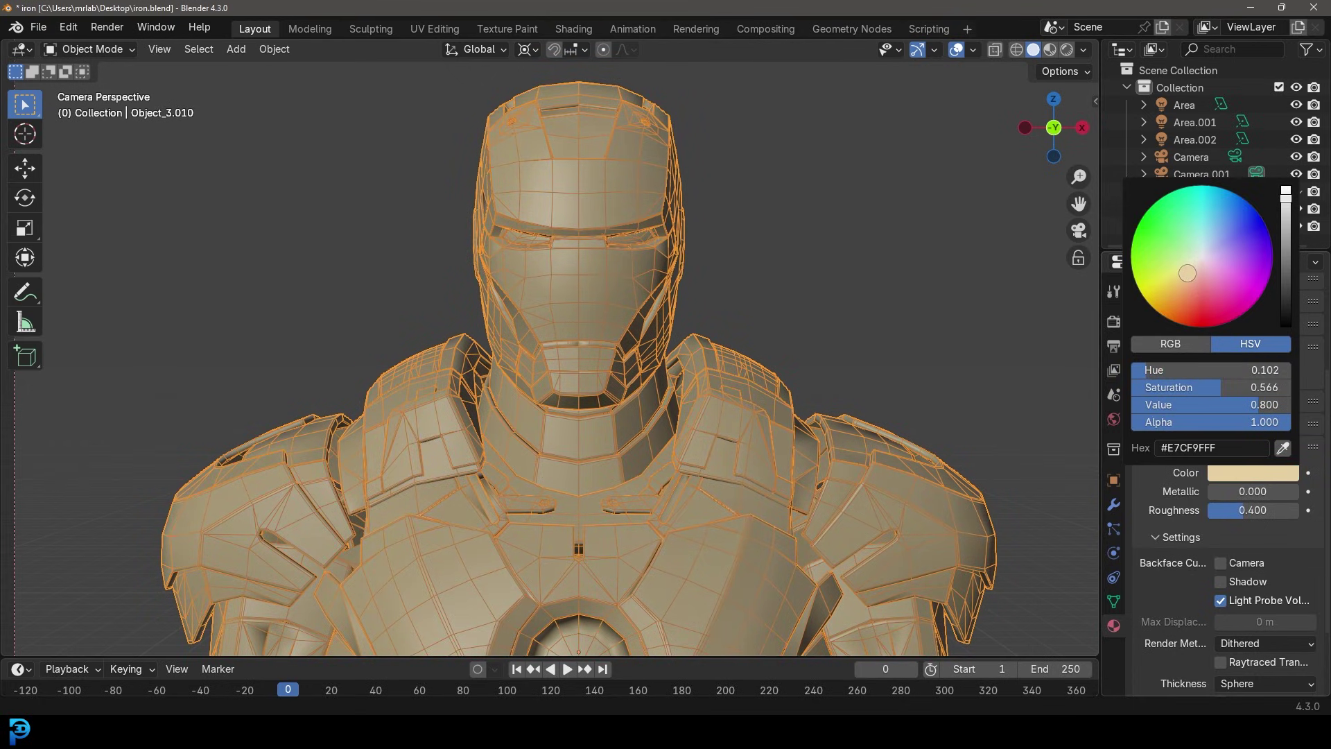
pyautogui.moveTo(1220, 510); pyautogui.dragTo(1303, 509)
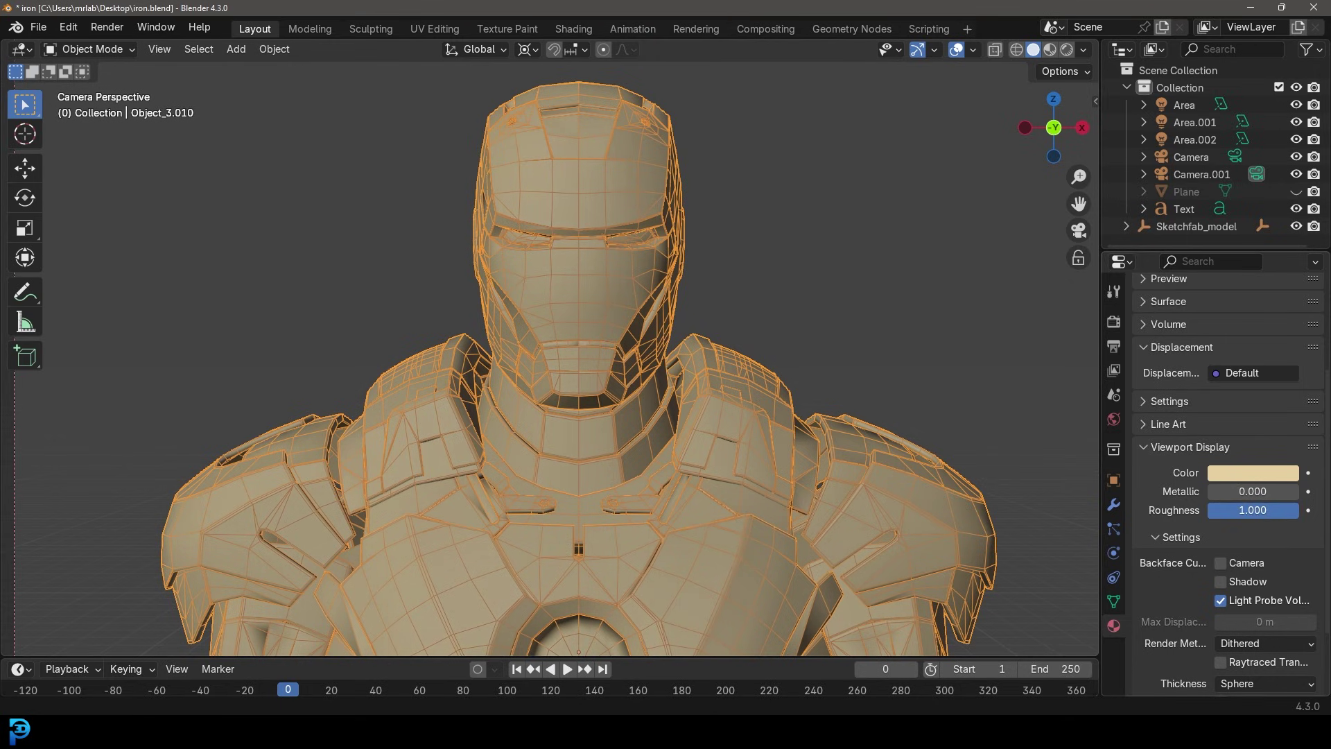
pyautogui.click(814, 277)
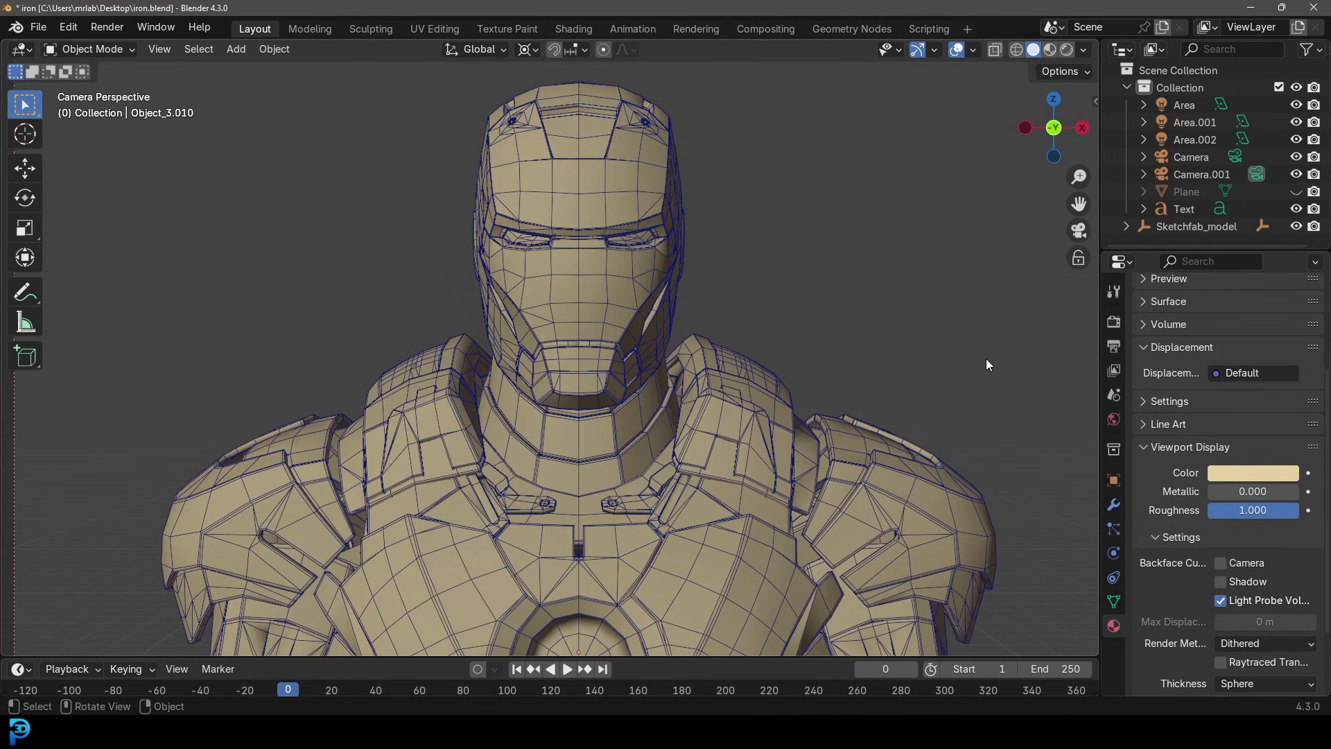
# Render the beige, blue-wired armour viewport image, inspect the head, and start Save As
pyautogui.scroll(-2, 971, 351)
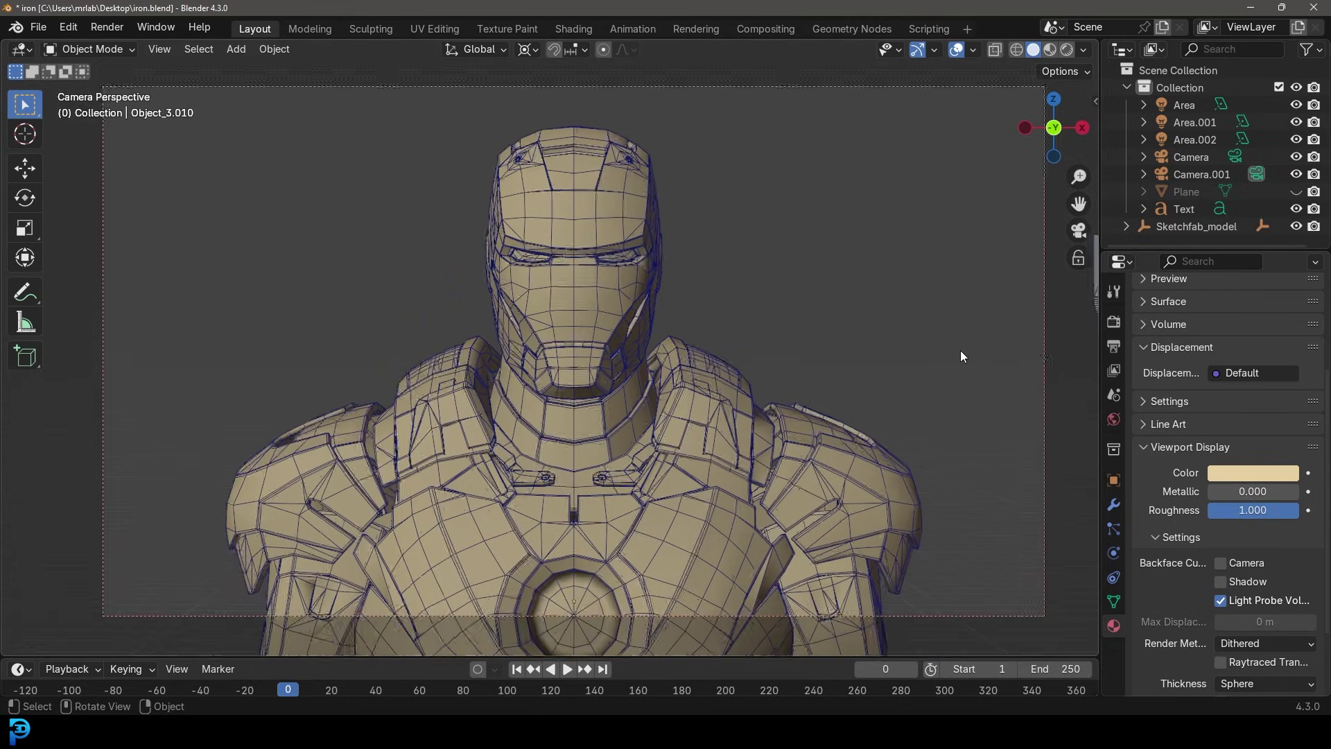
pyautogui.click(157, 50)
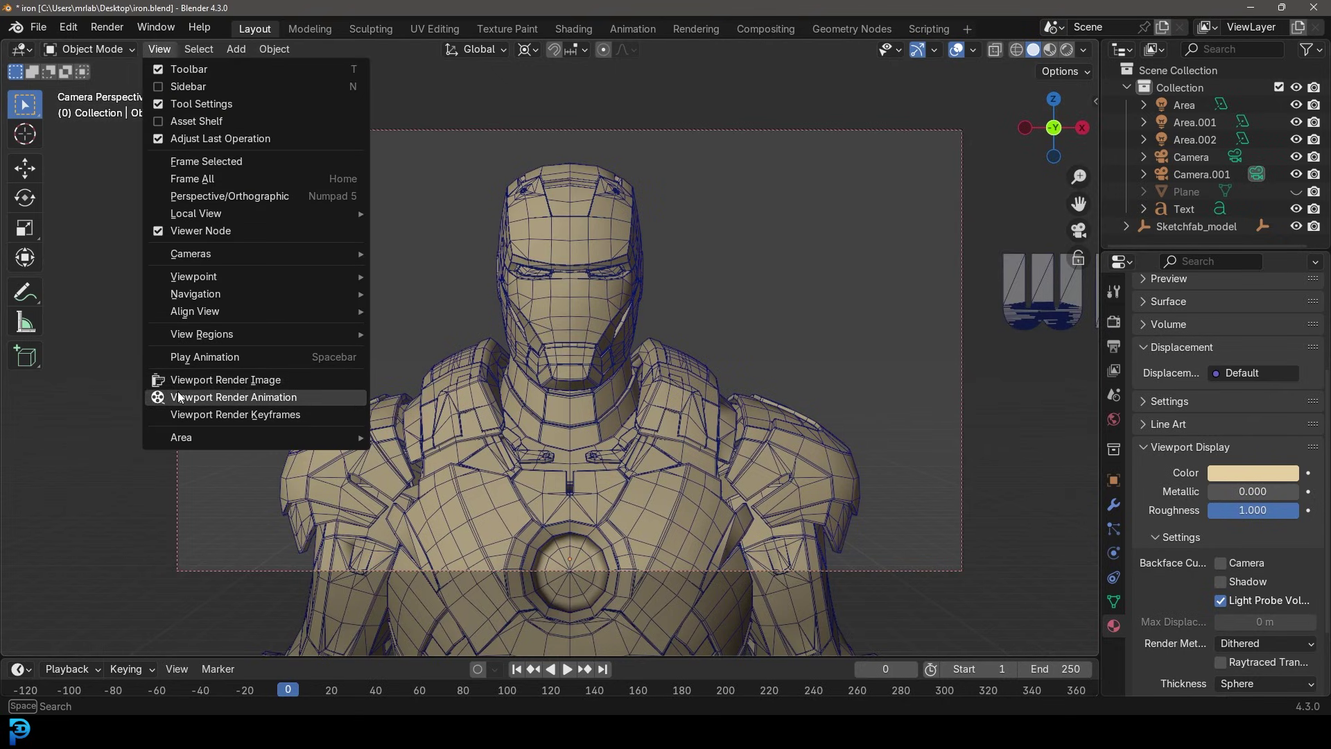
pyautogui.click(201, 380)
pyautogui.scroll(-2, 814, 267)
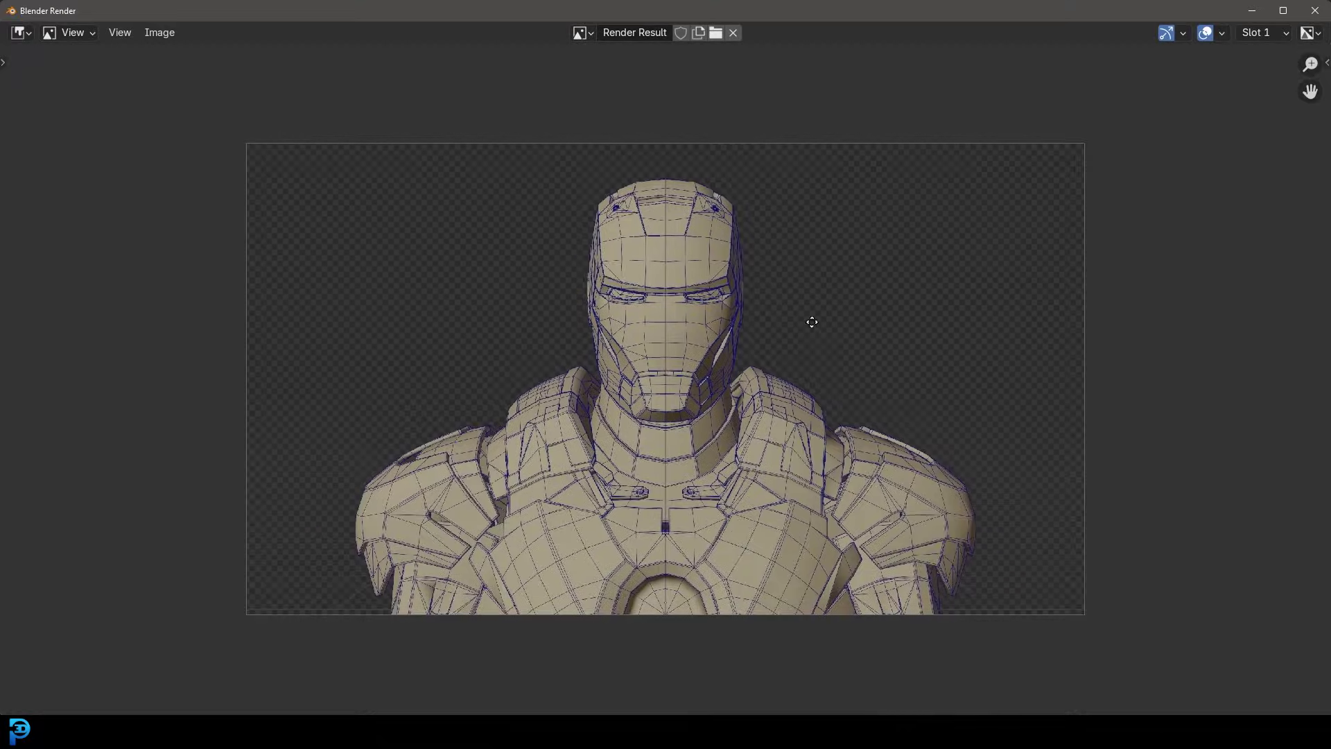
pyautogui.scroll(3, 867, 304)
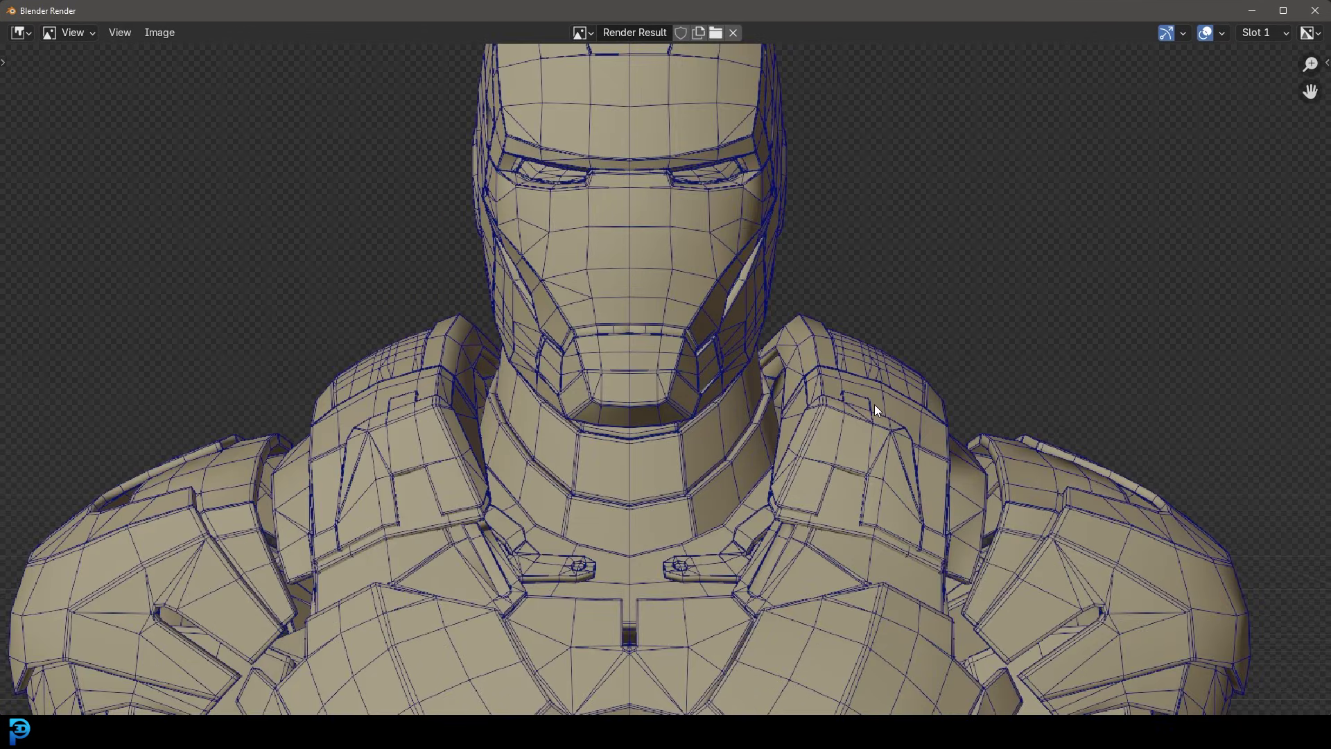
pyautogui.moveTo(875, 405); pyautogui.dragTo(854, 358, button='middle')
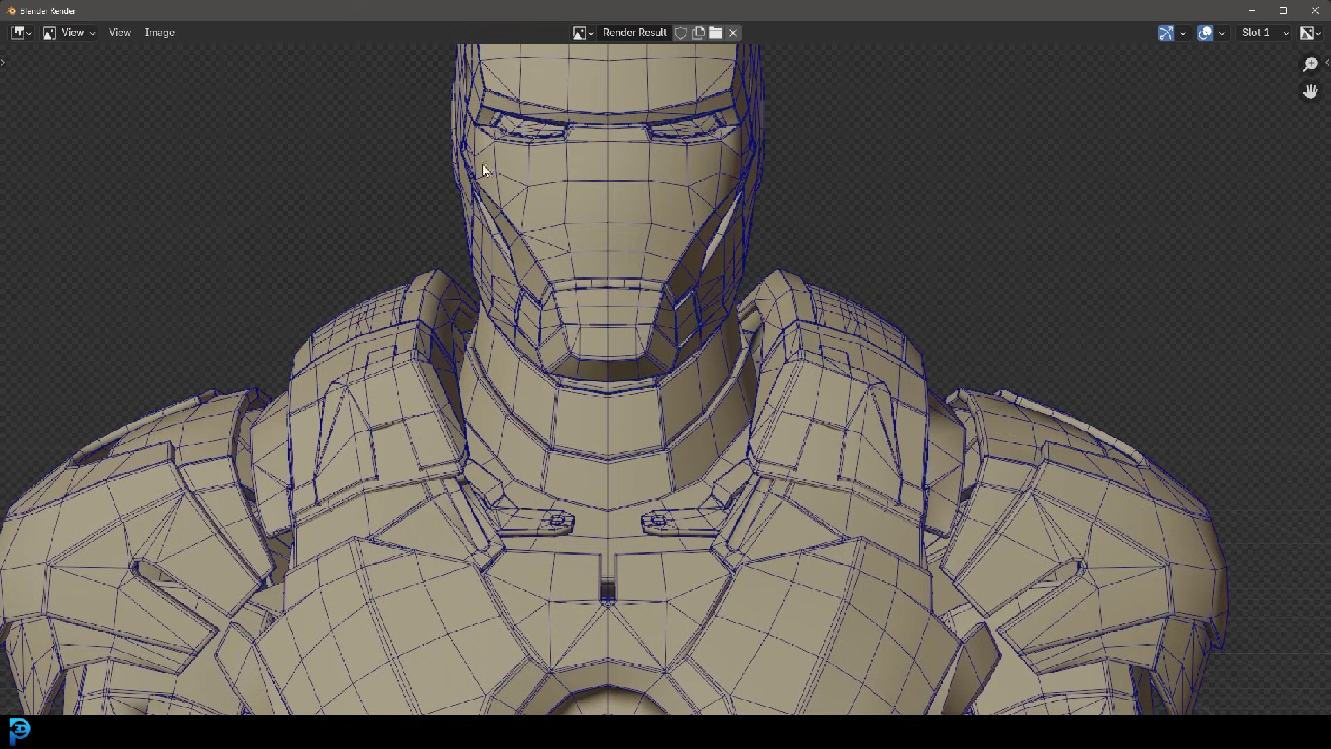
pyautogui.click(169, 39)
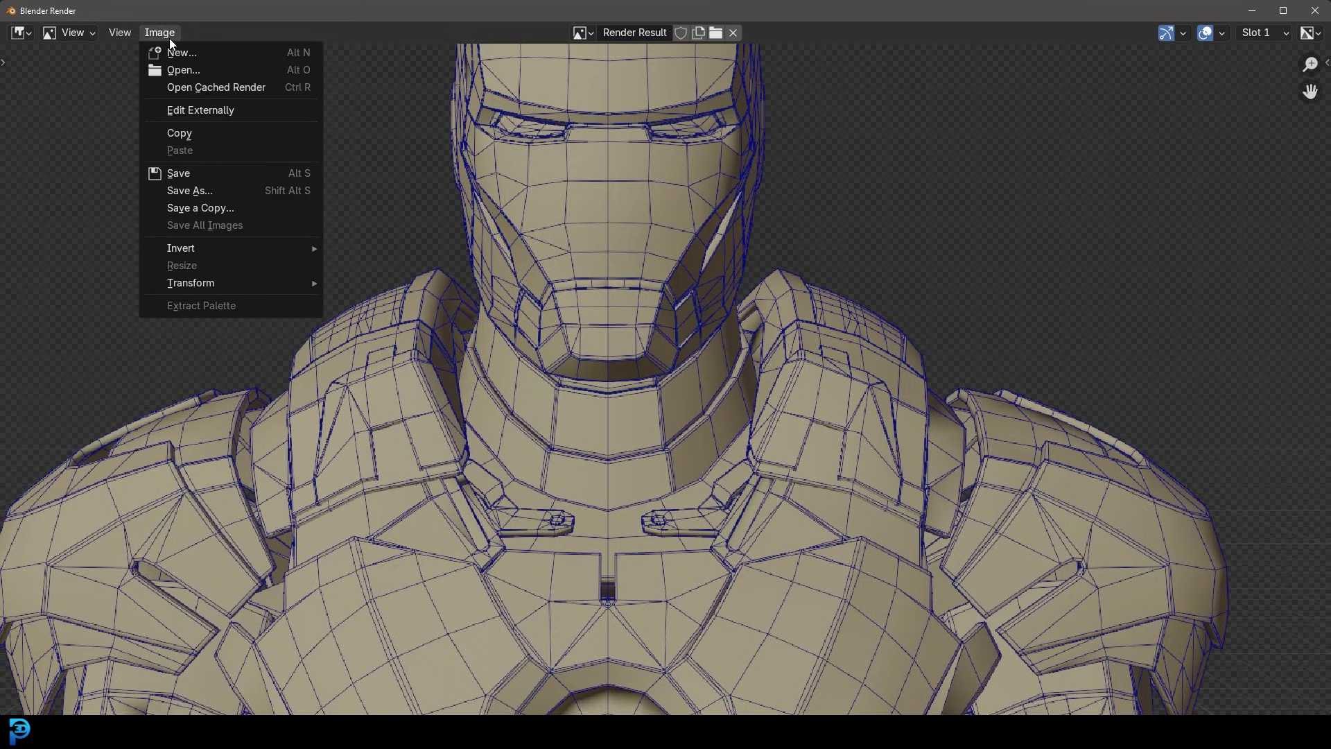
pyautogui.click(213, 193)
# Save the beige, blue-wired Iron Man render as wireframe.png on the Desktop and close the render window
pyautogui.click(449, 606)
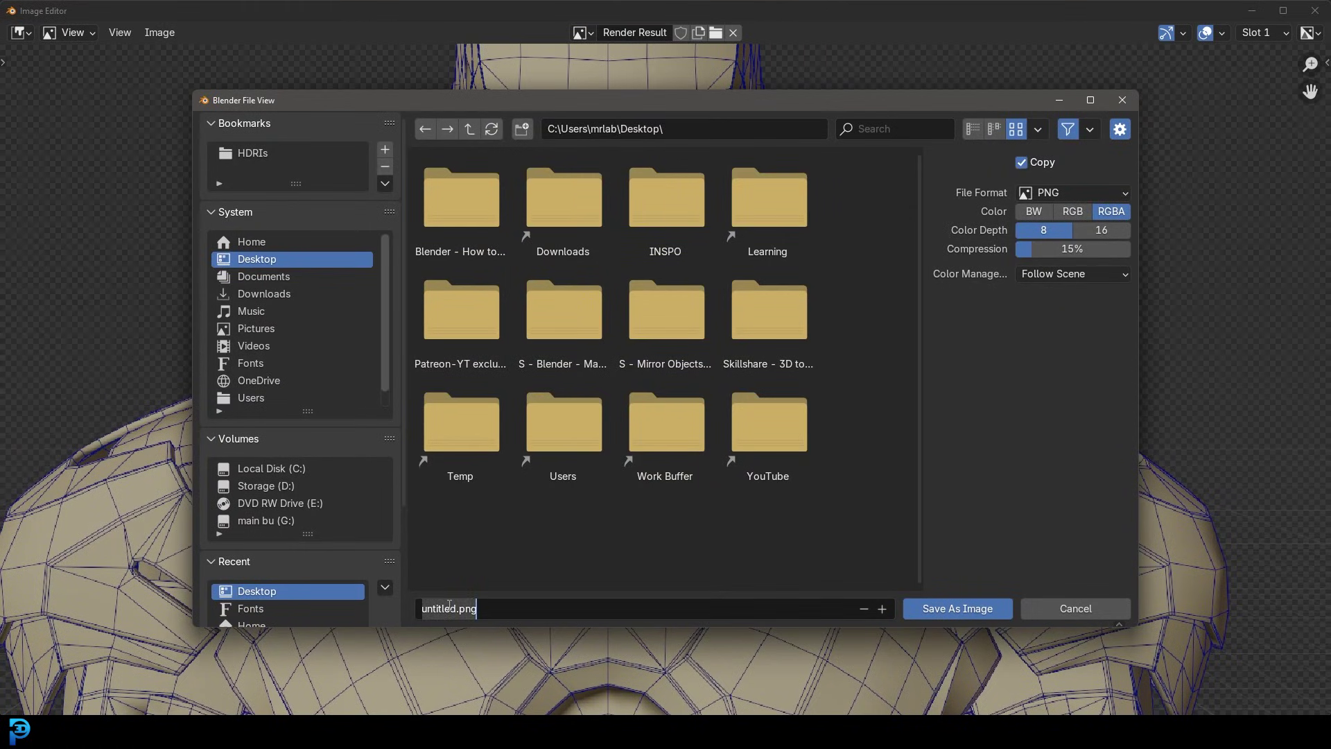
pyautogui.write('wireframe')
pyautogui.press('Return')
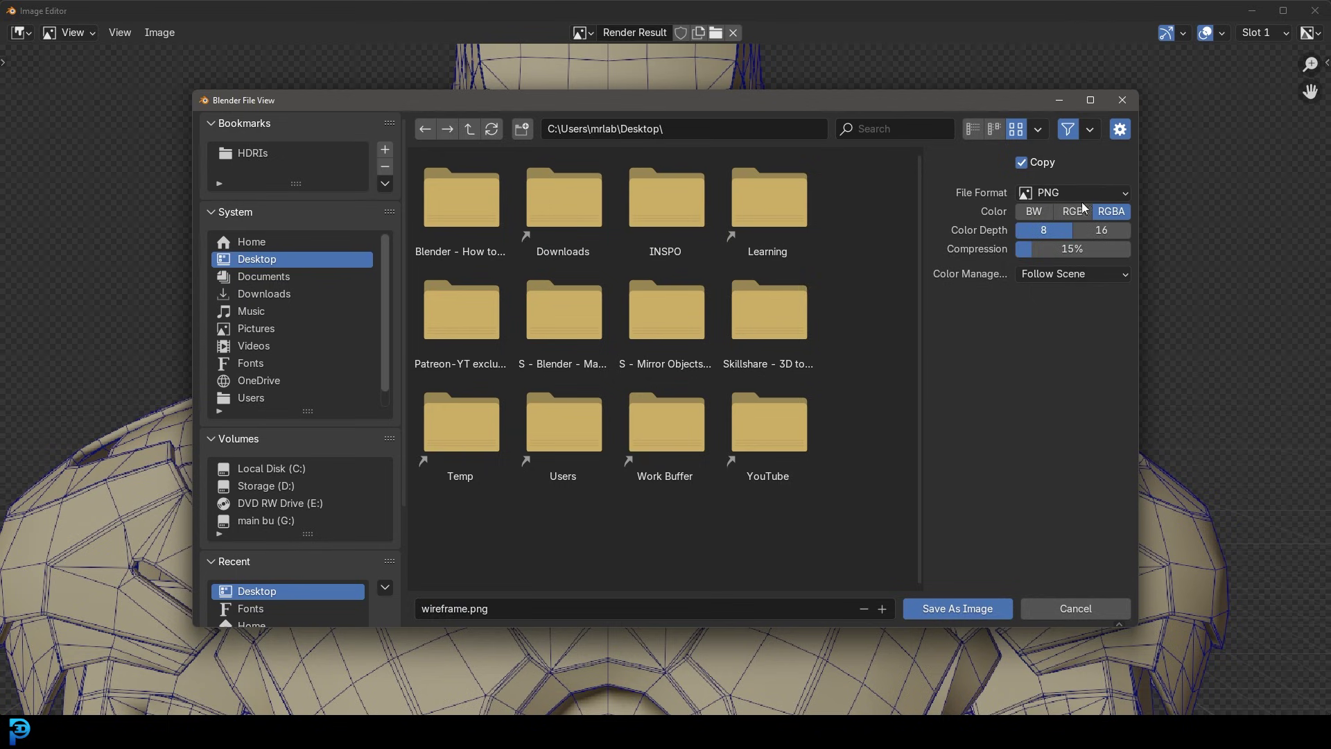
pyautogui.click(984, 608)
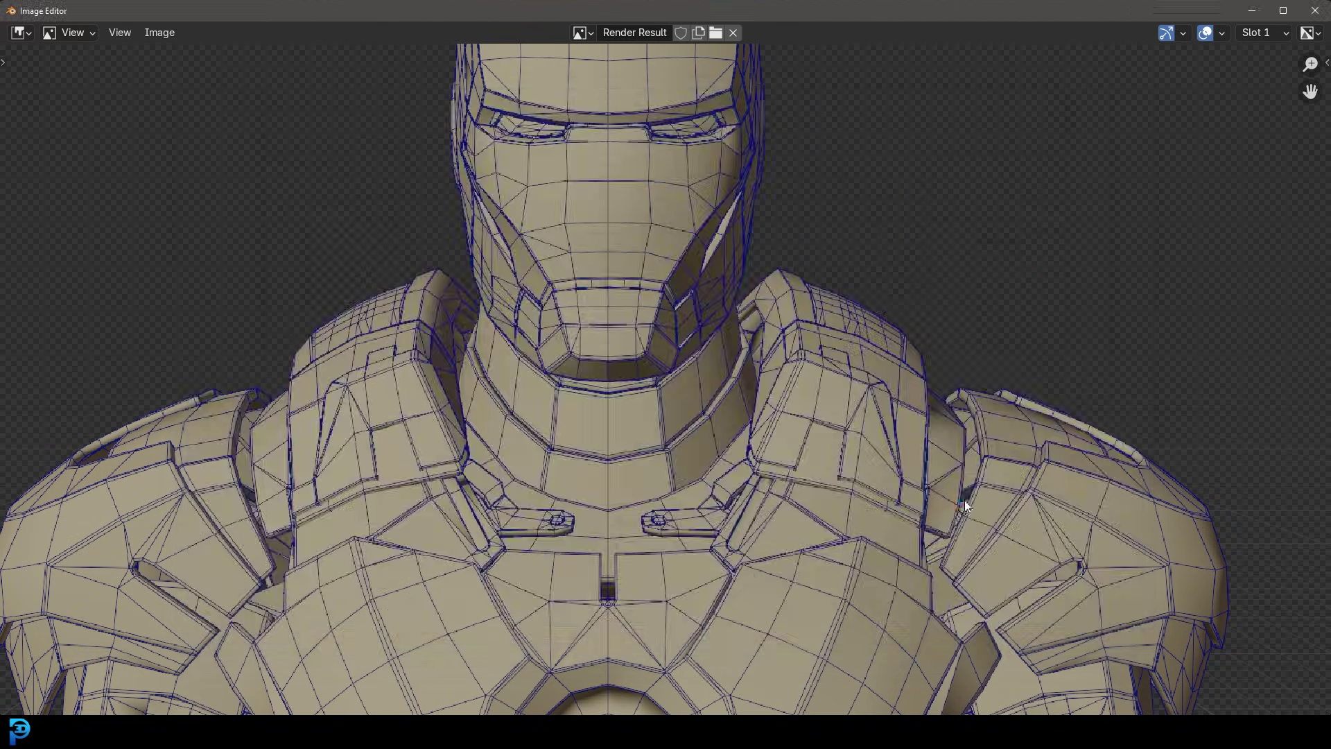
pyautogui.scroll(-3, 853, 314)
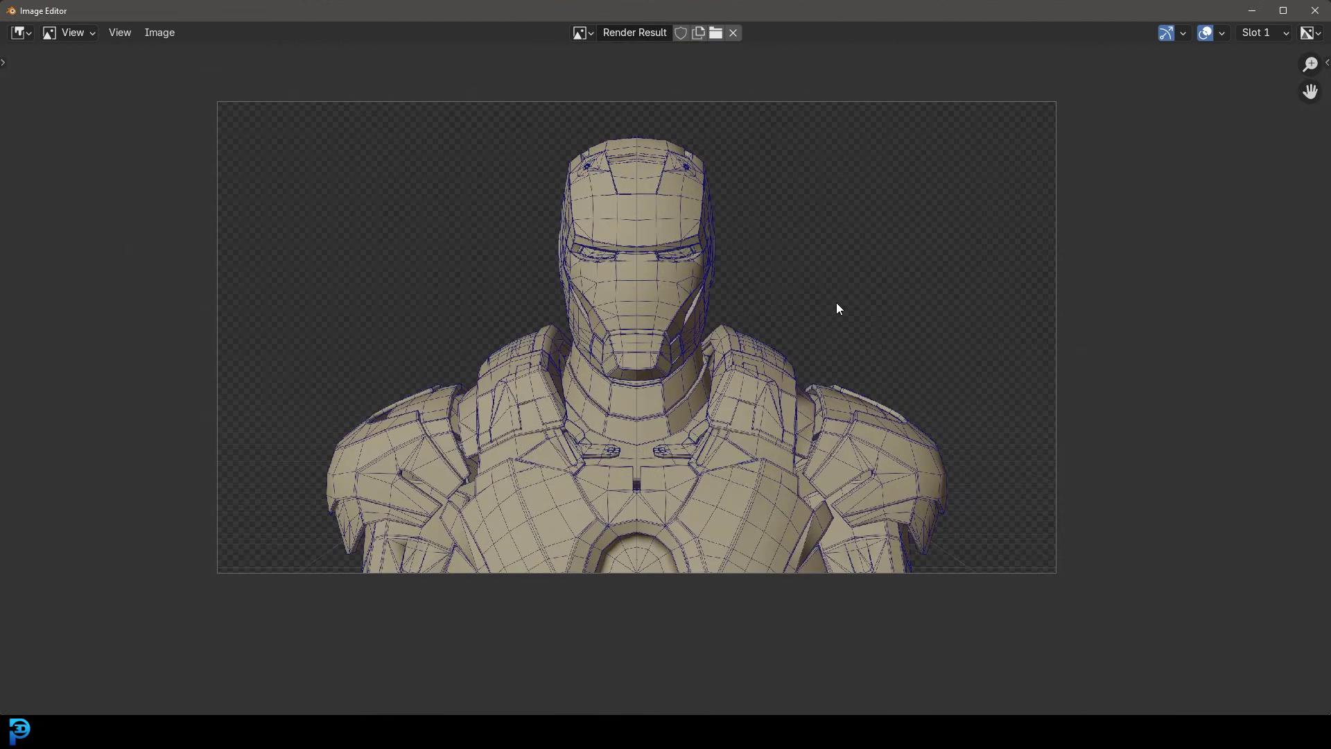
pyautogui.click(1315, 11)
pyautogui.scroll(-6, 933, 300)
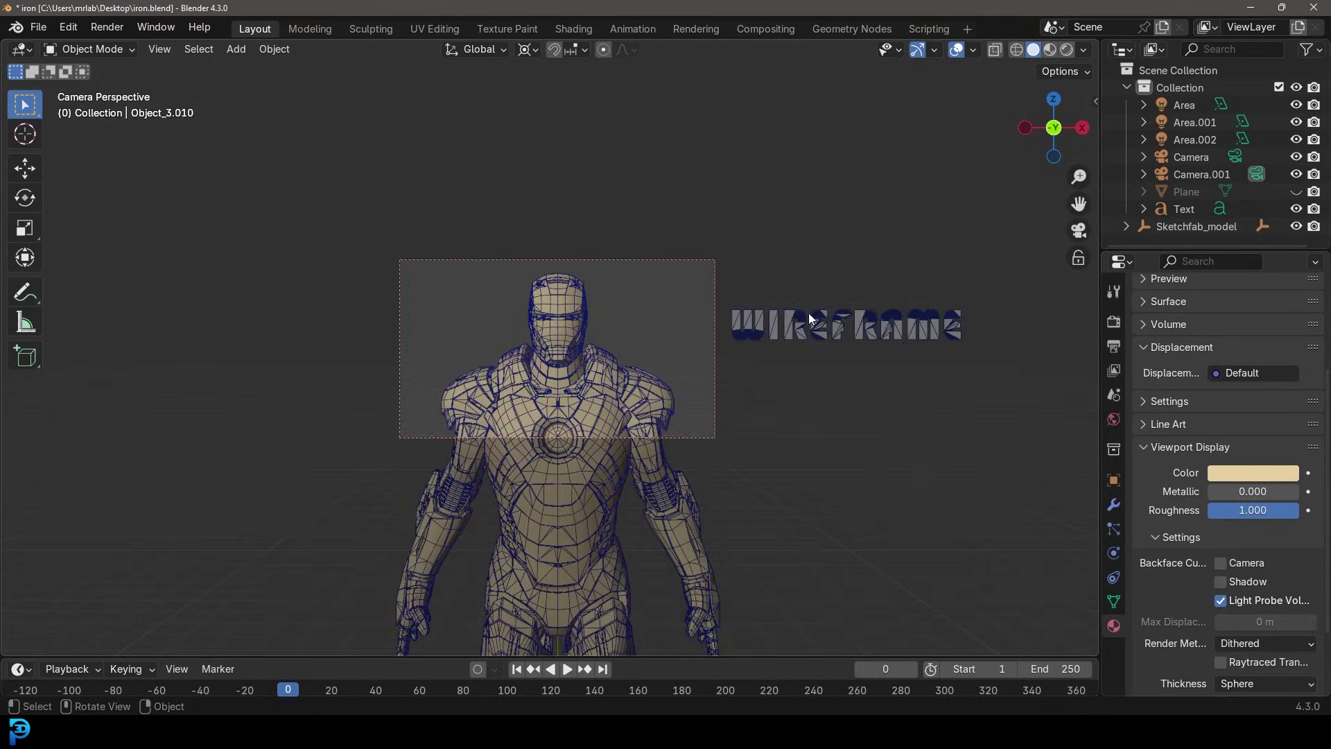
# Unhide the backdrop plane and move the WIREFRAME text left along X in camera view
pyautogui.moveTo(808, 314); pyautogui.dragTo(734, 314, button='middle')
pyautogui.scroll(-5, 734, 316)
pyautogui.hotkey('alt', 'h')
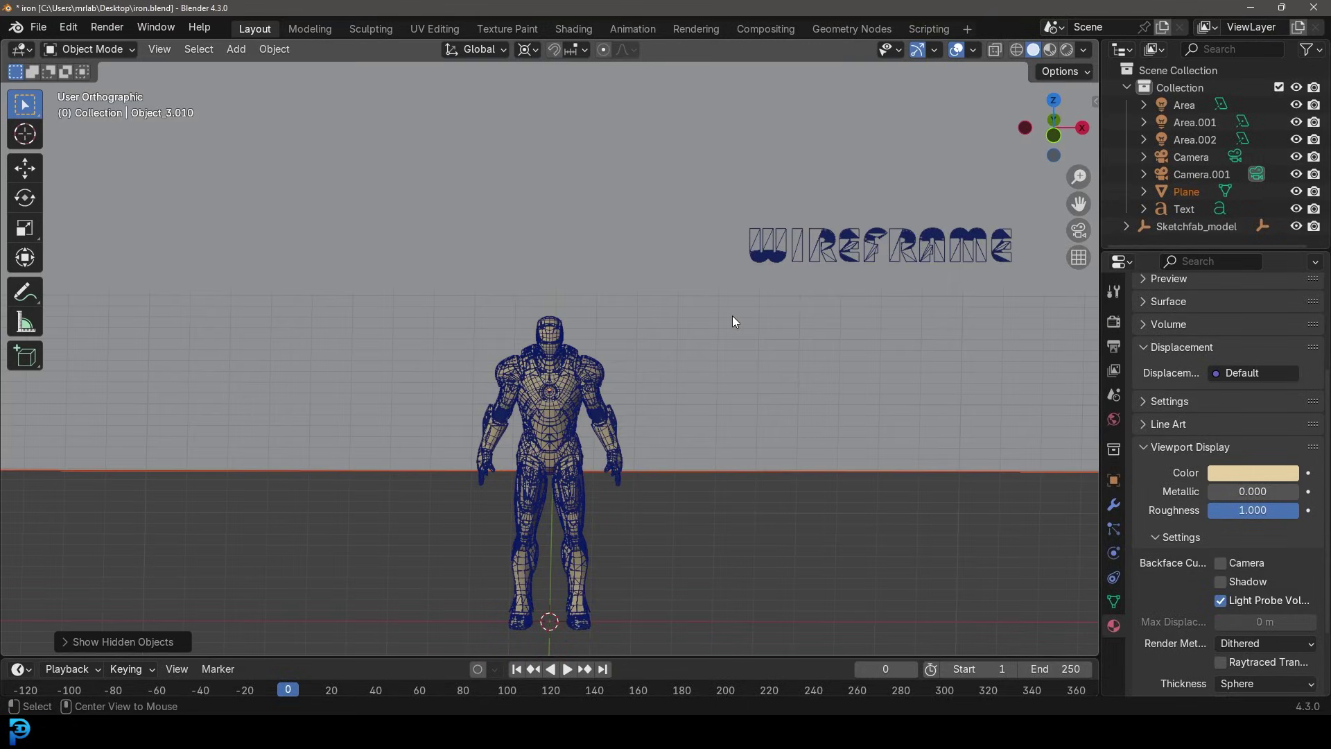
pyautogui.click(817, 237)
pyautogui.press('KP_0')
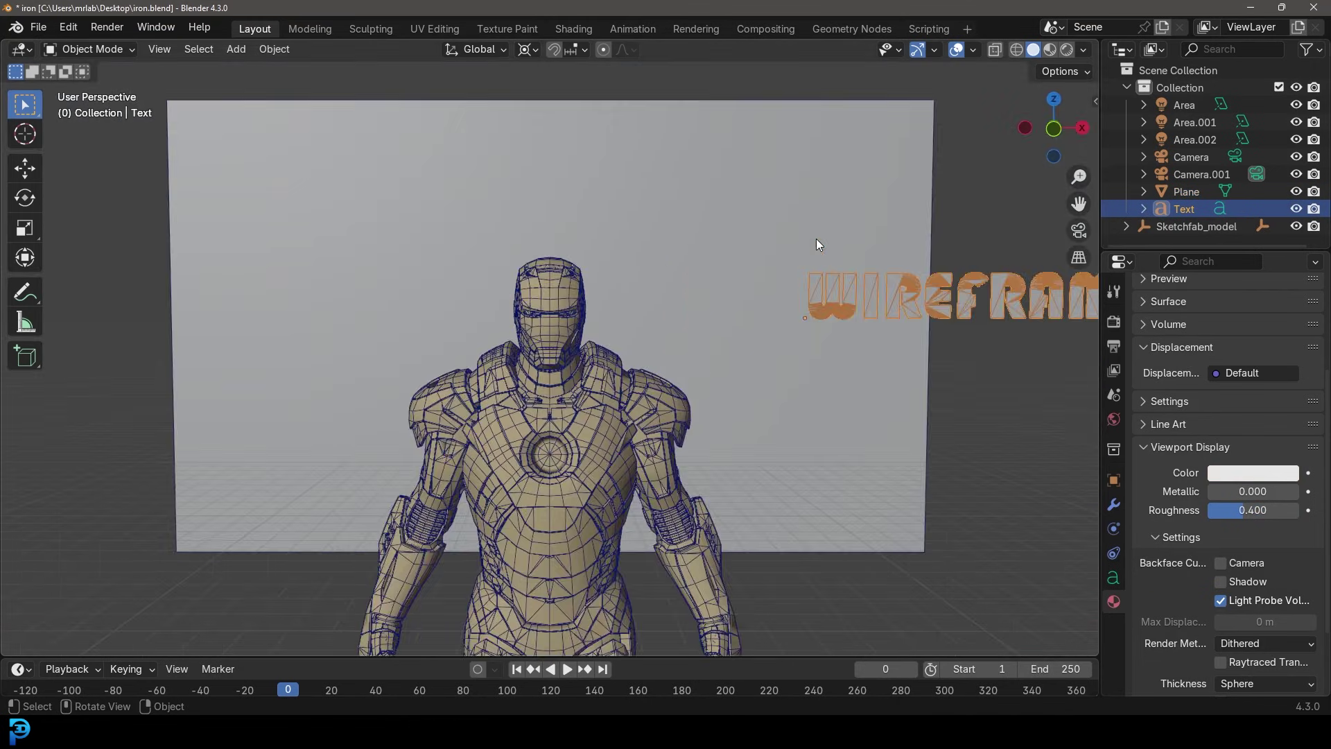
pyautogui.press('g')
pyautogui.press('x')
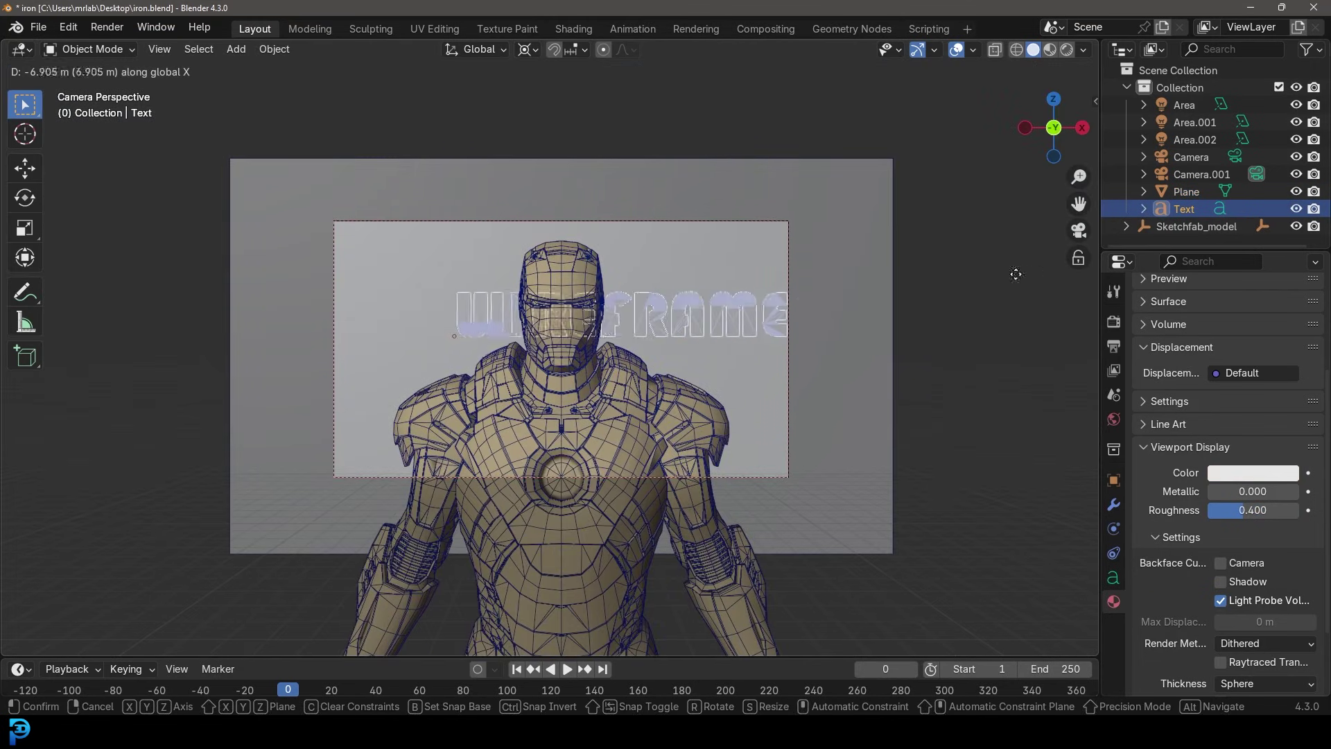
pyautogui.click(862, 291)
pyautogui.scroll(3, 650, 298)
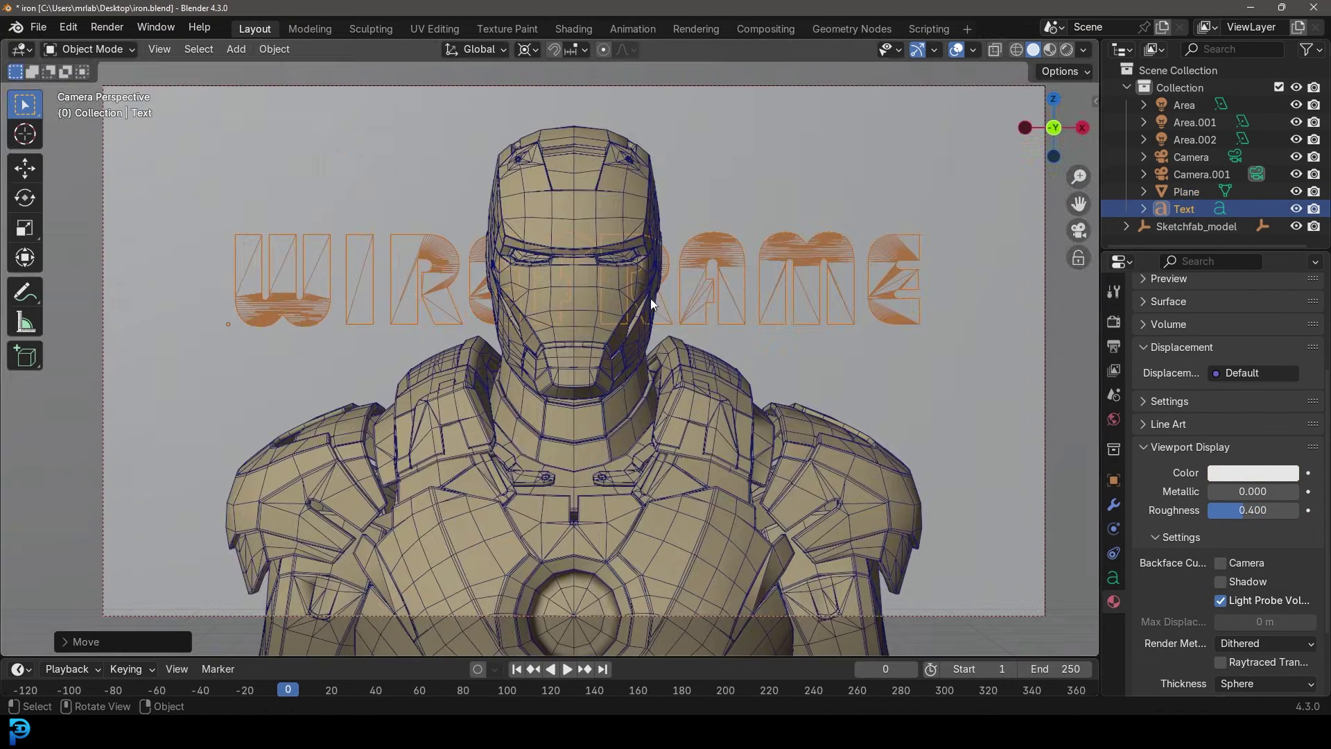
pyautogui.scroll(-1, 621, 309)
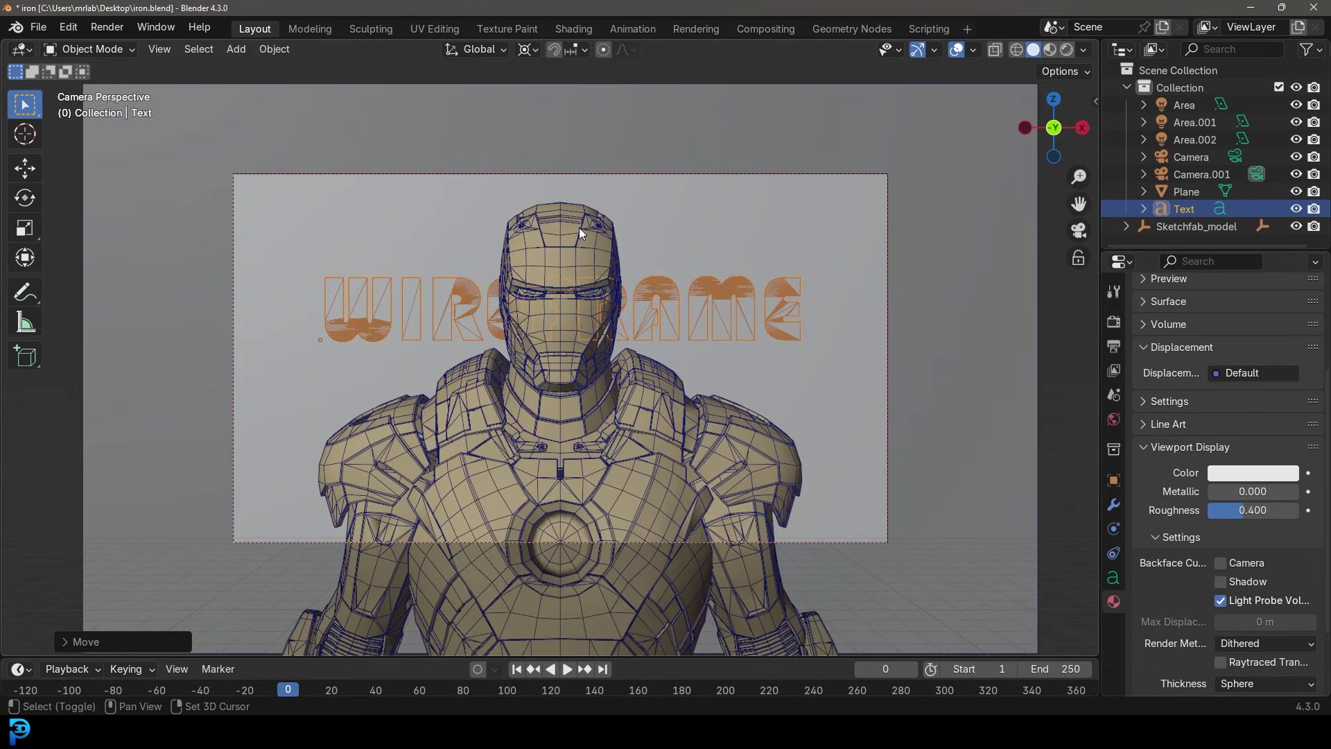
pyautogui.scroll(2, 579, 228)
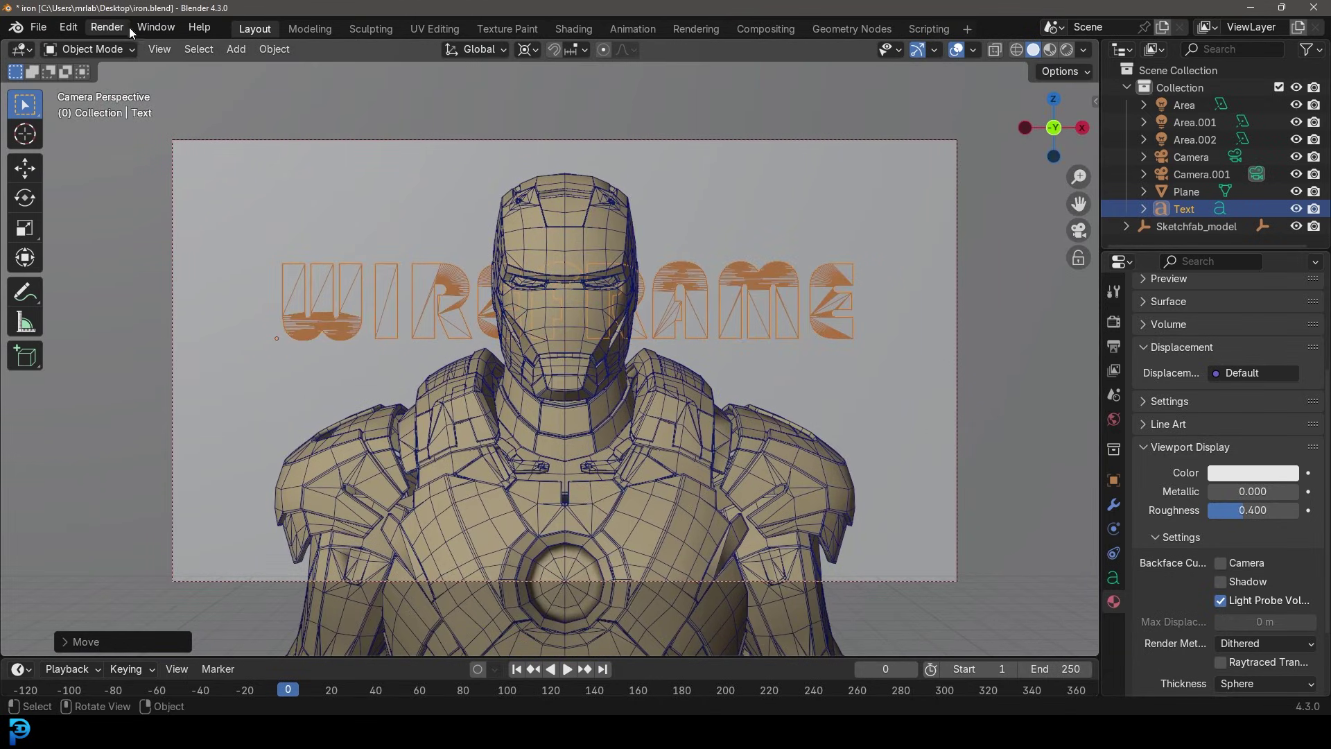
# Render the final red-and-gold beauty image of Iron Man
pyautogui.click(119, 26)
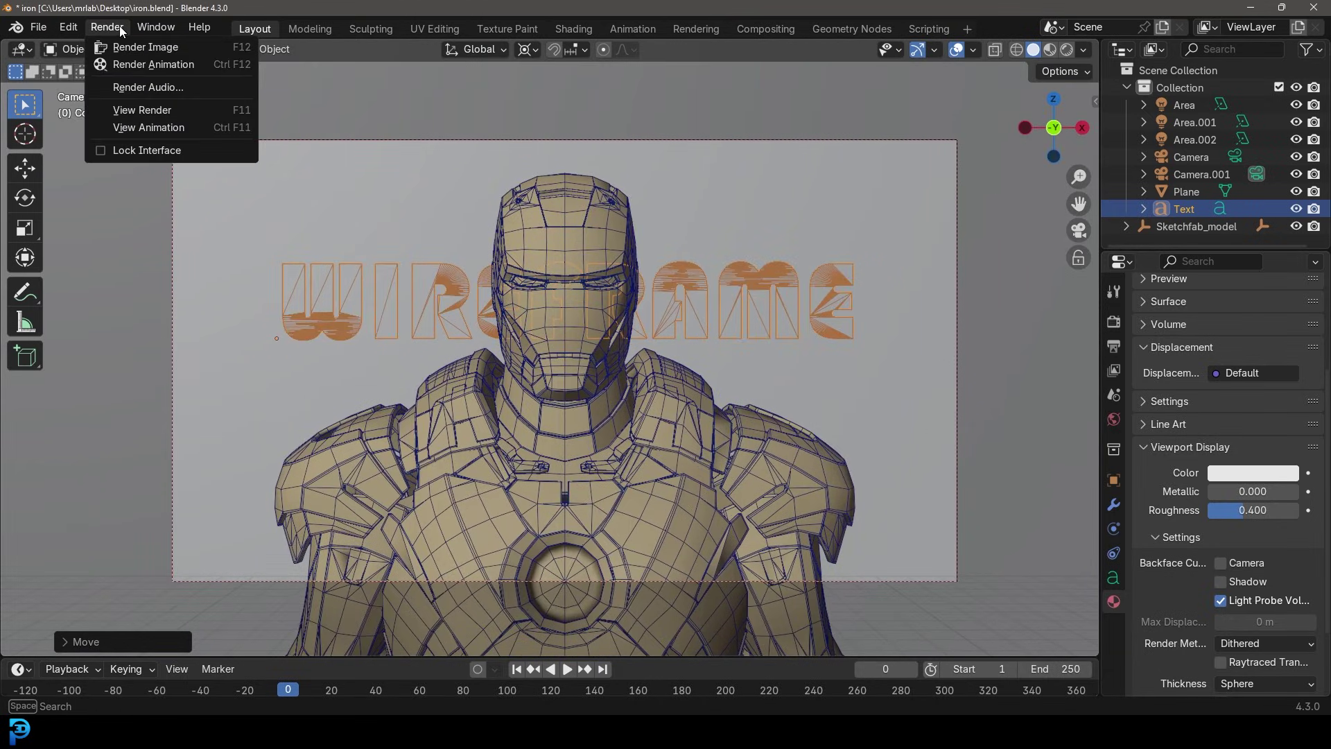
pyautogui.click(193, 43)
pyautogui.scroll(-3, 1006, 407)
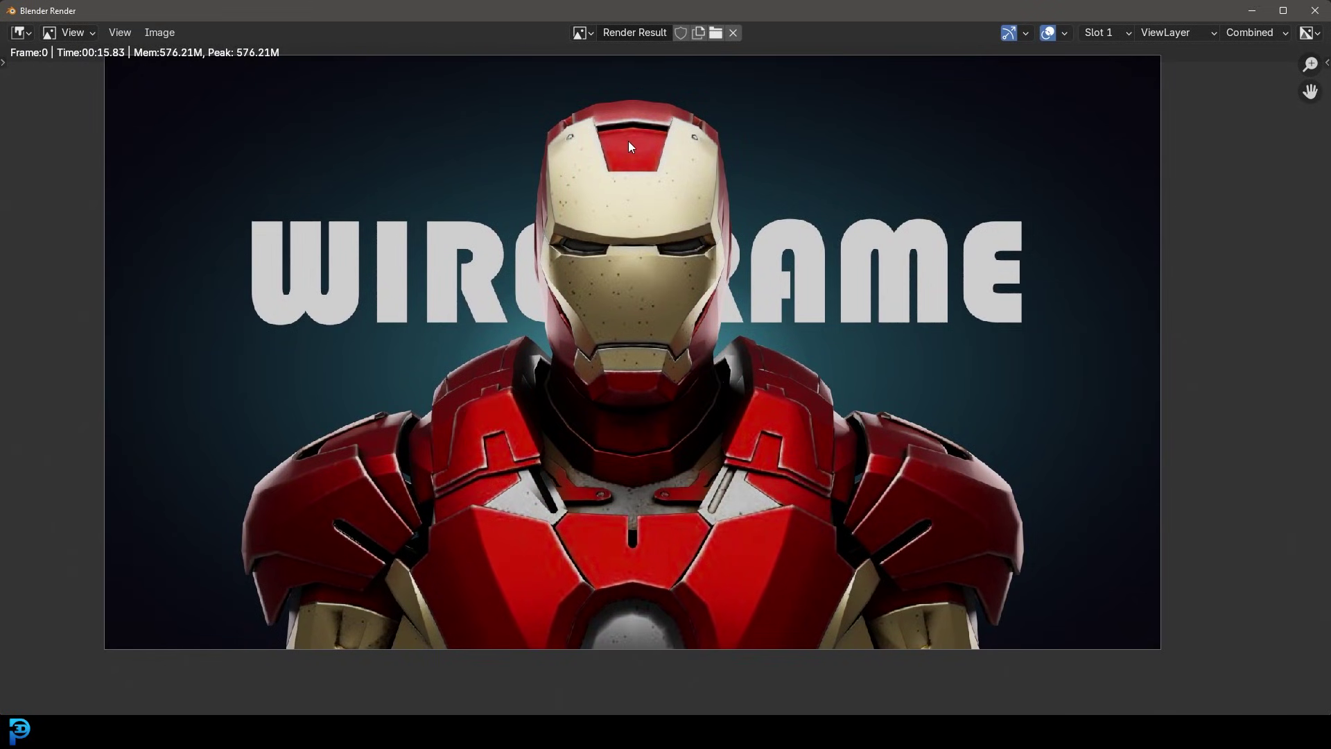
# Save the full-colour render result as render.png on the Desktop
pyautogui.click(159, 32)
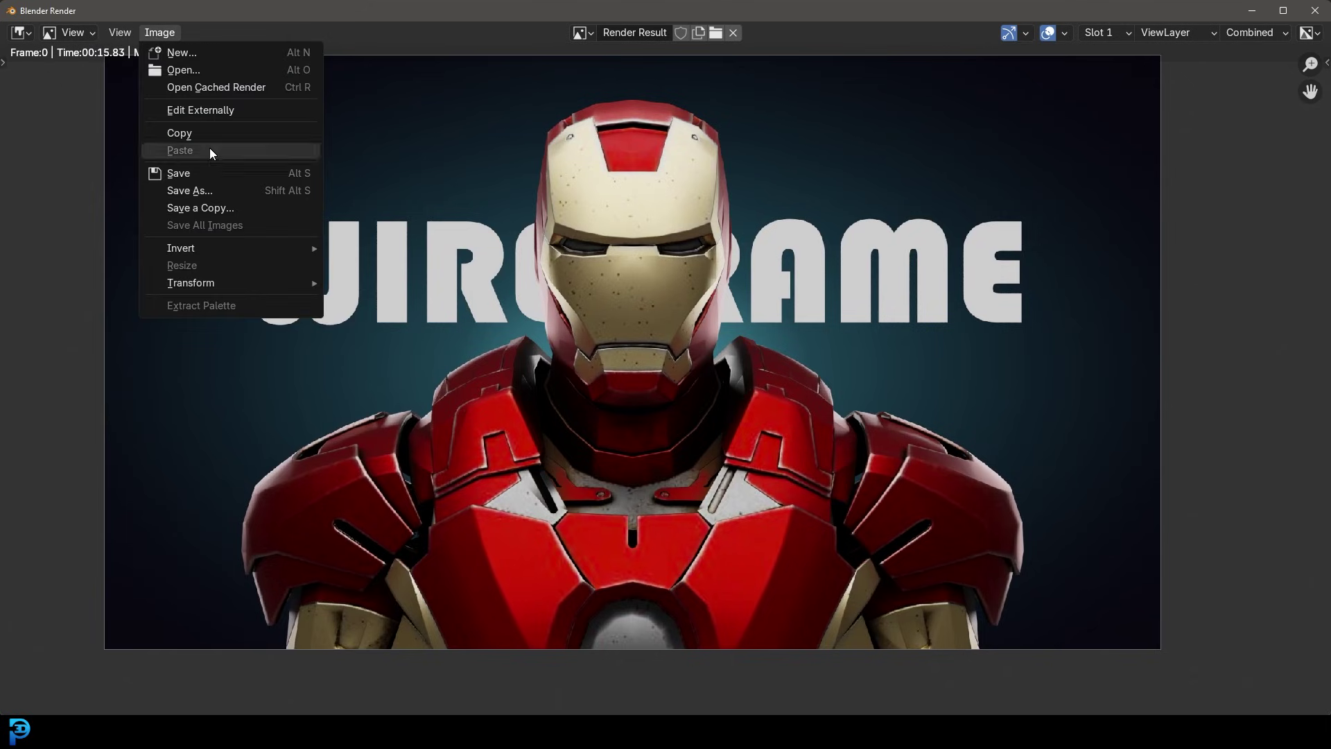
pyautogui.click(228, 194)
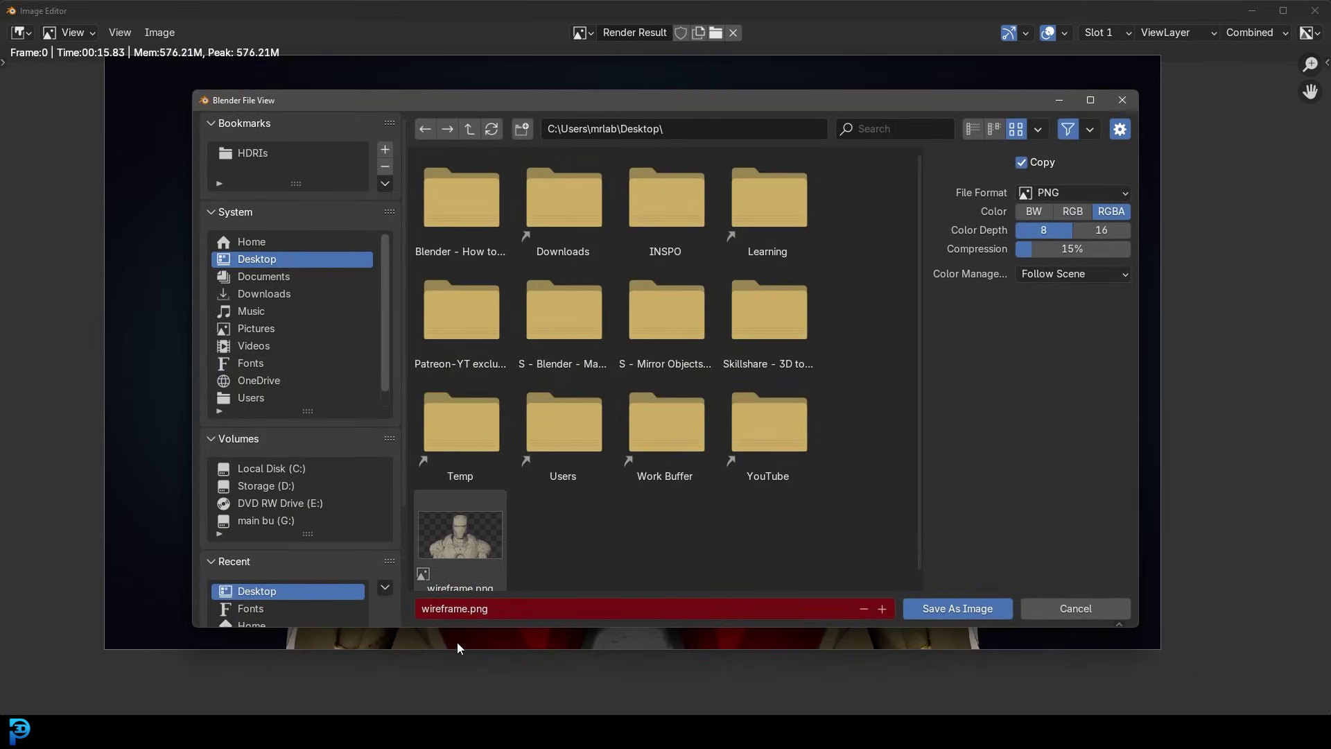
pyautogui.click(512, 610)
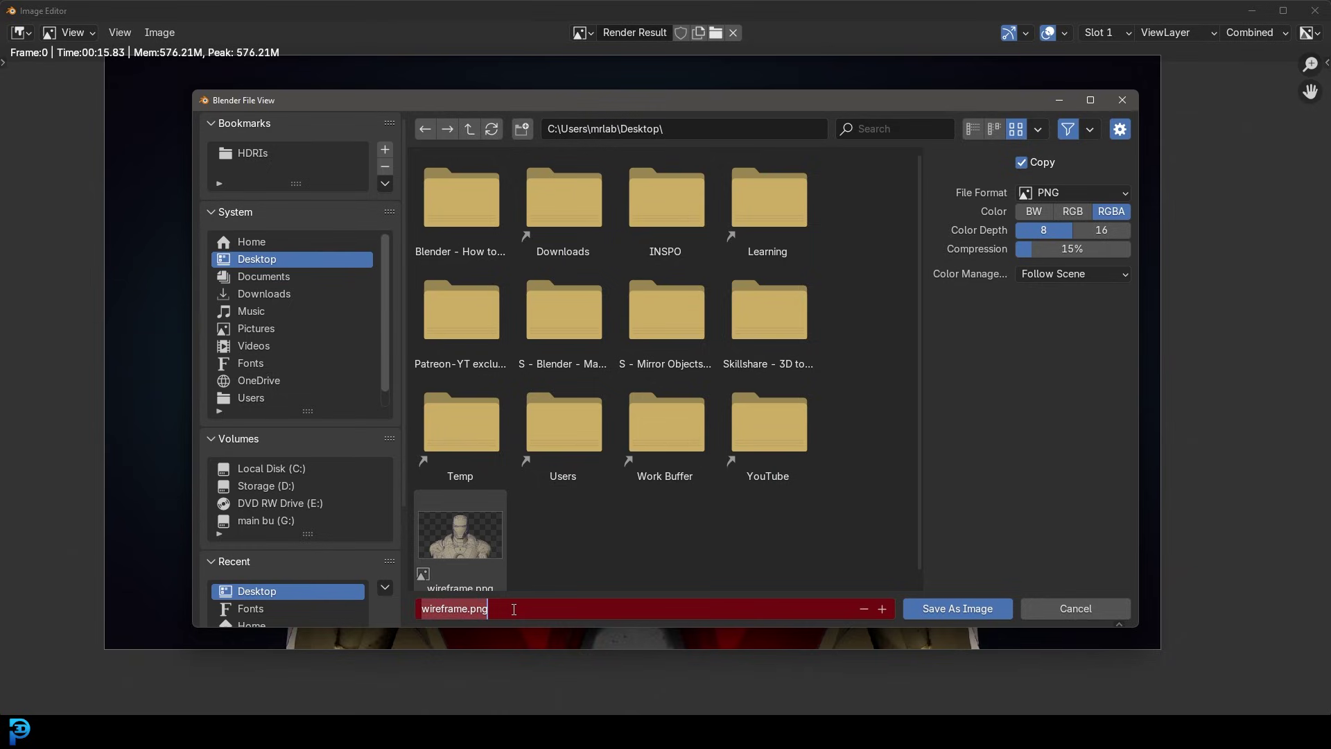
pyautogui.write('render')
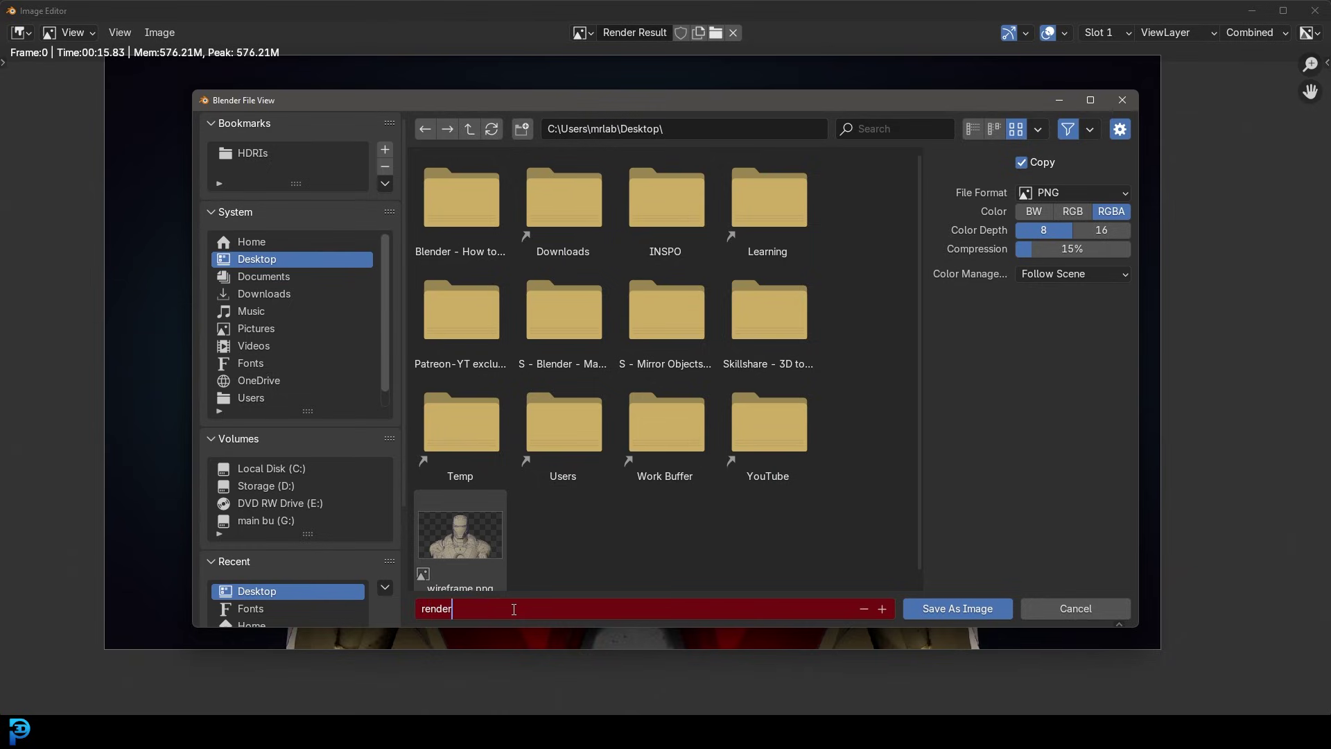
pyautogui.press('Return')
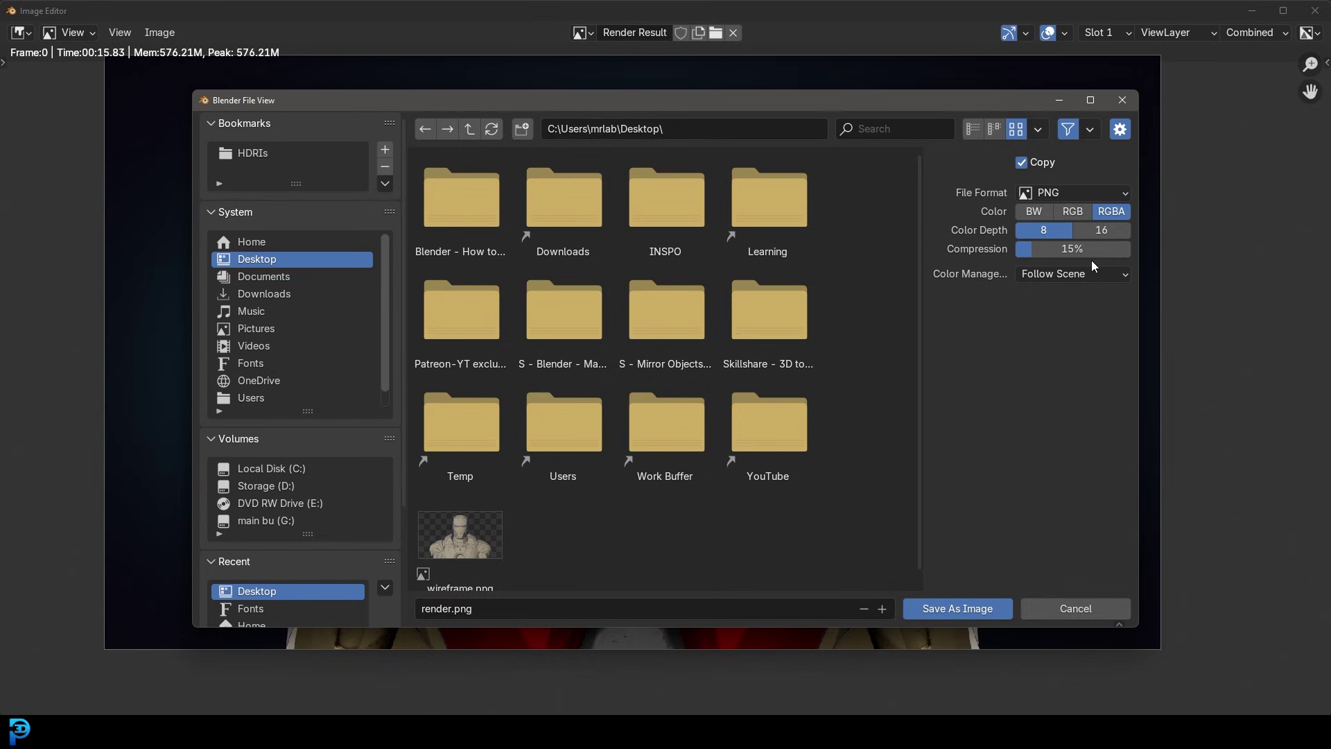
pyautogui.click(967, 609)
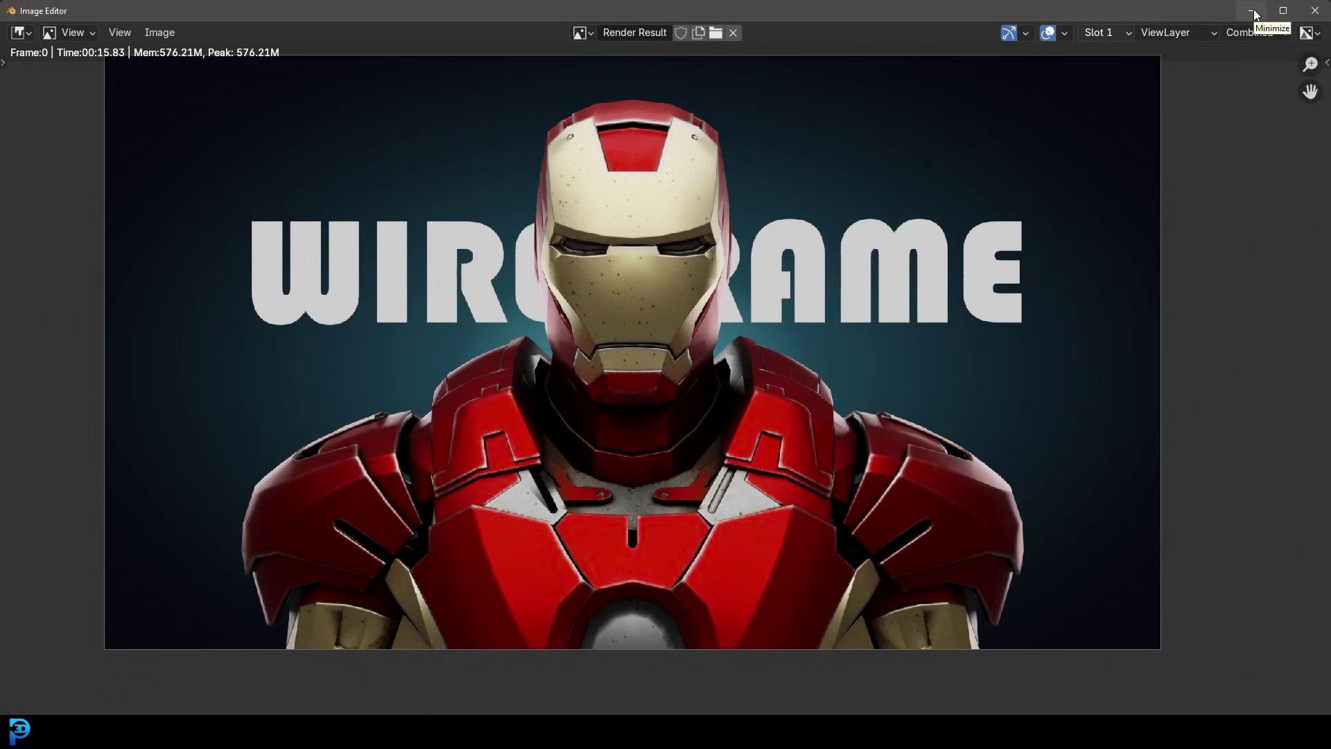
# Minimize the Blender render window, Blender and File Explorer to clear the desktop
pyautogui.click(1254, 11)
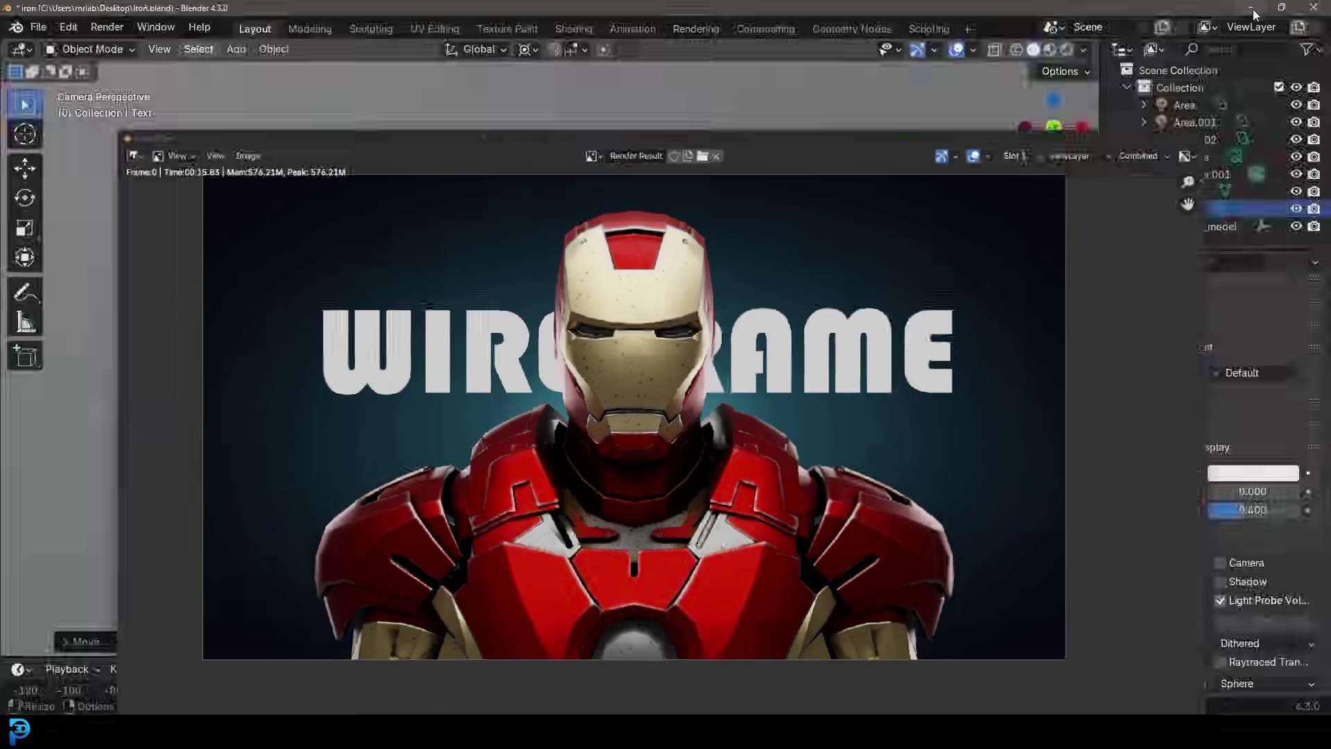
pyautogui.click(1254, 11)
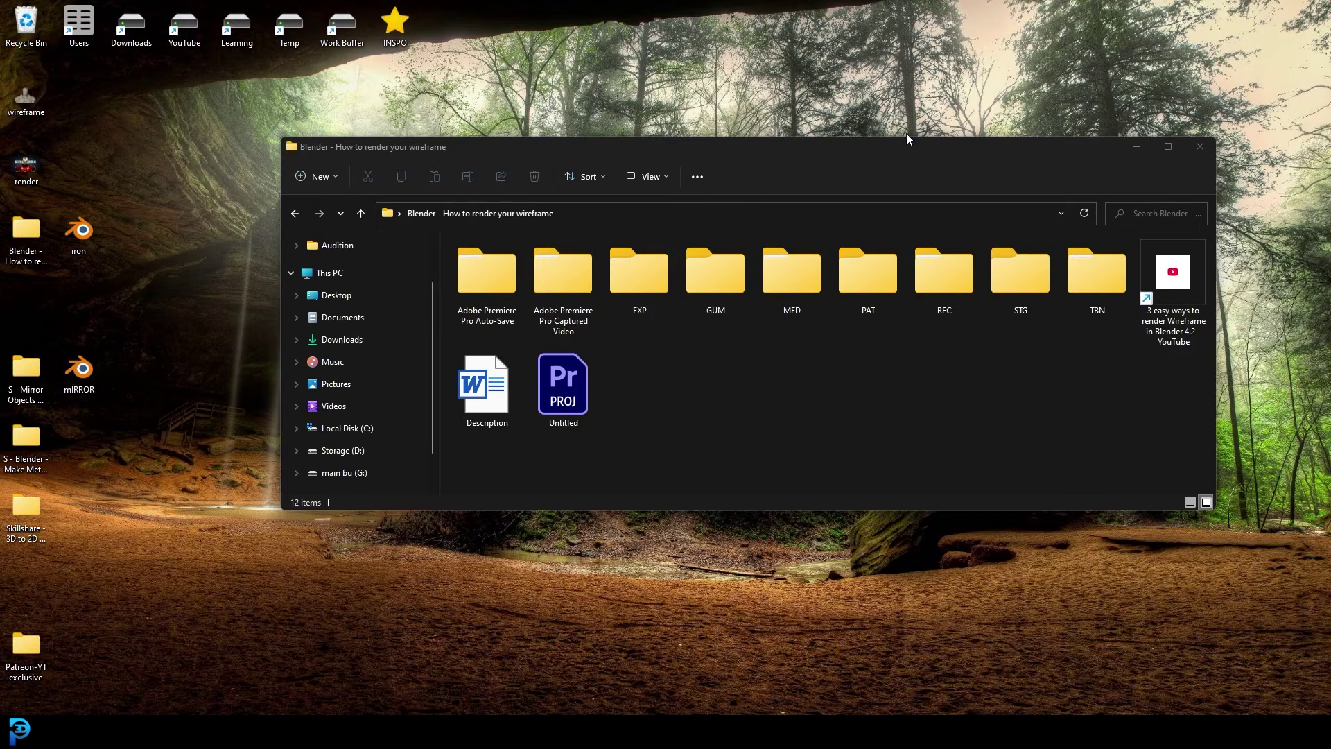
pyautogui.click(1134, 148)
# Launch GIMP from the Windows search for 'gimp' and shrink its window
pyautogui.press('super')
pyautogui.write('gimp')
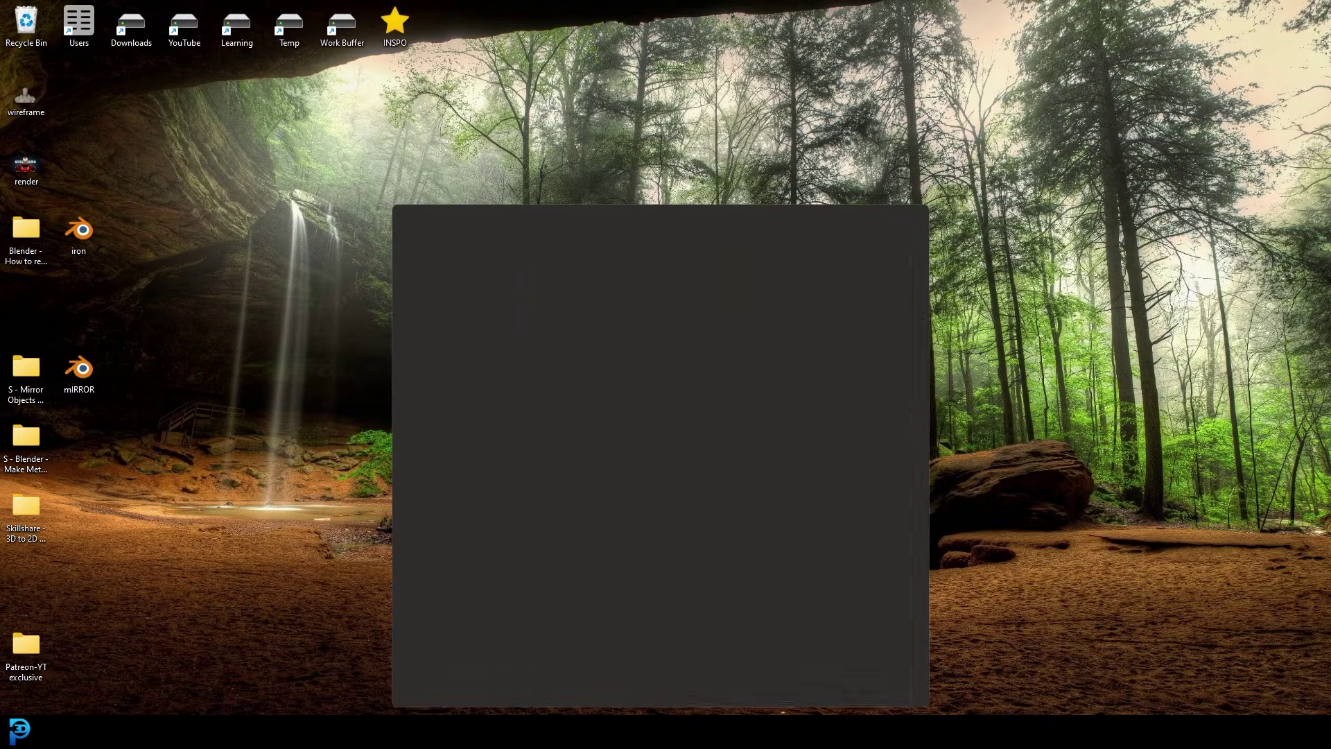
pyautogui.click(555, 298)
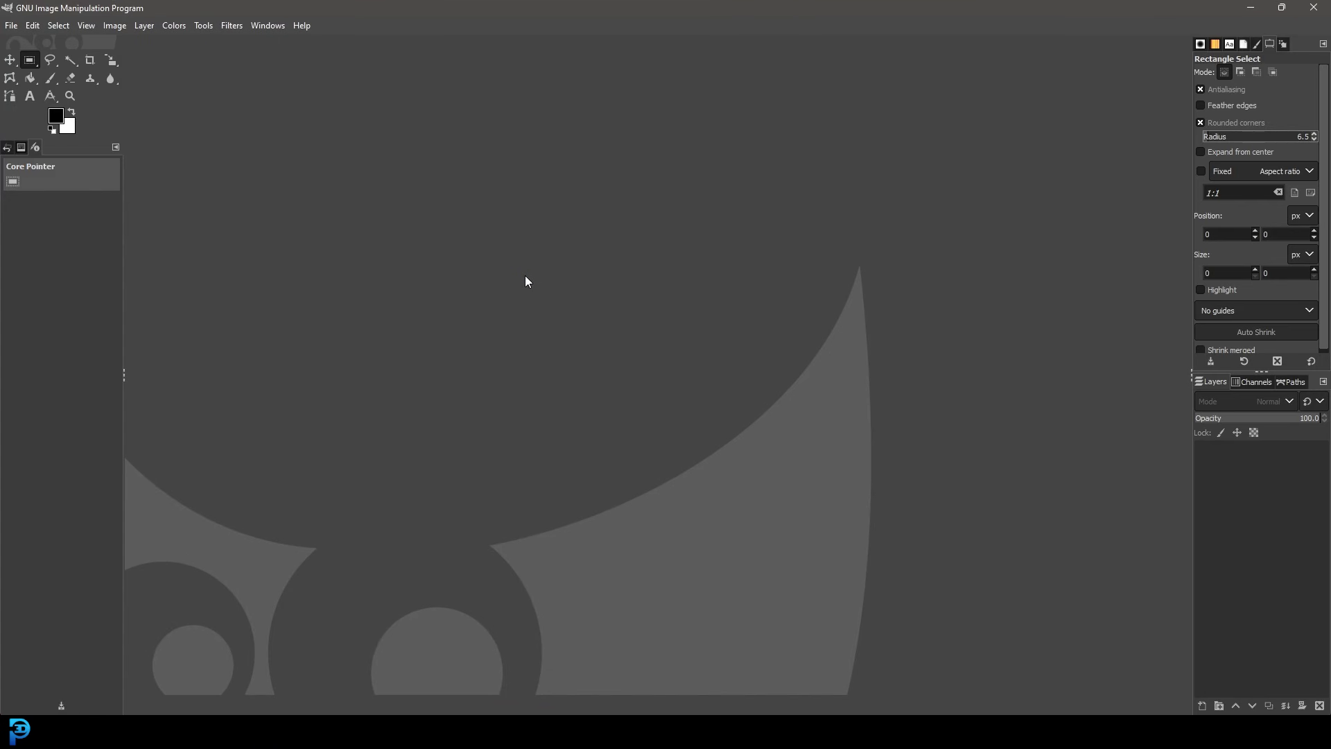
pyautogui.moveTo(339, 12); pyautogui.dragTo(455, 43)
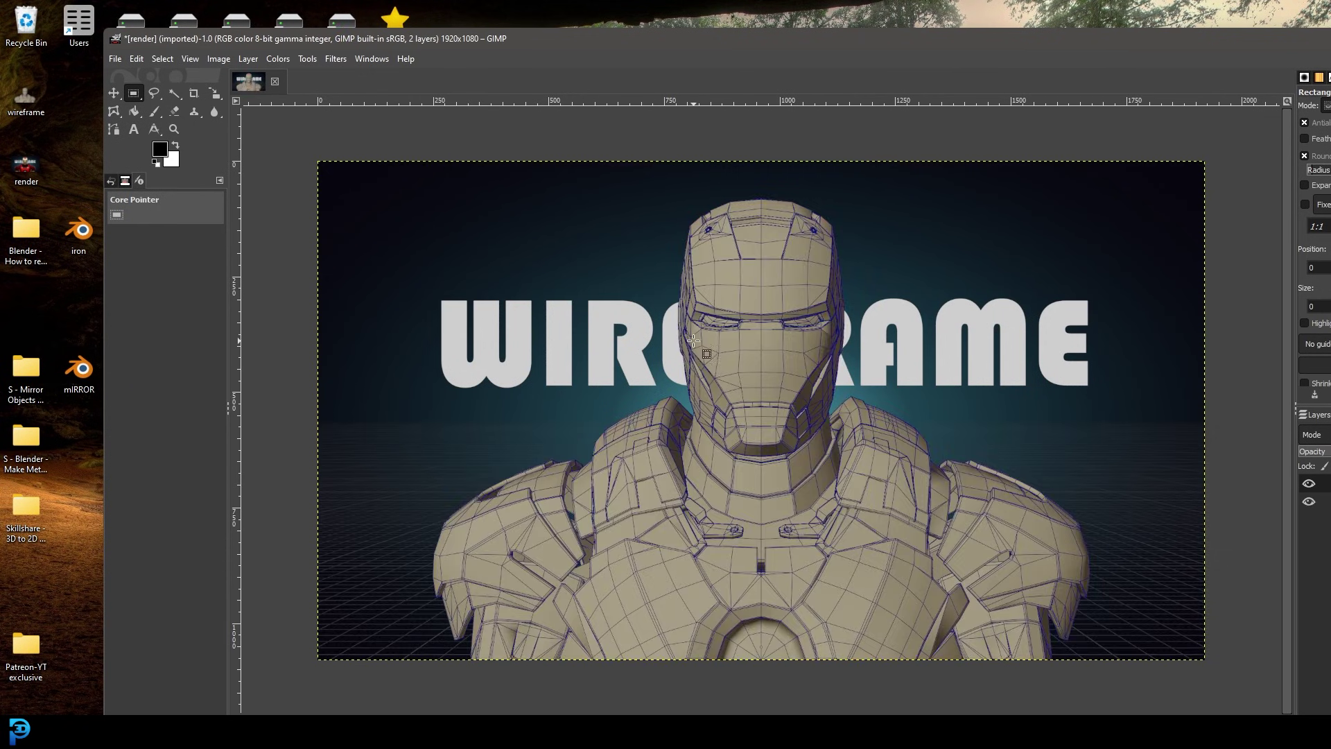
# Maximize GIMP and test the wireframe layer's opacity, returning it to 100
pyautogui.moveTo(832, 39); pyautogui.dragTo(573, 14)
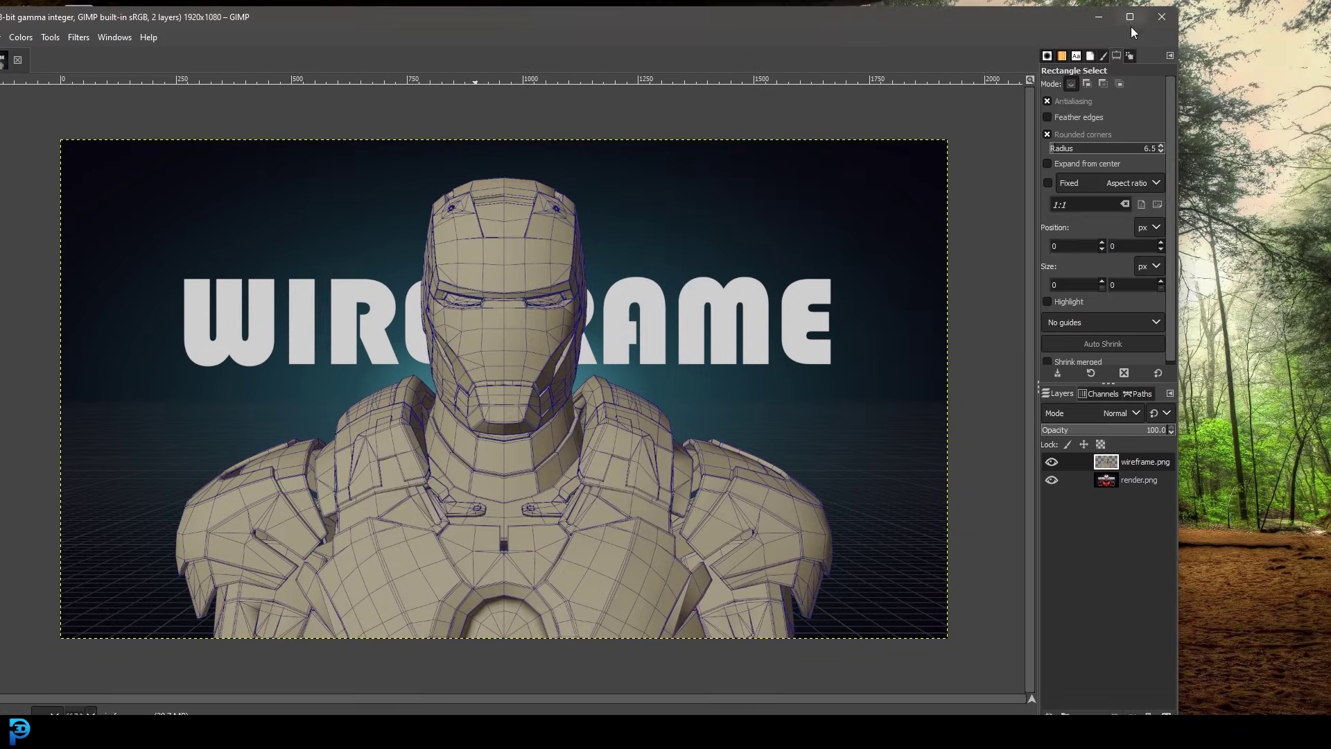
pyautogui.click(1132, 16)
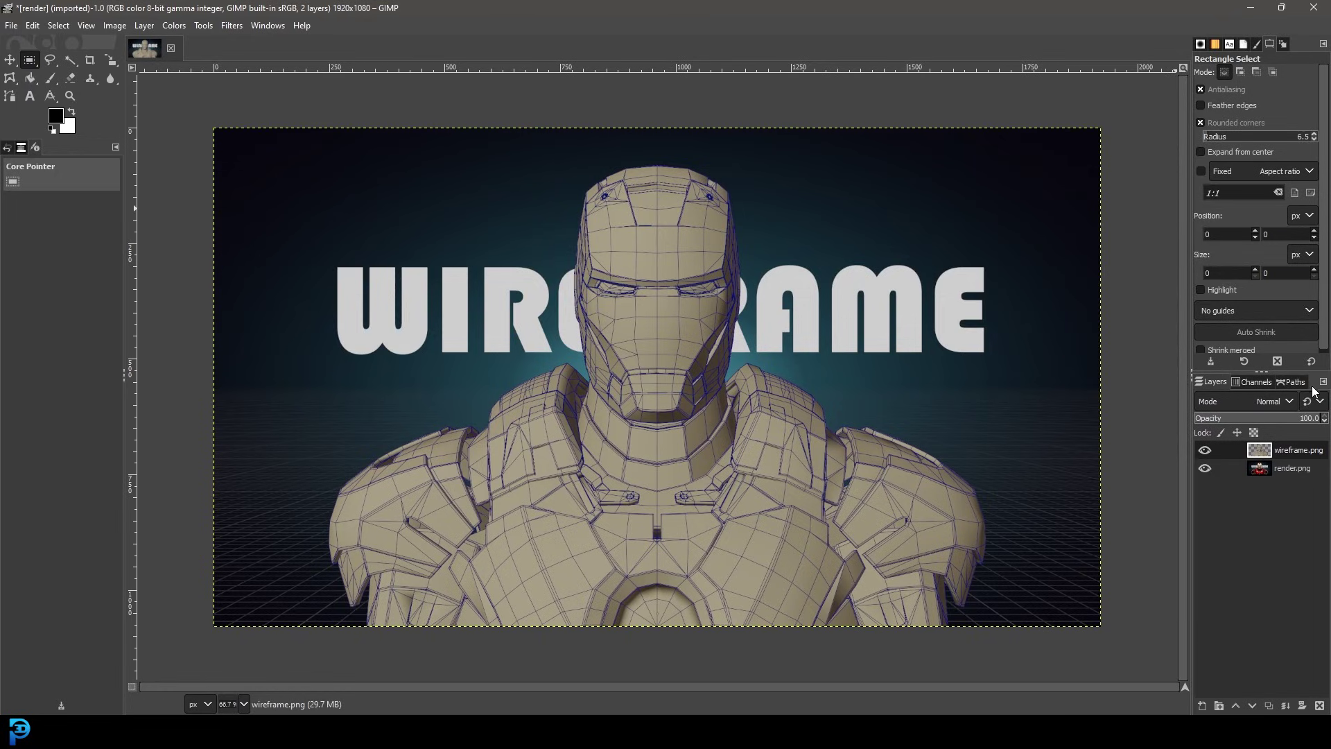
pyautogui.moveTo(1304, 418); pyautogui.dragTo(1239, 418)
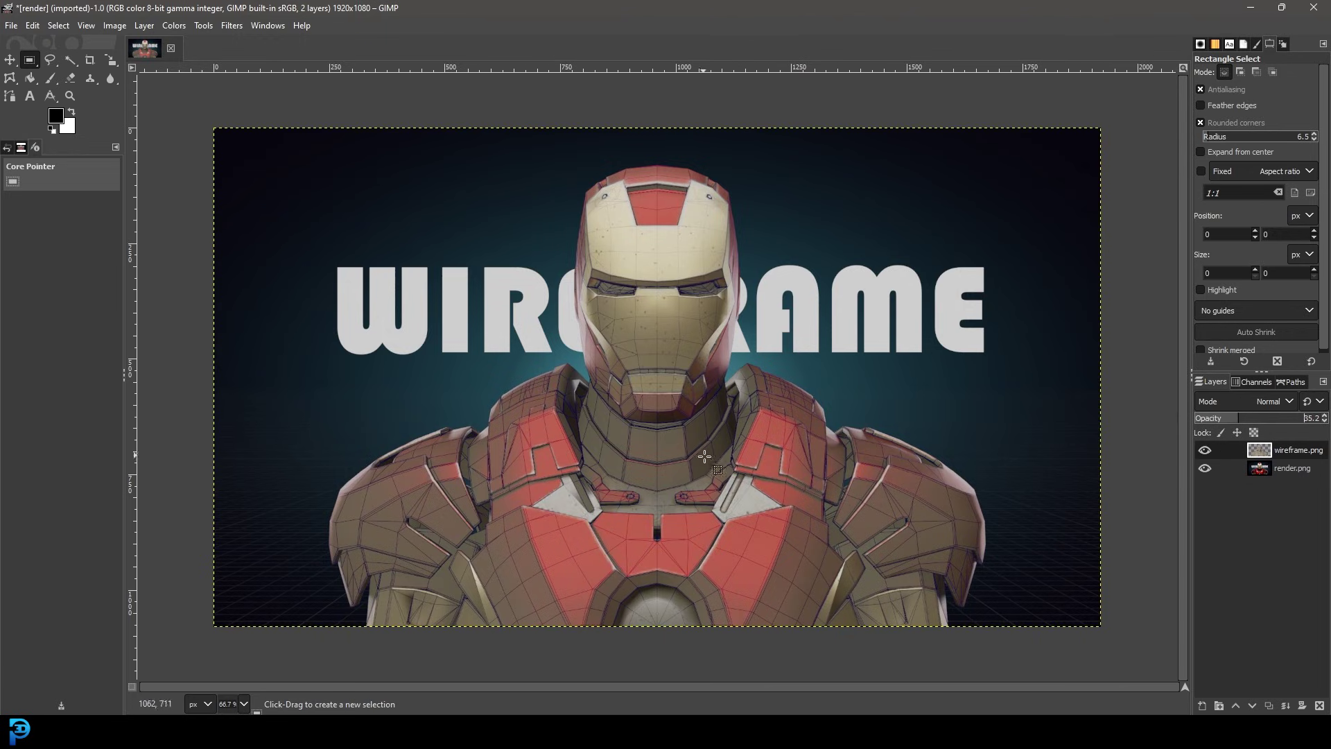
pyautogui.click(1241, 419)
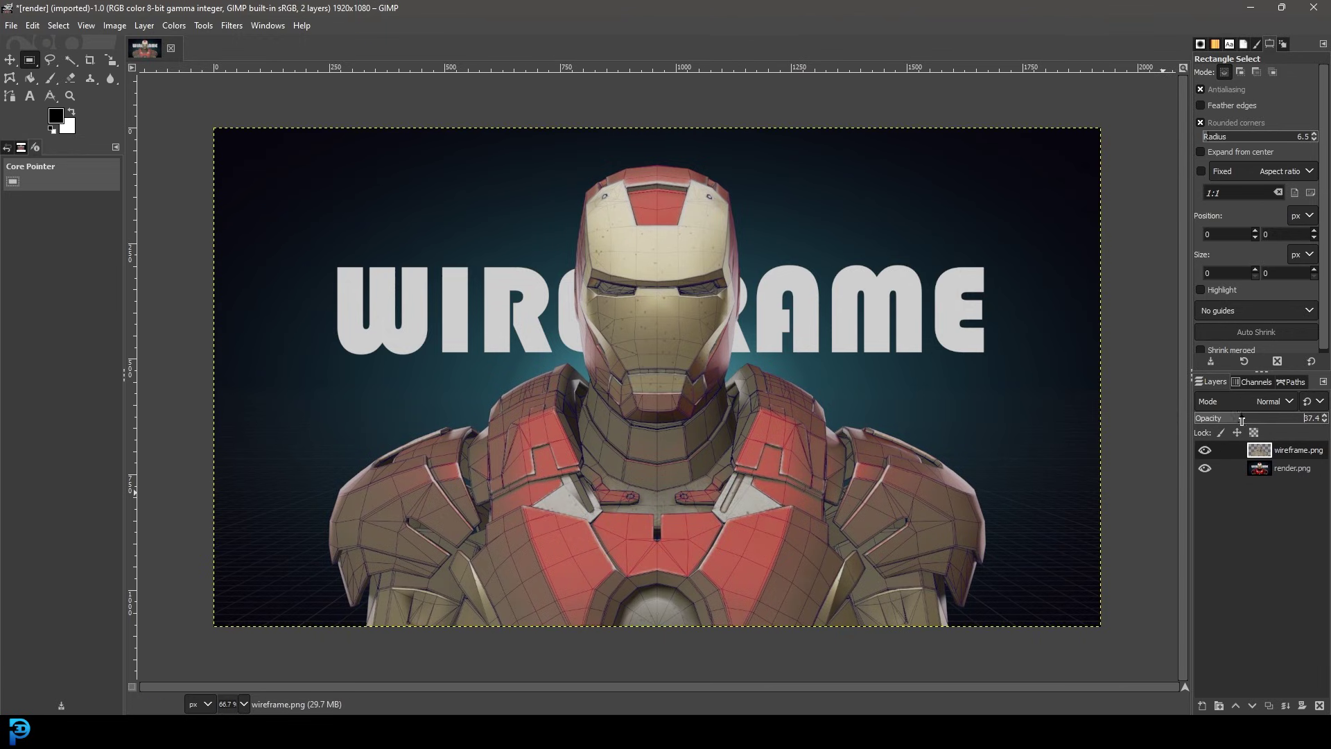
pyautogui.moveTo(1242, 419); pyautogui.dragTo(1301, 418)
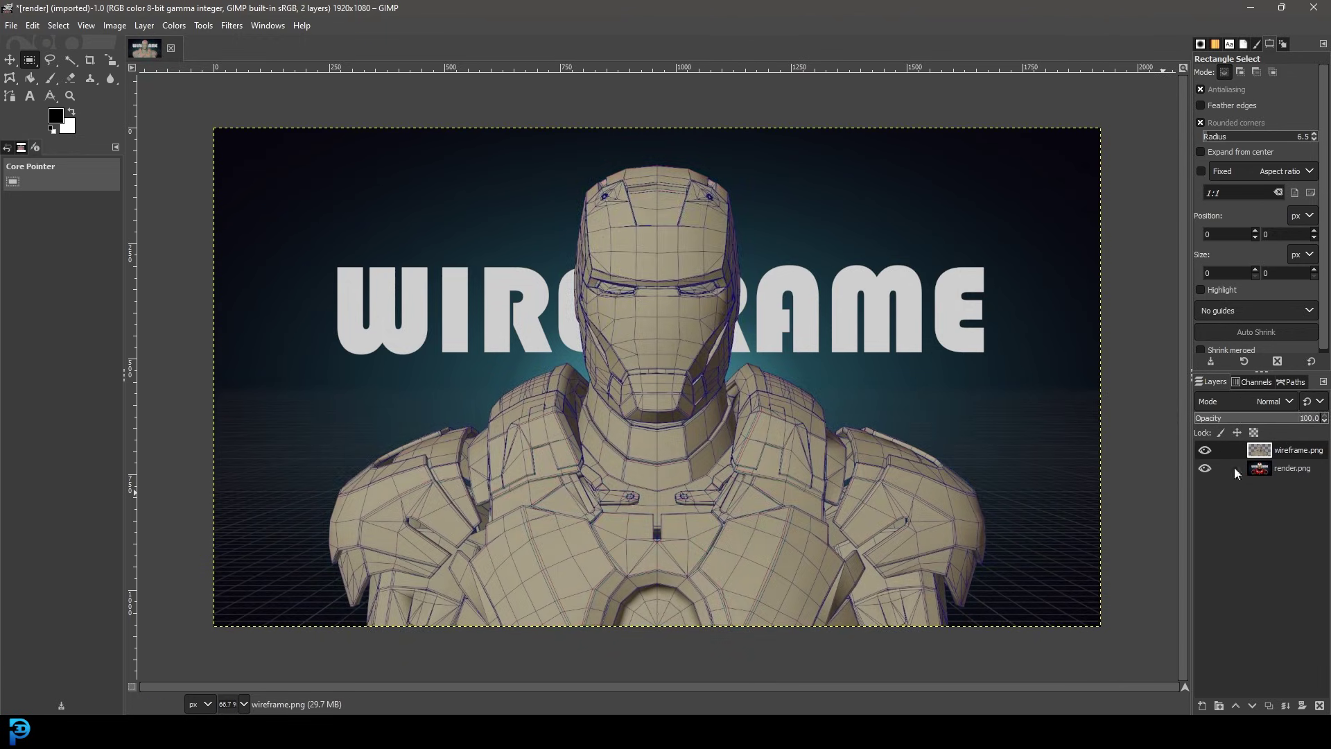
# Add a layer mask to the wireframe.png layer
pyautogui.rightClick(1282, 452)
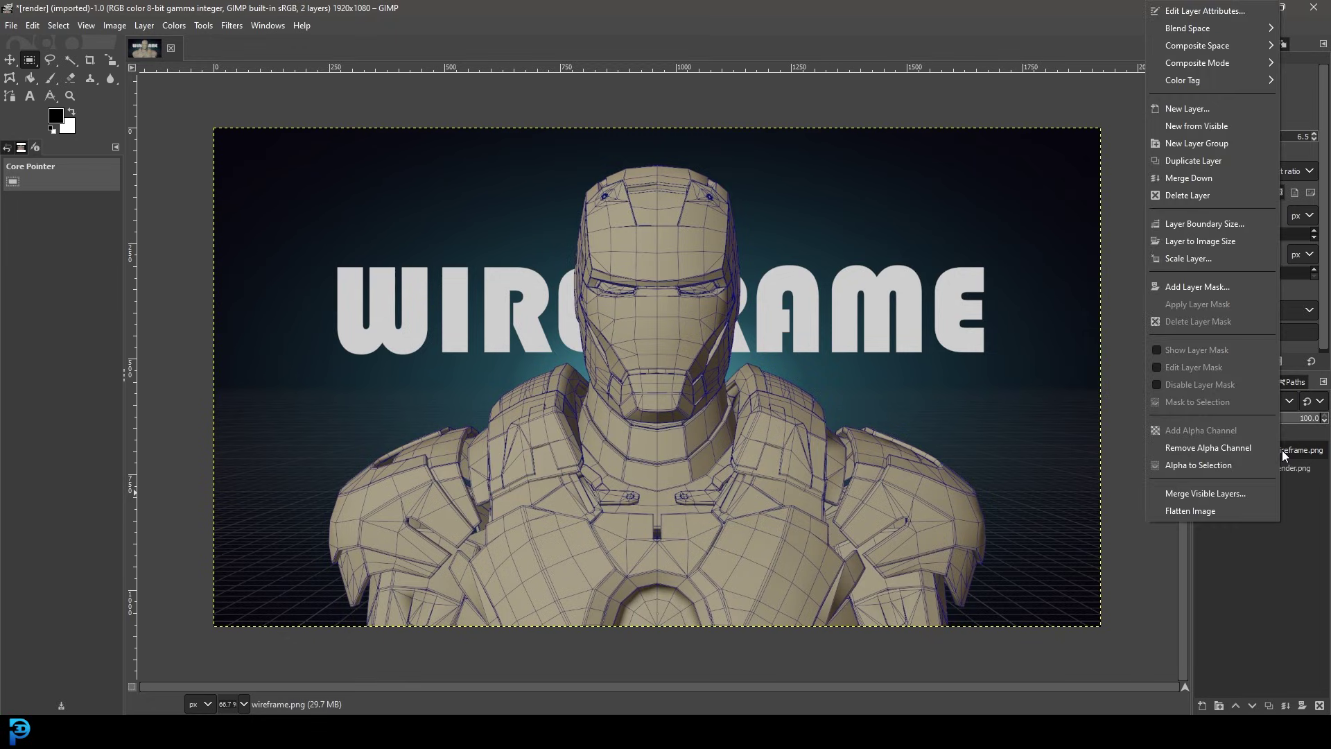
pyautogui.click(1208, 286)
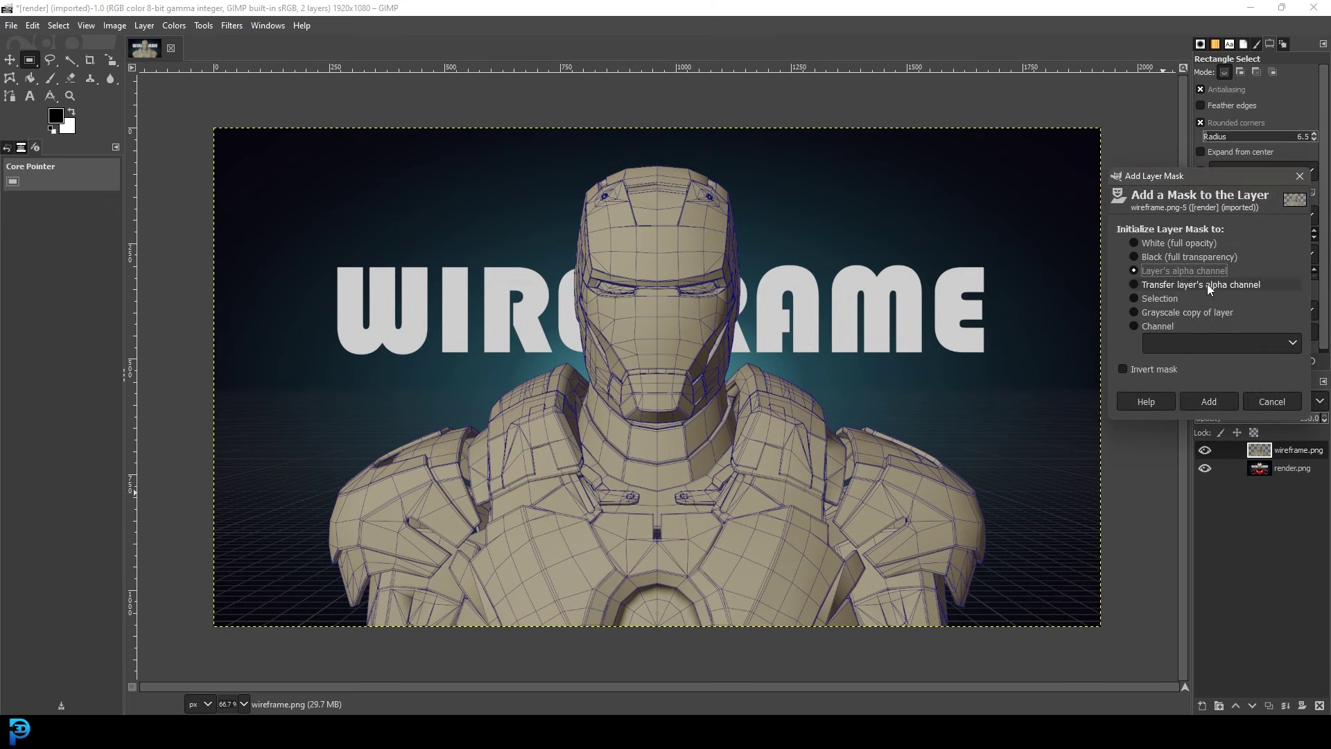
pyautogui.click(1209, 402)
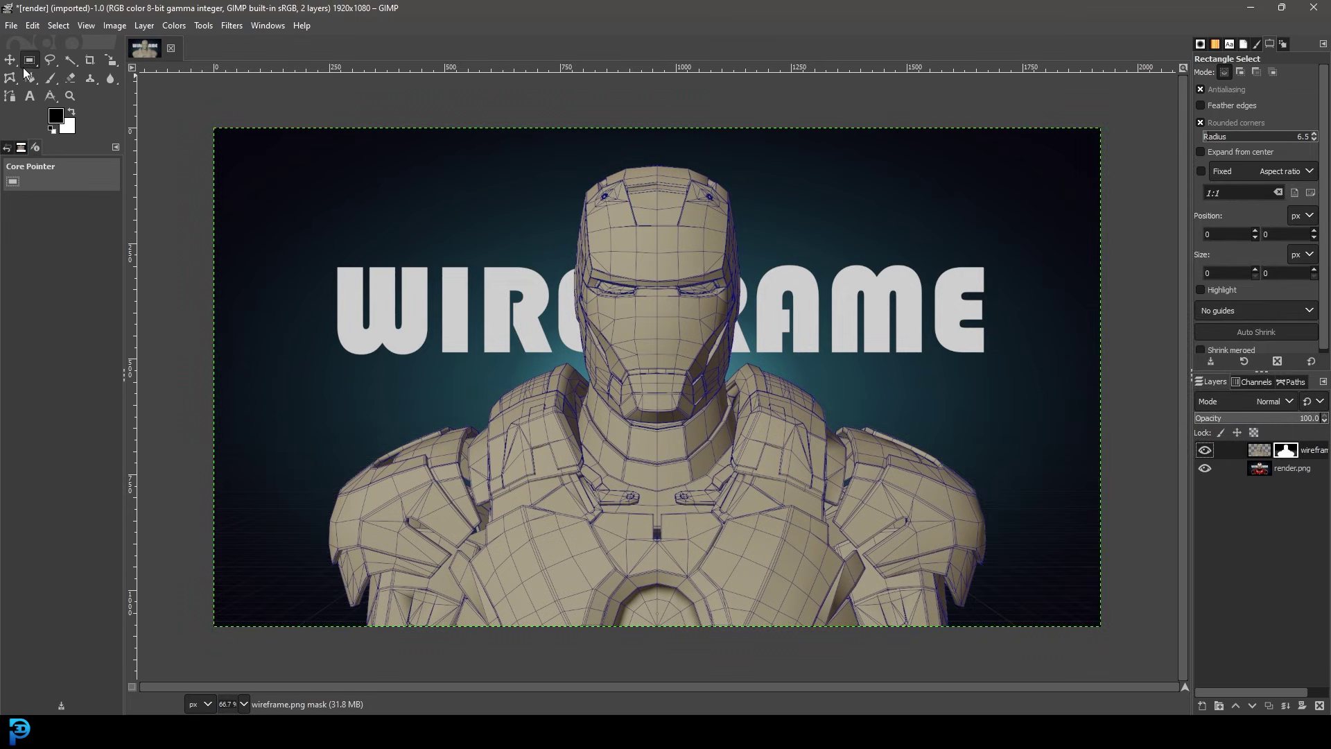
# Paint black over the left half of the mask to reveal the red render, then deselect
pyautogui.moveTo(182, 102); pyautogui.dragTo(658, 690)
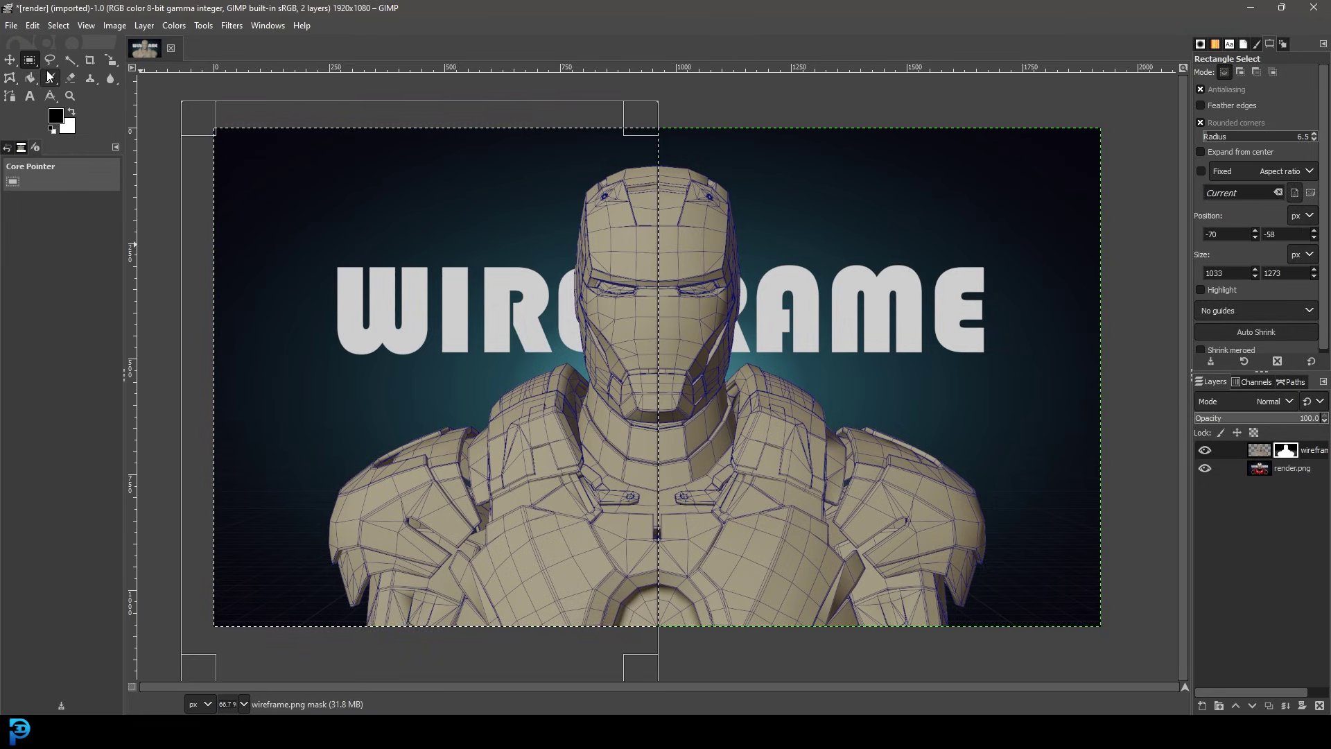
pyautogui.click(50, 78)
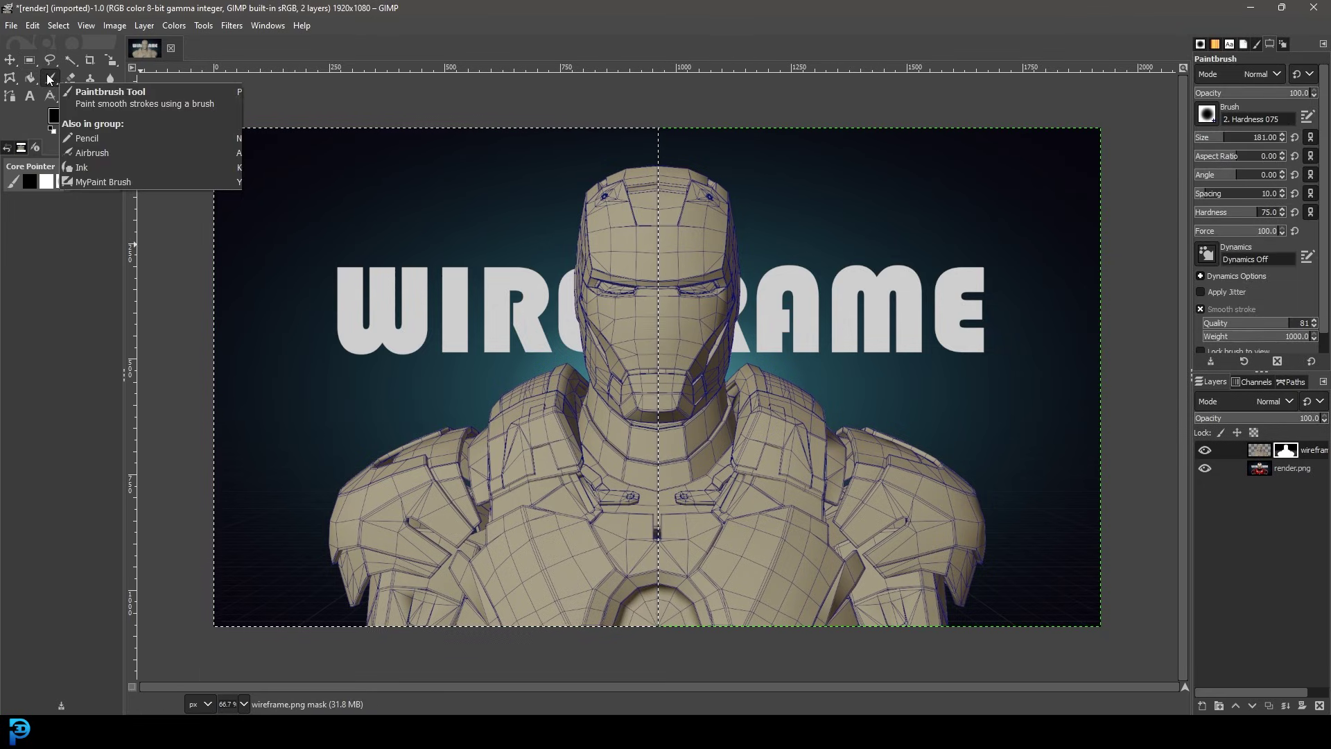
pyautogui.moveTo(628, 136)
pyautogui.mouseDown()
pyautogui.moveTo(633, 121)
pyautogui.moveTo(650, 494)
pyautogui.moveTo(550, 609)
pyautogui.moveTo(346, 575)
pyautogui.moveTo(333, 476)
pyautogui.moveTo(615, 352)
pyautogui.moveTo(607, 291)
pyautogui.mouseUp()
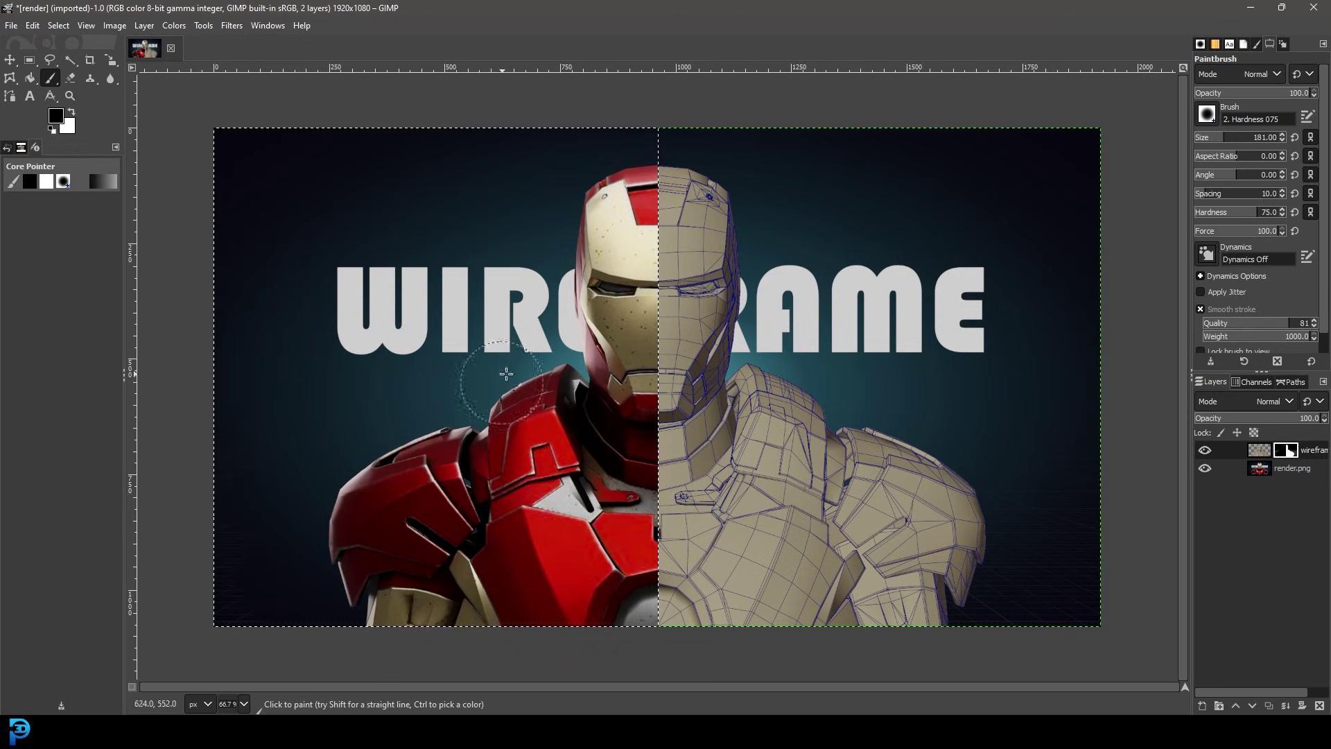
pyautogui.click(31, 59)
pyautogui.click(261, 93)
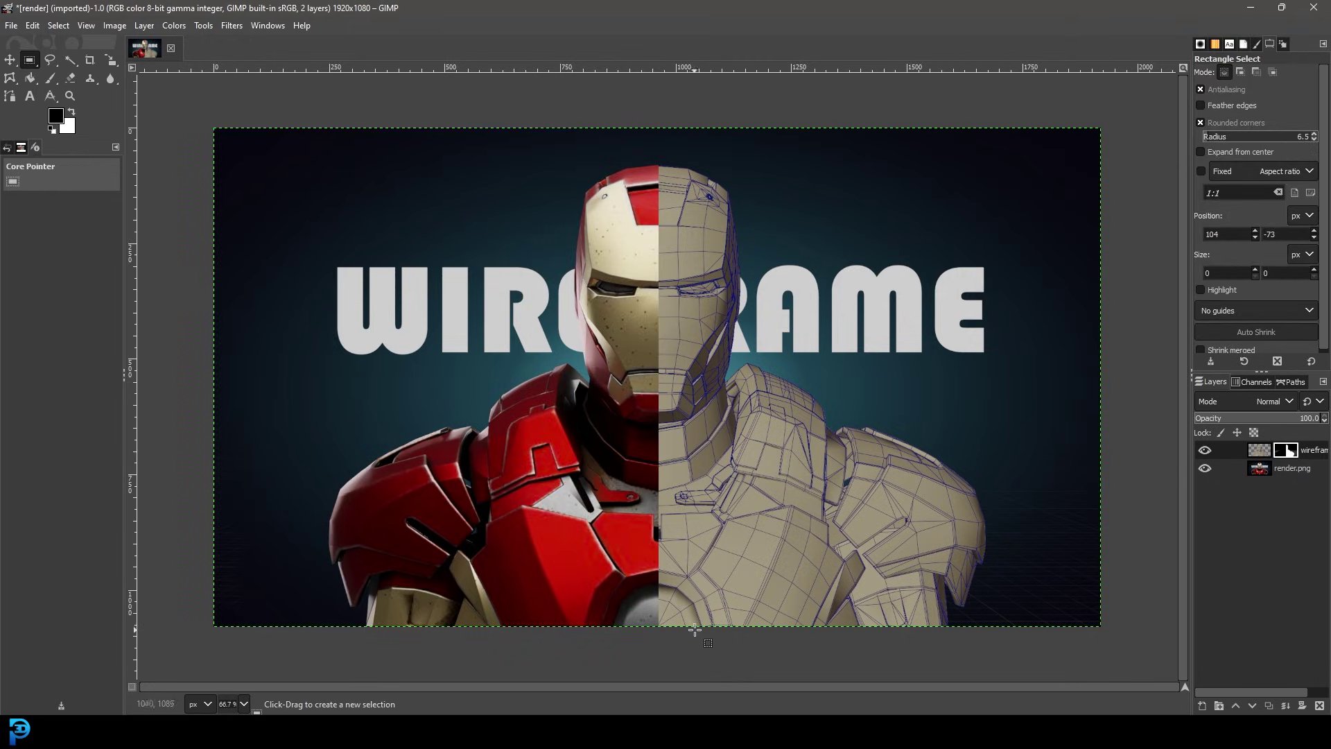
pyautogui.keyDown('ctrl'); pyautogui.scroll(-2, 768, 374); pyautogui.keyUp('ctrl')
pyautogui.keyDown('ctrl'); pyautogui.scroll(1, 773, 403); pyautogui.keyUp('ctrl')
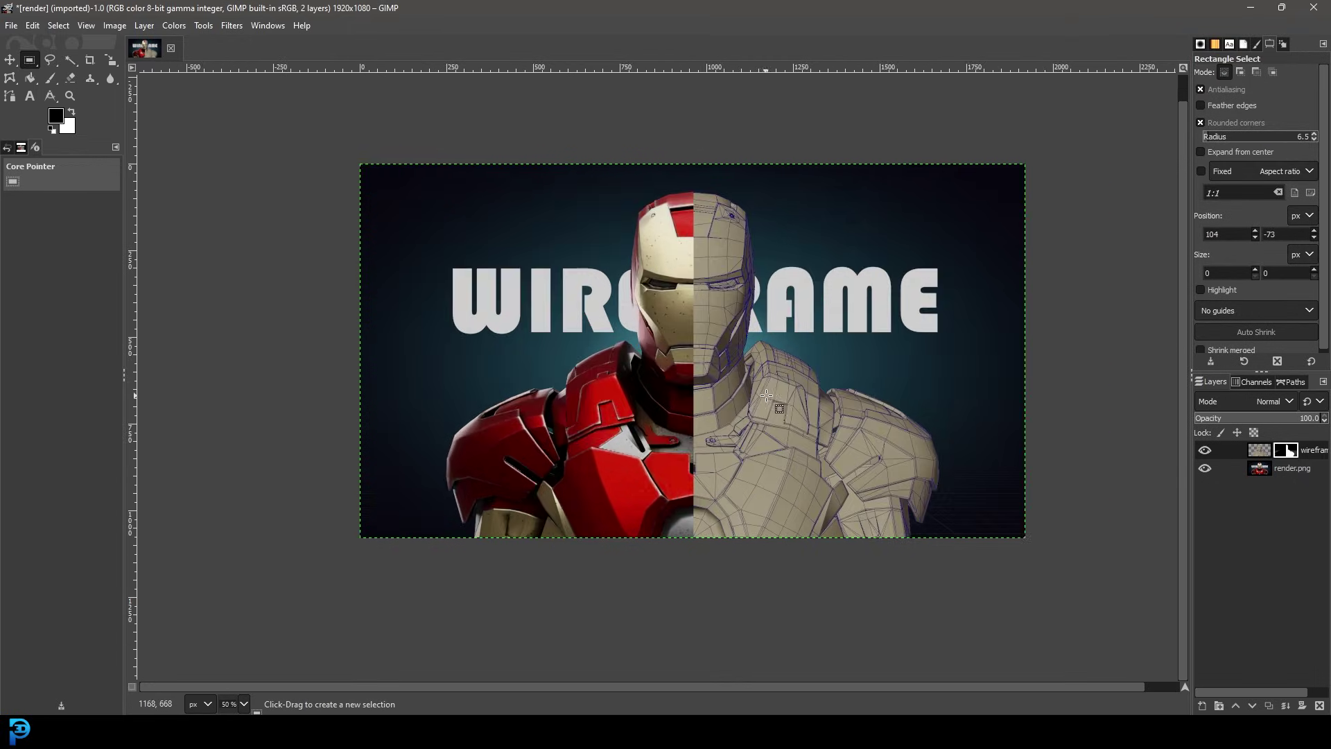
pyautogui.keyDown('ctrl'); pyautogui.scroll(1, 850, 404); pyautogui.keyUp('ctrl')
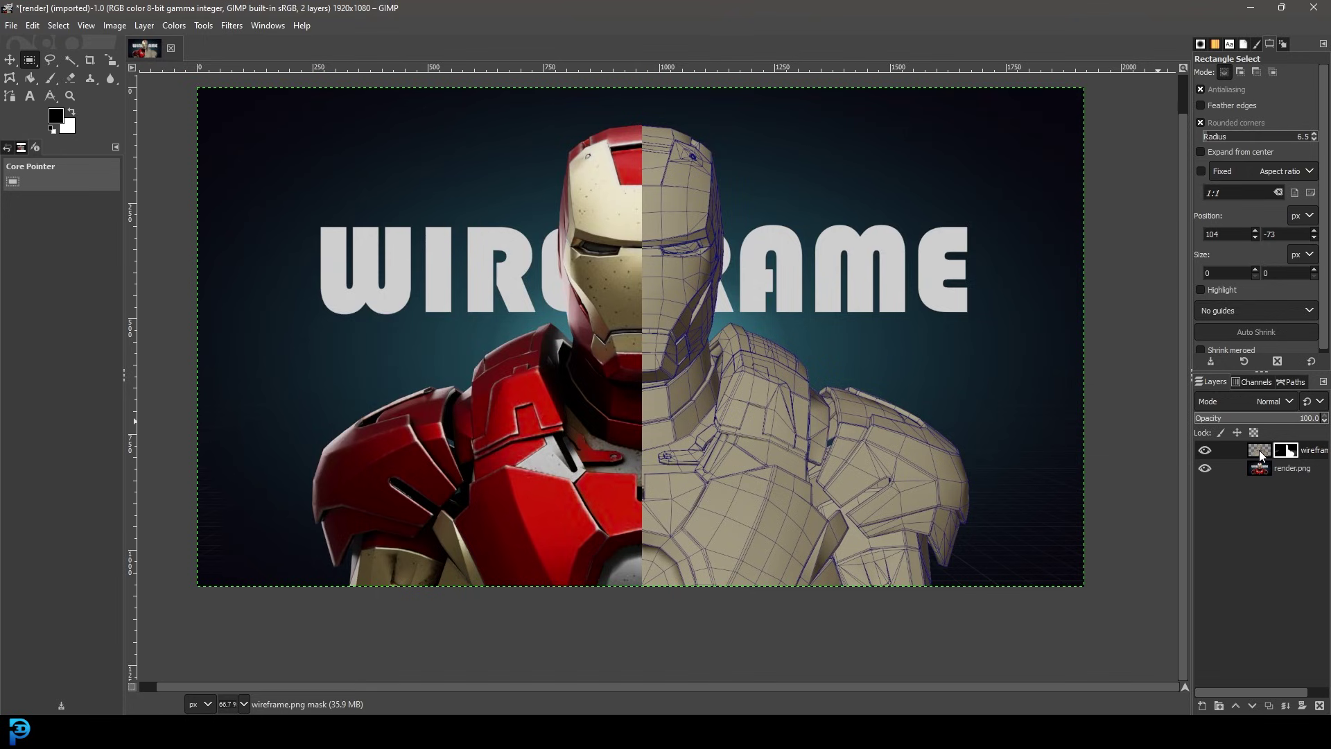
pyautogui.click(1261, 452)
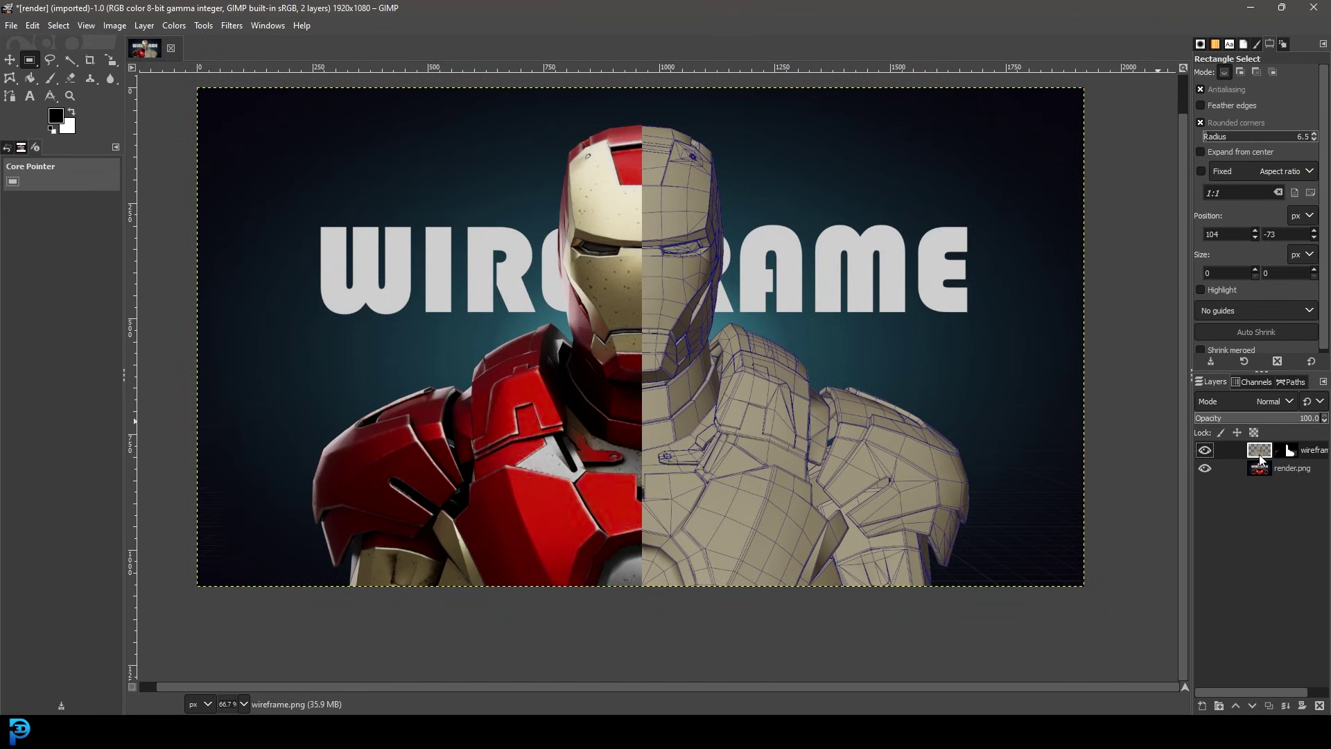
# Apply an S-shaped Curves adjustment to the wireframe layer, pulling shadows down to output 17
pyautogui.click(175, 25)
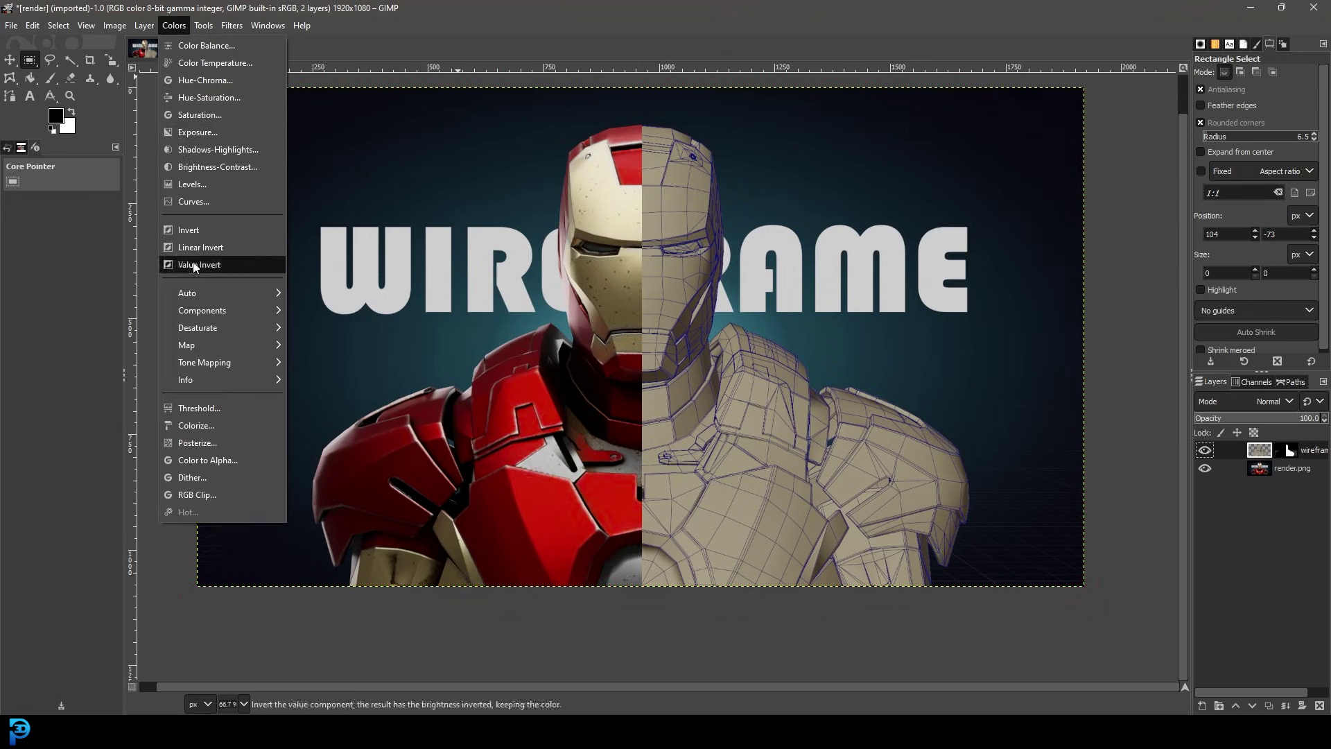
pyautogui.click(204, 202)
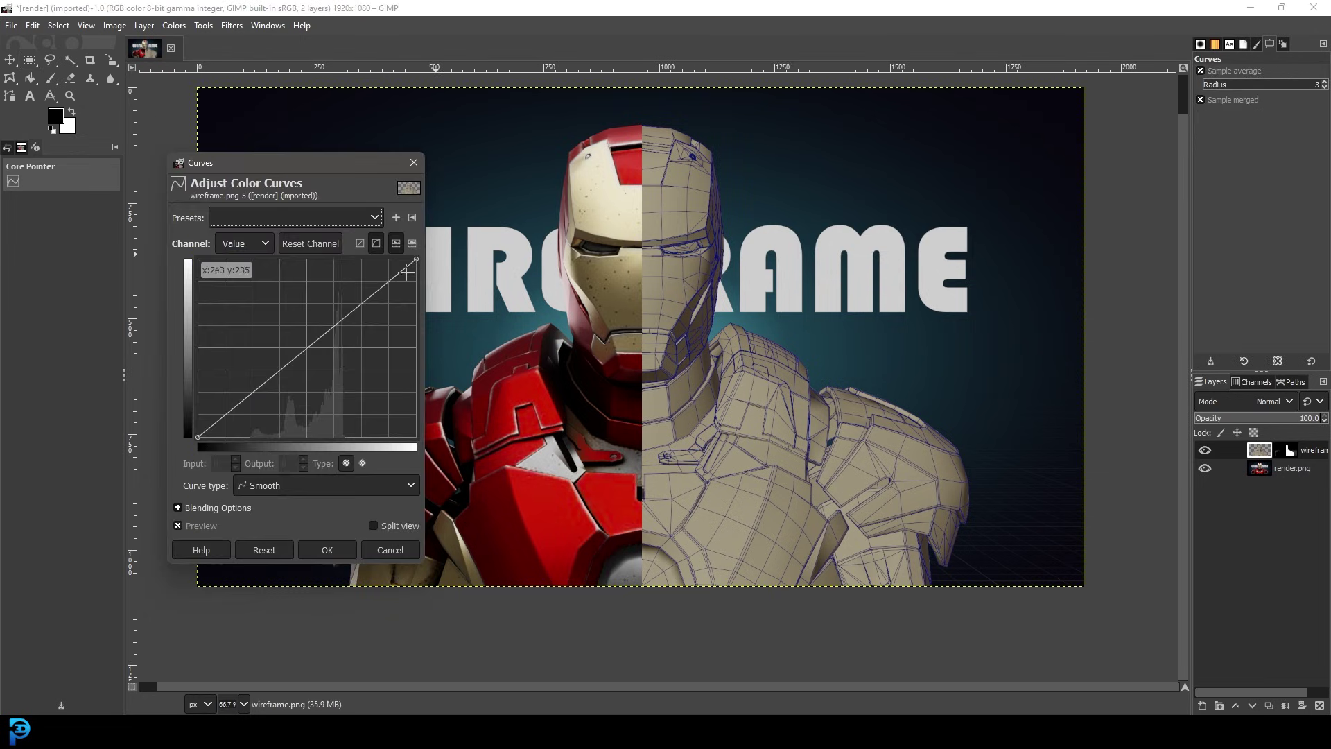
pyautogui.click(358, 288)
pyautogui.moveTo(243, 401); pyautogui.dragTo(239, 425)
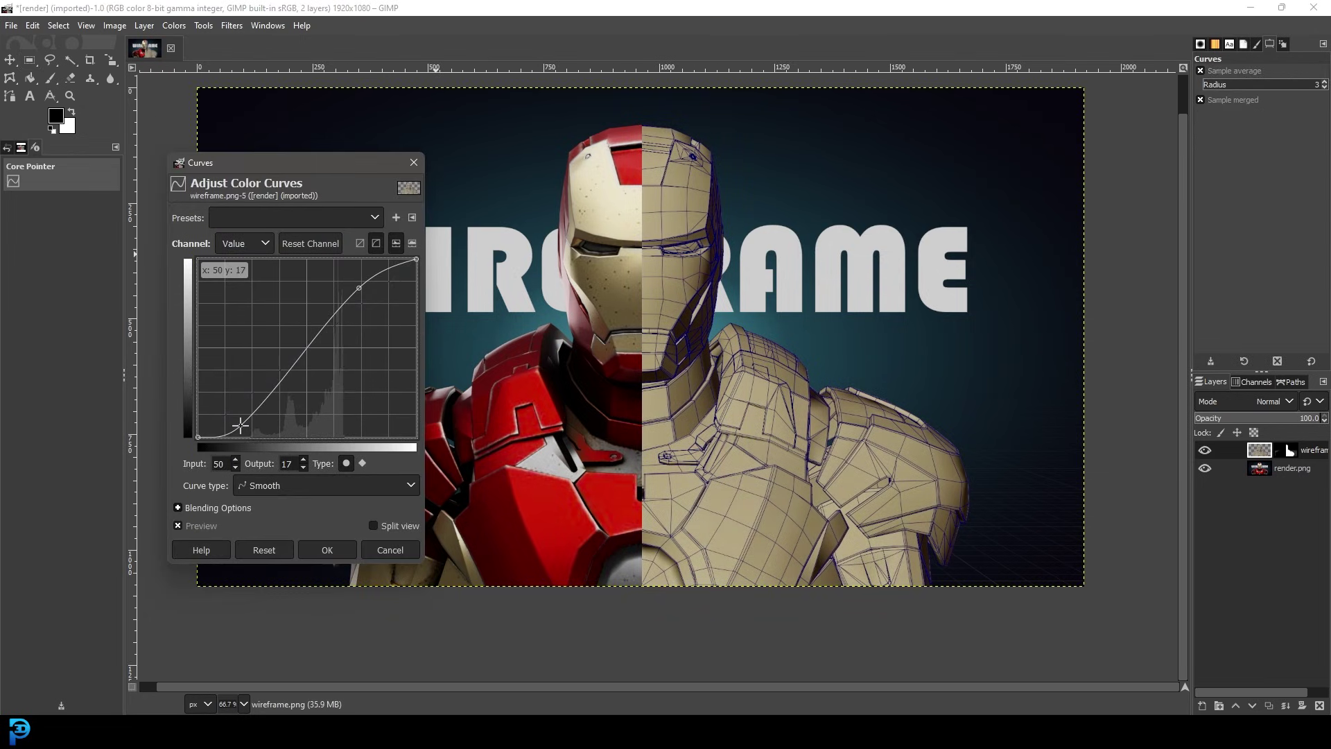
pyautogui.click(327, 550)
pyautogui.keyDown('ctrl'); pyautogui.scroll(1, 844, 331); pyautogui.keyUp('ctrl')
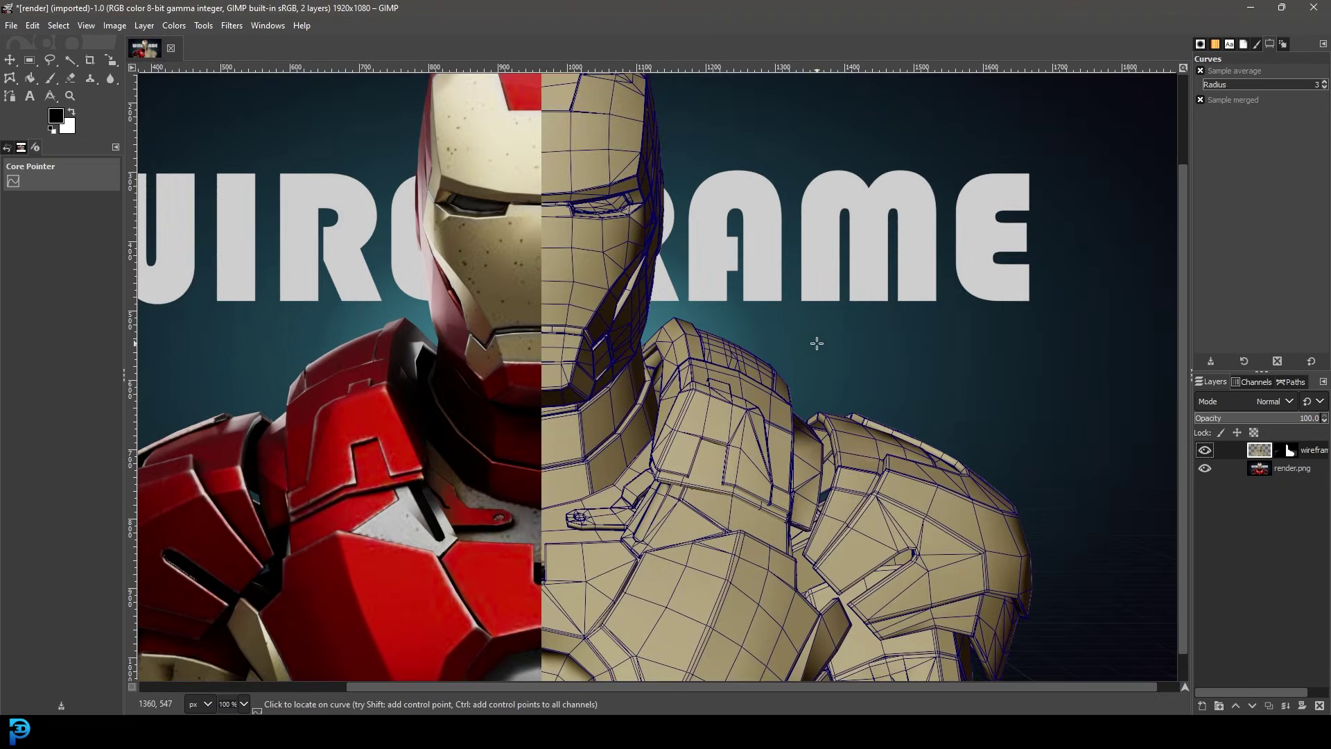
pyautogui.keyDown('ctrl'); pyautogui.scroll(-1, 639, 309); pyautogui.keyUp('ctrl')
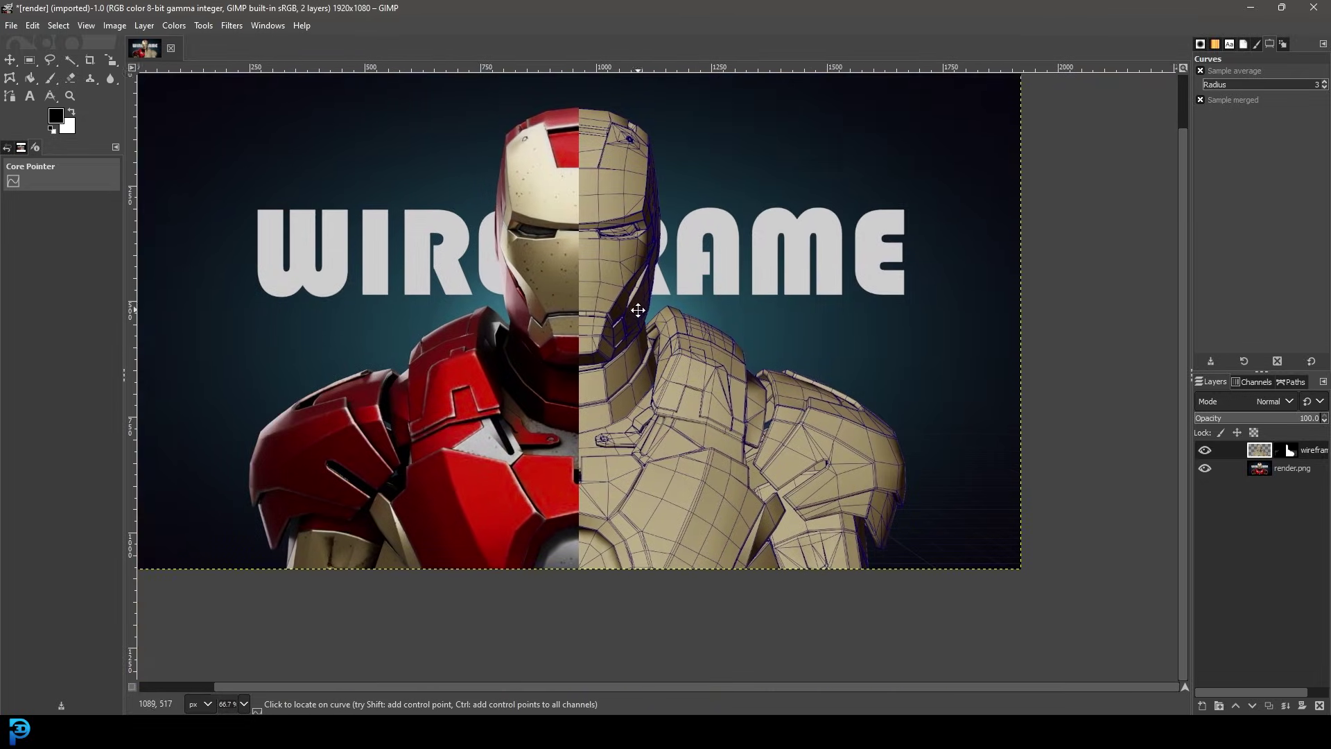
pyautogui.moveTo(638, 310); pyautogui.dragTo(646, 312, button='middle')
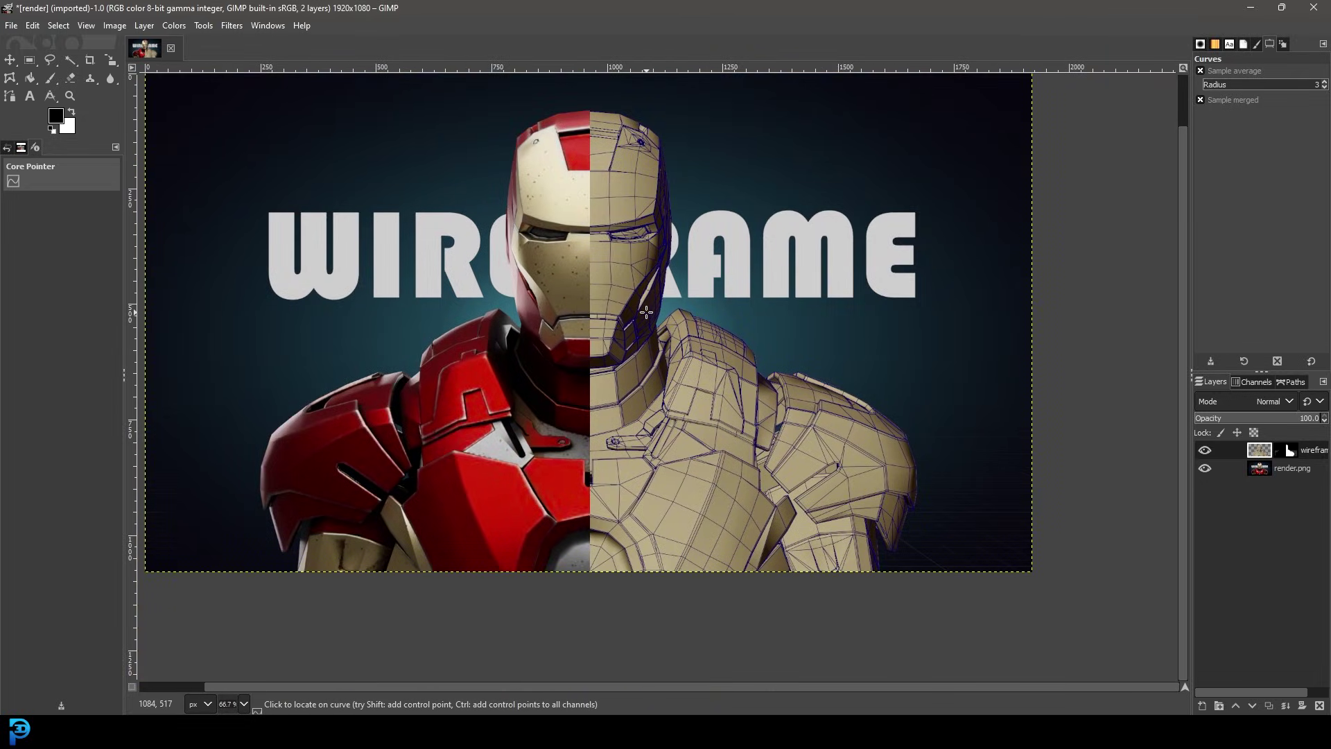